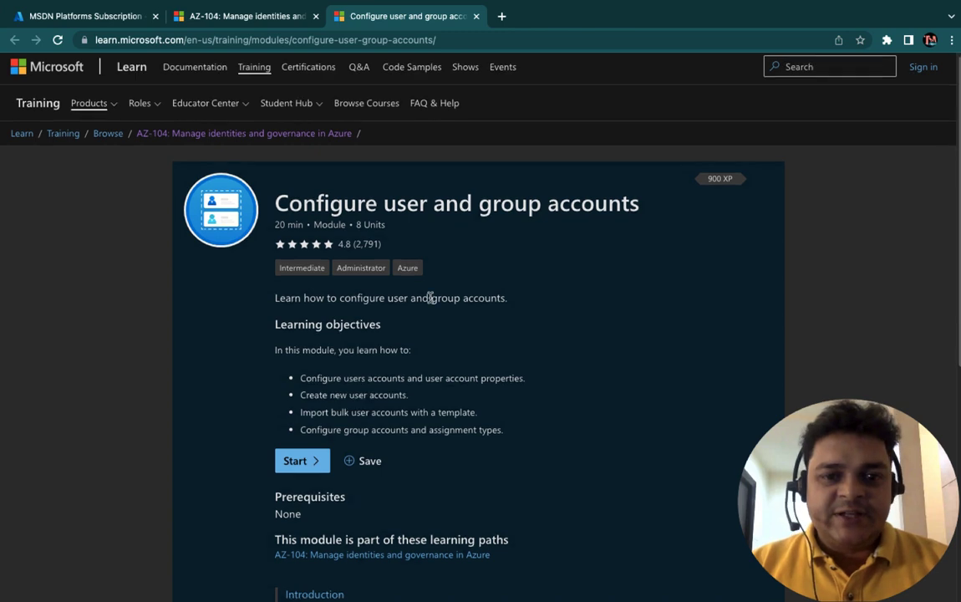
Step: Read through the Learn module page and highlight its title
{"action": "scroll", "coordinate": [428, 297], "scroll_direction": "down", "scroll_amount": 1}
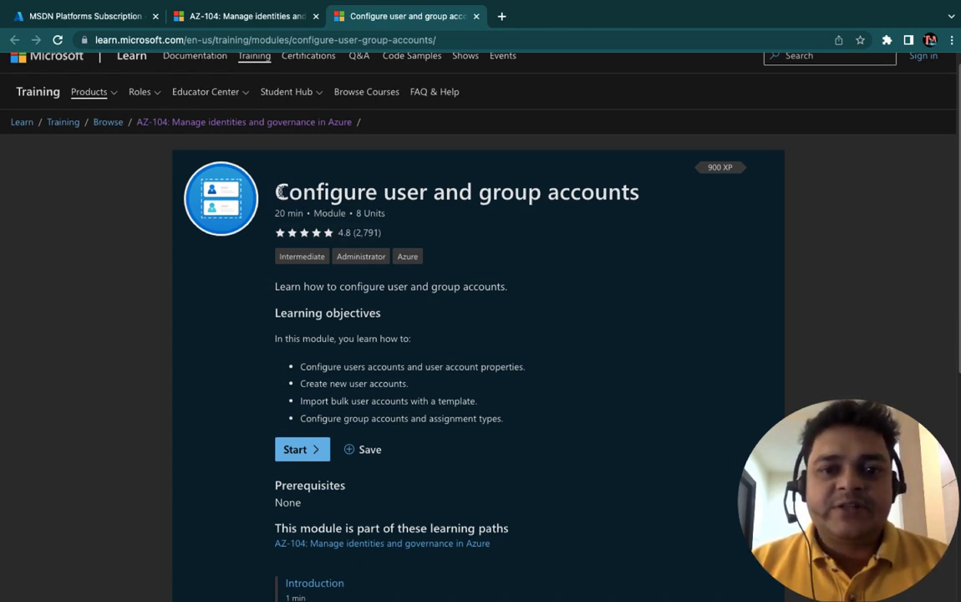
{"action": "left_click_drag", "start_coordinate": [274, 191], "coordinate": [545, 194]}
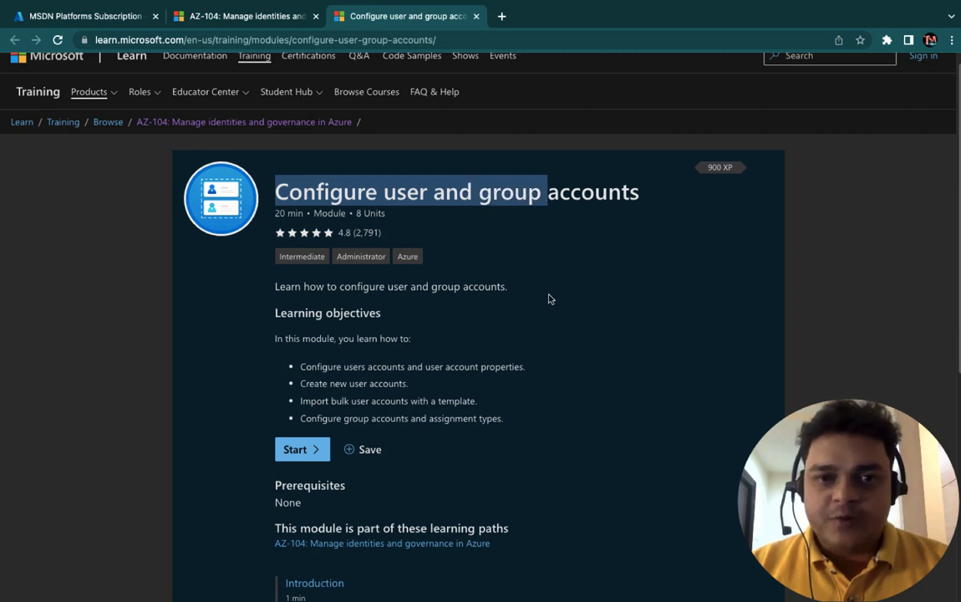
{"action": "scroll", "coordinate": [550, 298], "scroll_direction": "down", "scroll_amount": 3}
{"action": "scroll", "coordinate": [550, 298], "scroll_direction": "down", "scroll_amount": 3}
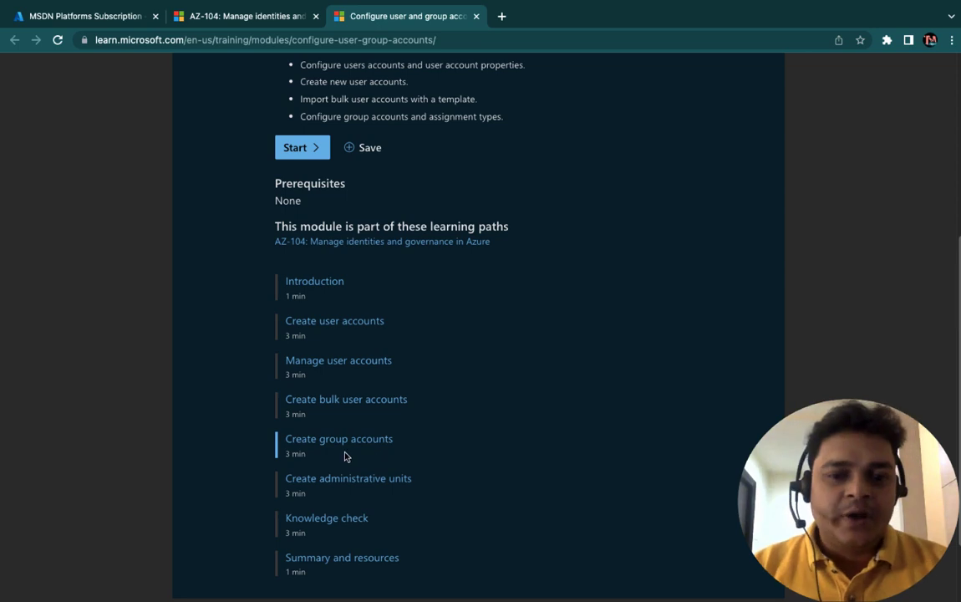
{"action": "scroll", "coordinate": [341, 504], "scroll_direction": "down", "scroll_amount": 2}
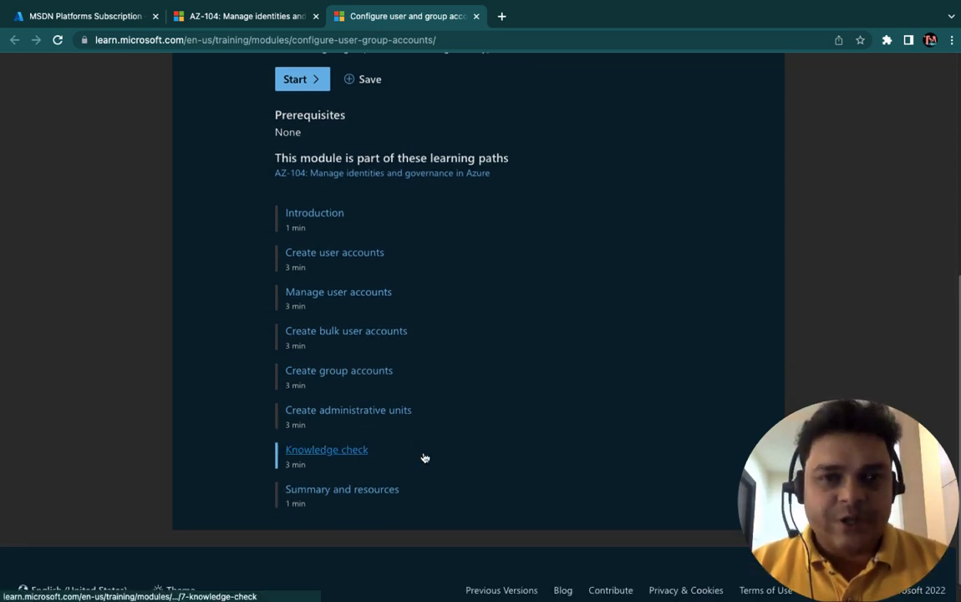
{"action": "scroll", "coordinate": [412, 369], "scroll_direction": "up", "scroll_amount": 1}
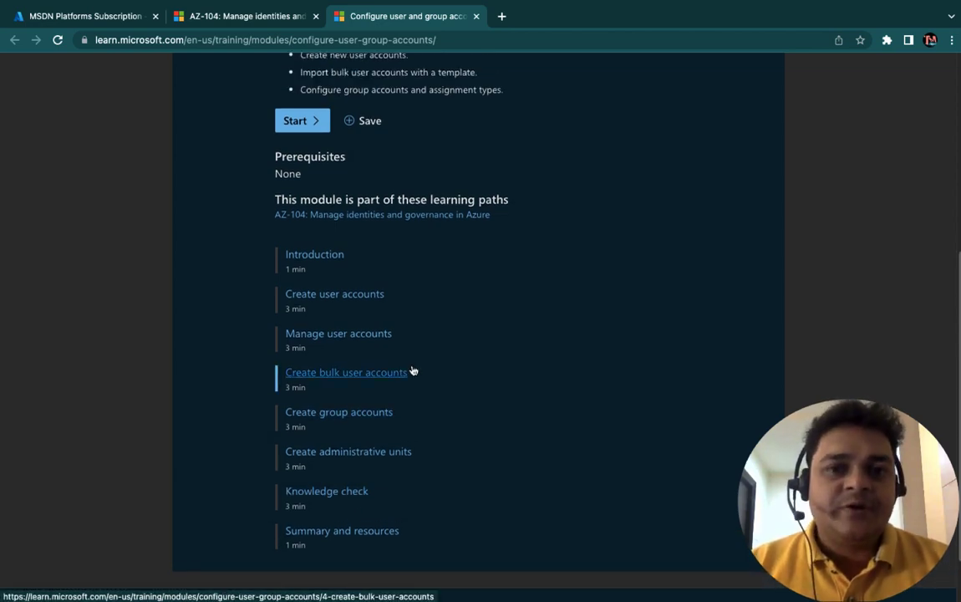
{"action": "key", "text": "ctrl+Left"}
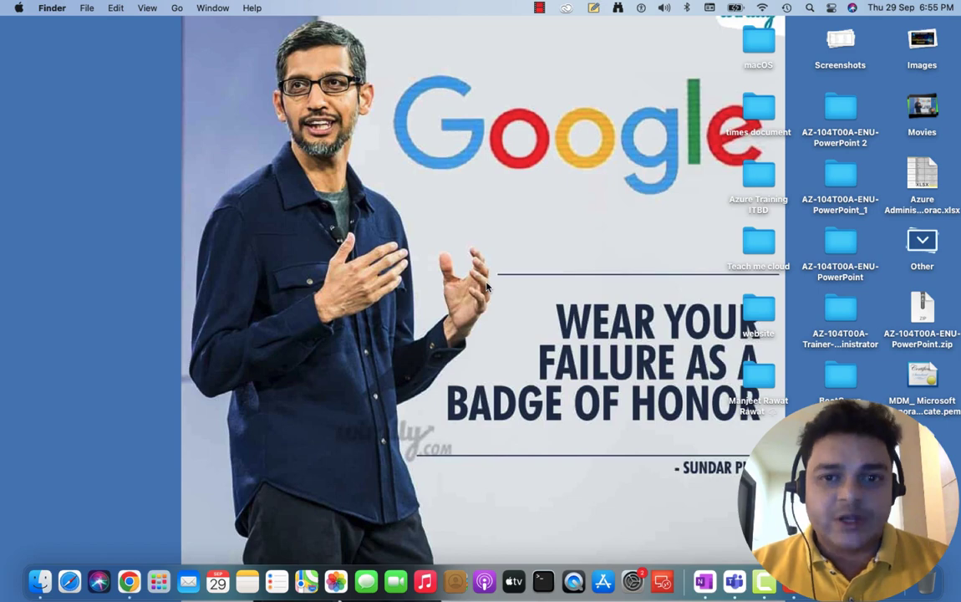
{"action": "key", "text": "ctrl+Right"}
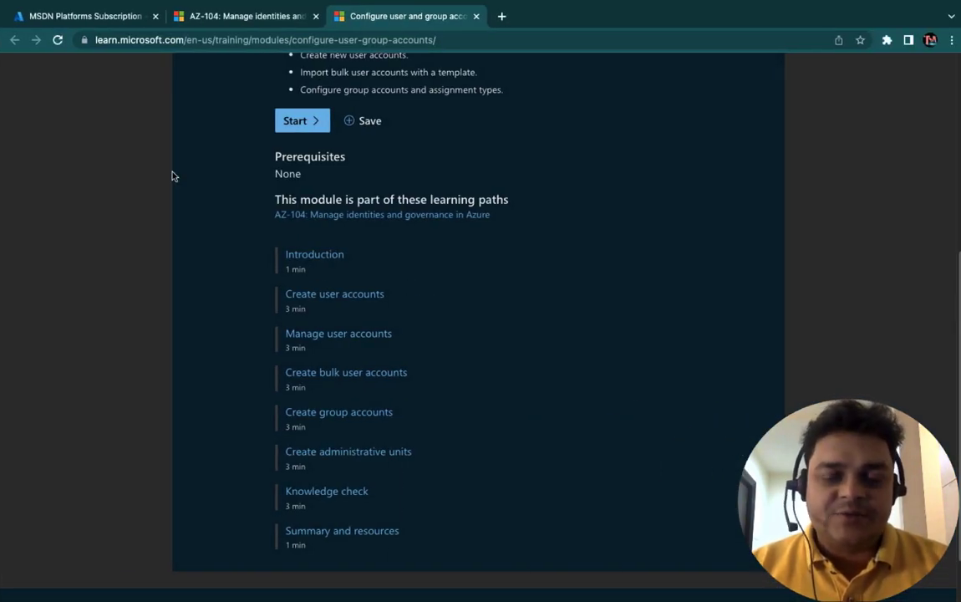
Step: Open All resources from the MSDN subscription, then move to the OneNote notes page
{"action": "left_click", "coordinate": [112, 23]}
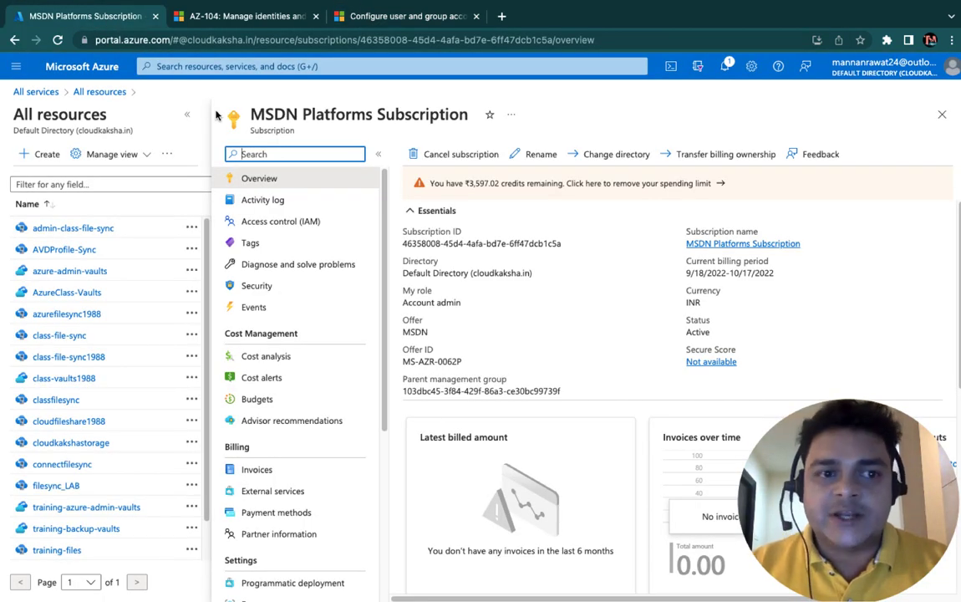
{"action": "left_click", "coordinate": [98, 92]}
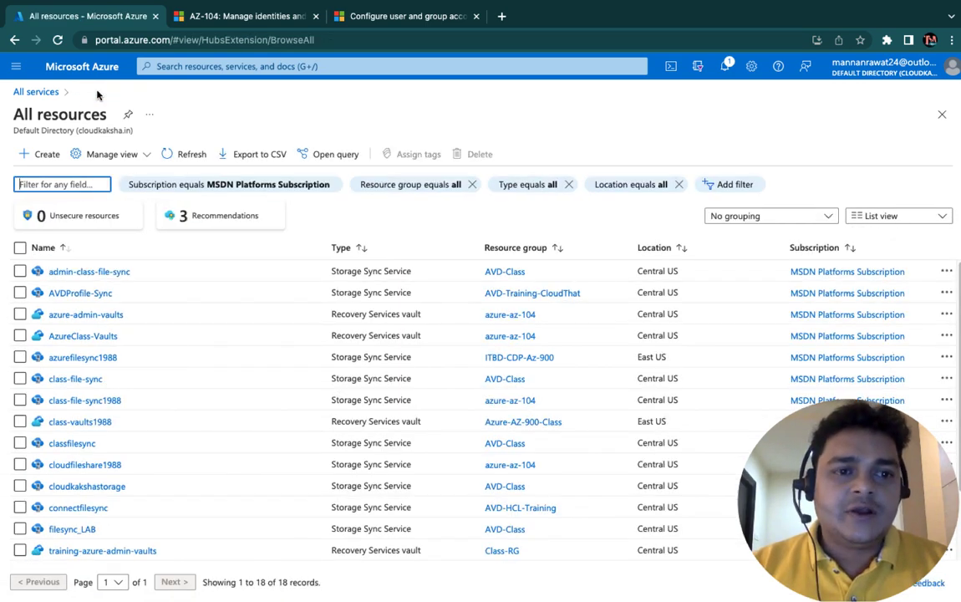
{"action": "key", "text": "ctrl+Right"}
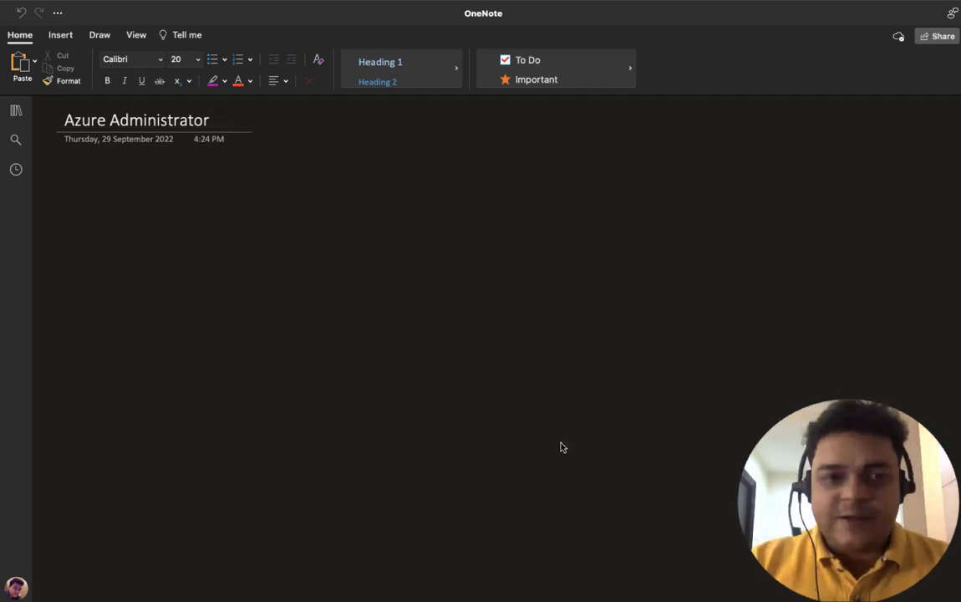
Step: Draw a green rectangle on the OneNote page with the pen
{"action": "left_click", "coordinate": [99, 35]}
{"action": "left_click", "coordinate": [12, 63]}
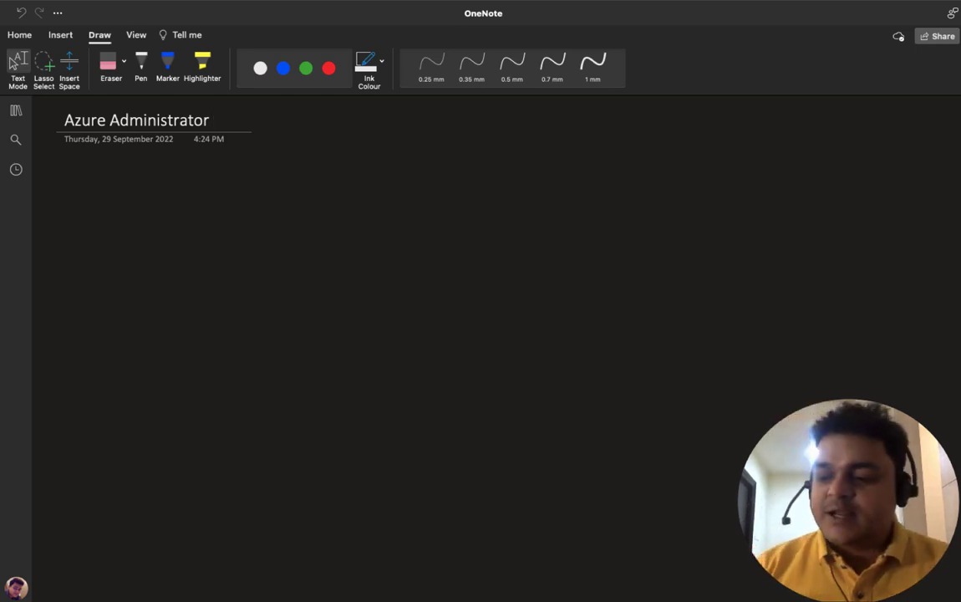
{"action": "left_click", "coordinate": [141, 66]}
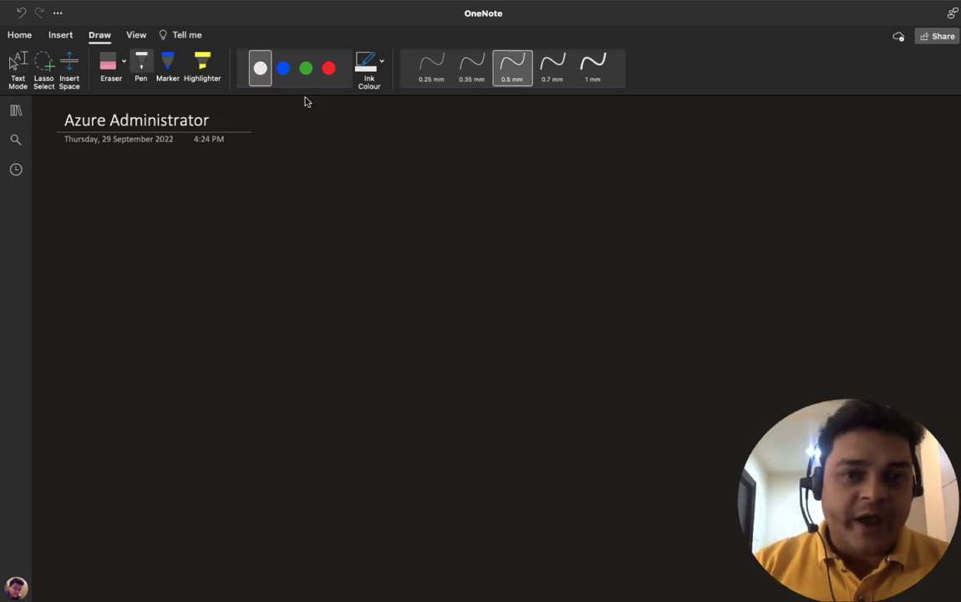
{"action": "left_click", "coordinate": [306, 68]}
{"action": "left_click_drag", "start_coordinate": [292, 221], "coordinate": [287, 340]}
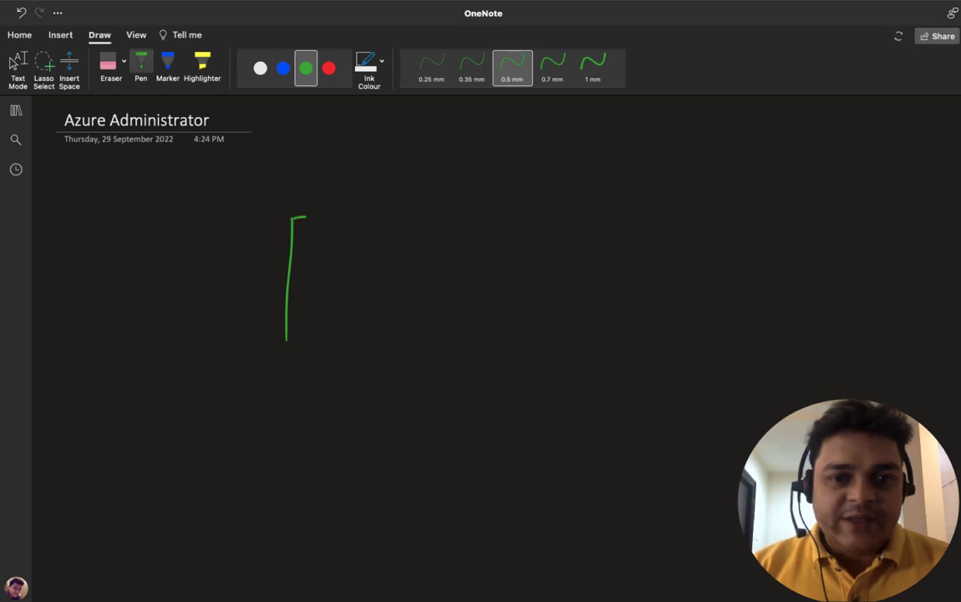
{"action": "mouse_move", "coordinate": [306, 217]}
{"action": "left_mouse_down"}
{"action": "mouse_move", "coordinate": [477, 208]}
{"action": "mouse_move", "coordinate": [512, 281]}
{"action": "mouse_move", "coordinate": [507, 340]}
{"action": "mouse_move", "coordinate": [286, 341]}
{"action": "left_mouse_up"}
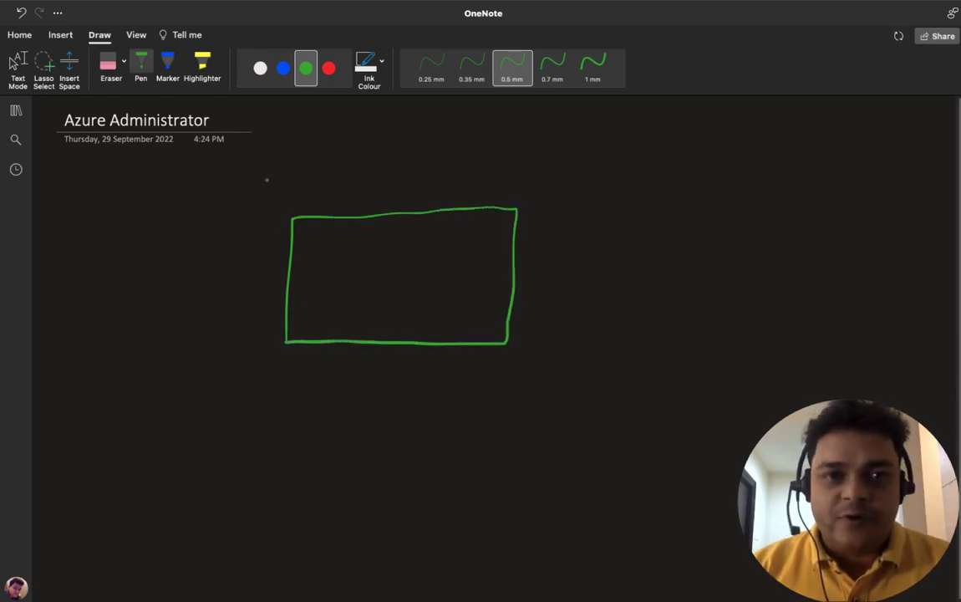
Step: Write 'Azure Portal' in blue above the box and 'Azure AD' with arrows to users and groups in red inside
{"action": "left_click", "coordinate": [284, 68]}
{"action": "mouse_move", "coordinate": [327, 194]}
{"action": "left_mouse_down"}
{"action": "mouse_move", "coordinate": [330, 181]}
{"action": "mouse_move", "coordinate": [342, 196]}
{"action": "mouse_move", "coordinate": [500, 189]}
{"action": "mouse_move", "coordinate": [512, 172]}
{"action": "left_mouse_up"}
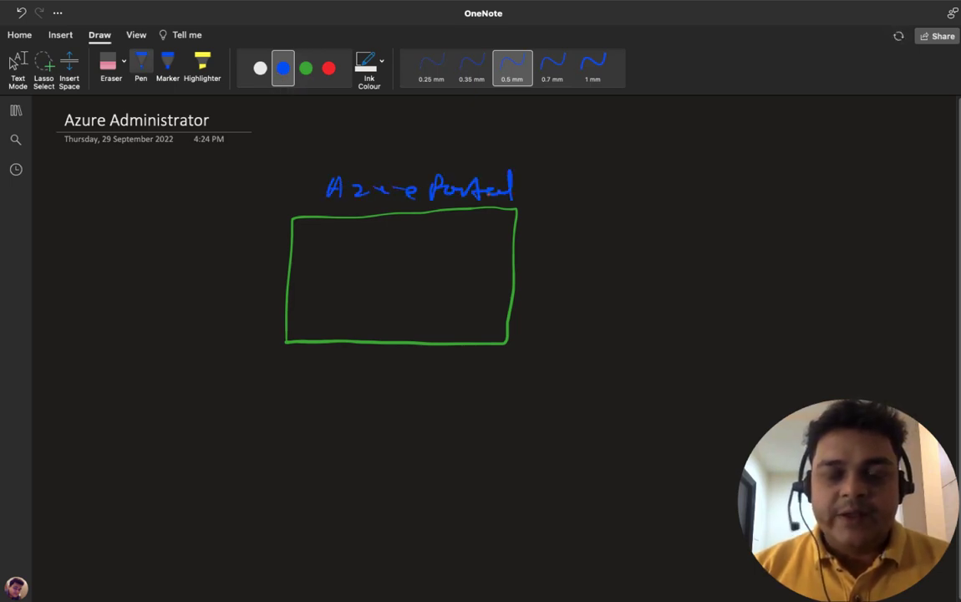
{"action": "left_click", "coordinate": [328, 68]}
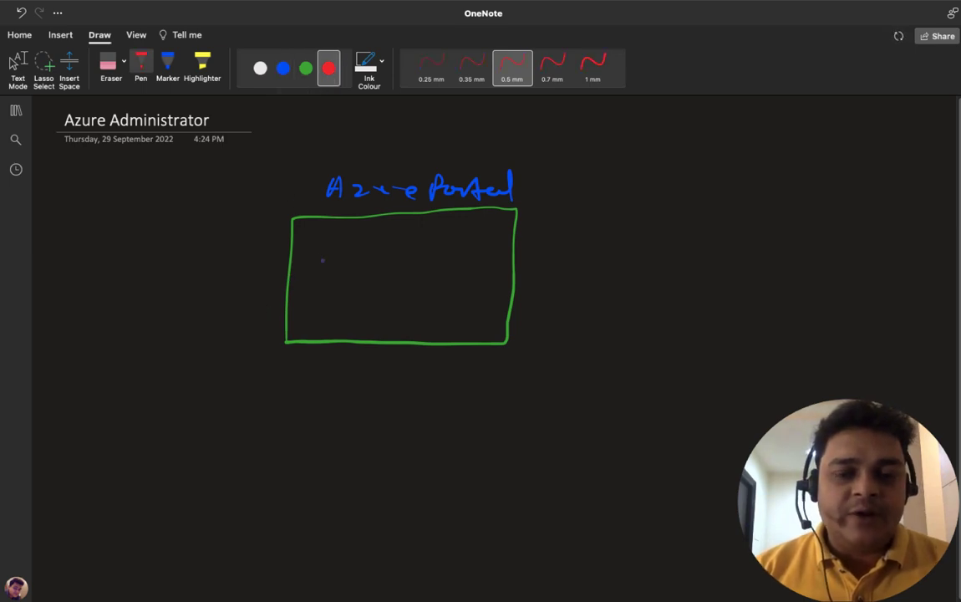
{"action": "left_click_drag", "start_coordinate": [316, 267], "coordinate": [329, 264]}
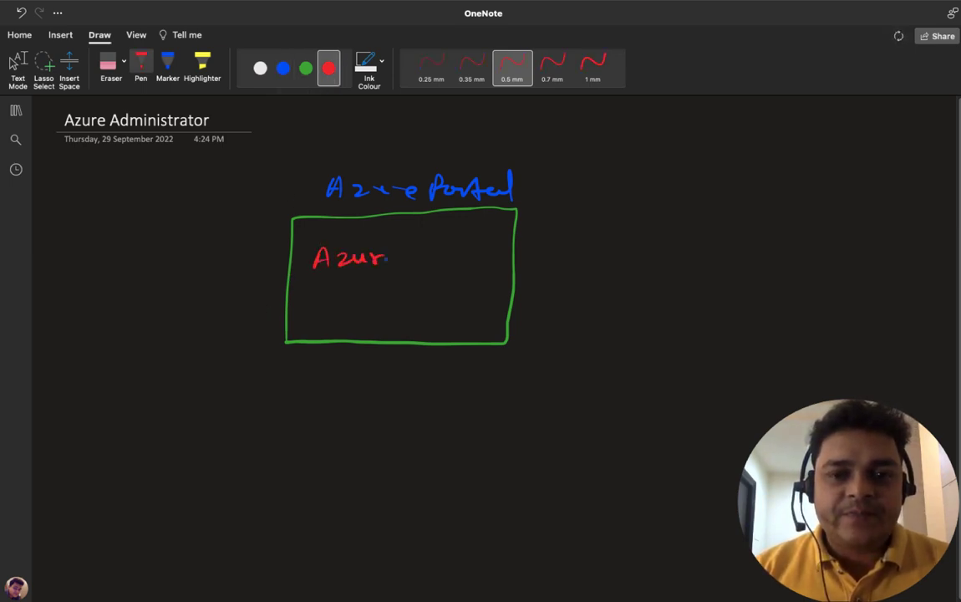
{"action": "left_click_drag", "start_coordinate": [410, 267], "coordinate": [438, 269]}
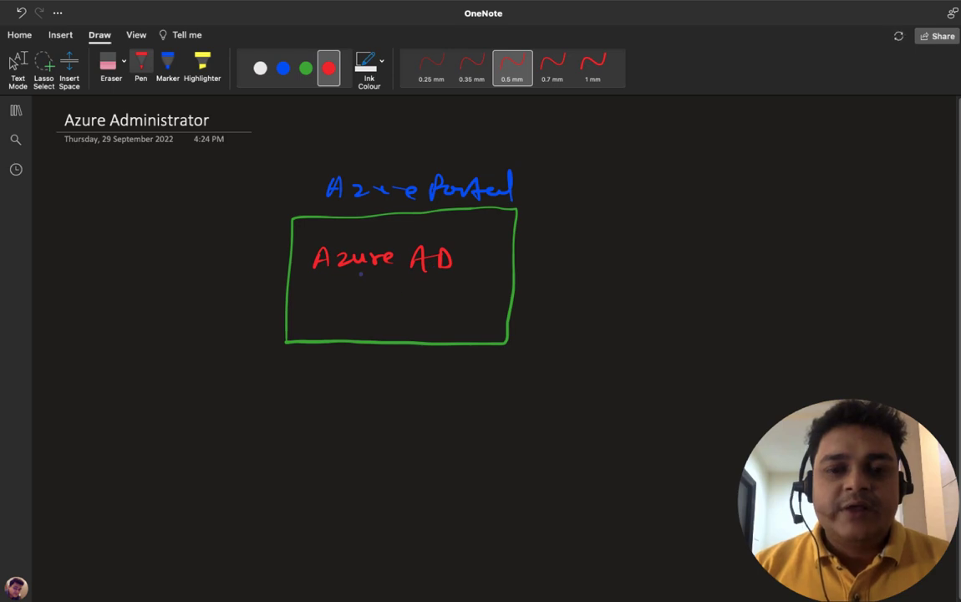
{"action": "mouse_move", "coordinate": [362, 292]}
{"action": "left_mouse_down"}
{"action": "mouse_move", "coordinate": [389, 291]}
{"action": "mouse_move", "coordinate": [387, 313]}
{"action": "left_mouse_up"}
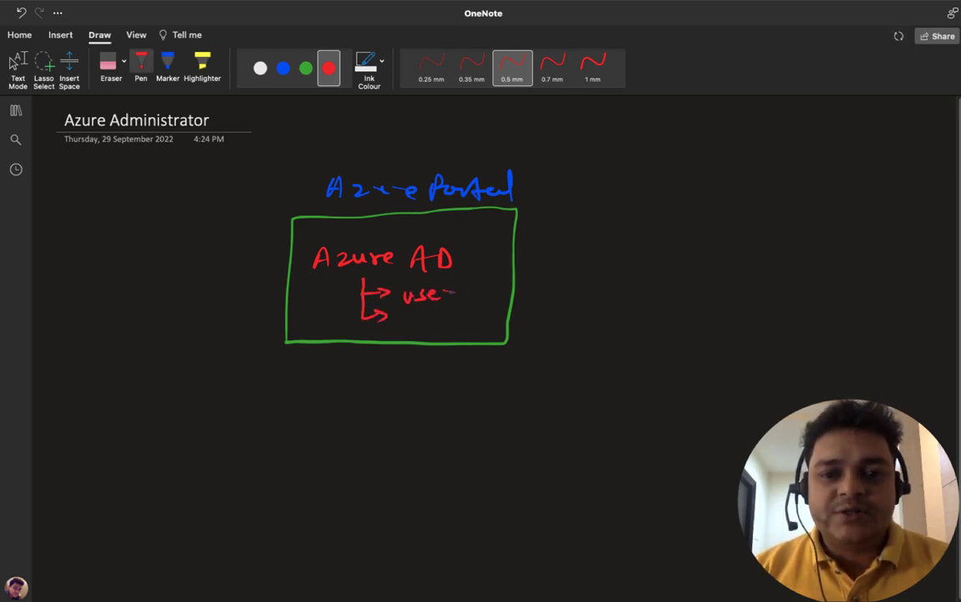
{"action": "mouse_move", "coordinate": [401, 314]}
{"action": "left_mouse_down"}
{"action": "mouse_move", "coordinate": [403, 328]}
{"action": "mouse_move", "coordinate": [461, 320]}
{"action": "left_mouse_up"}
Step: Switch the pen ink to white
{"action": "key", "text": "Escape"}
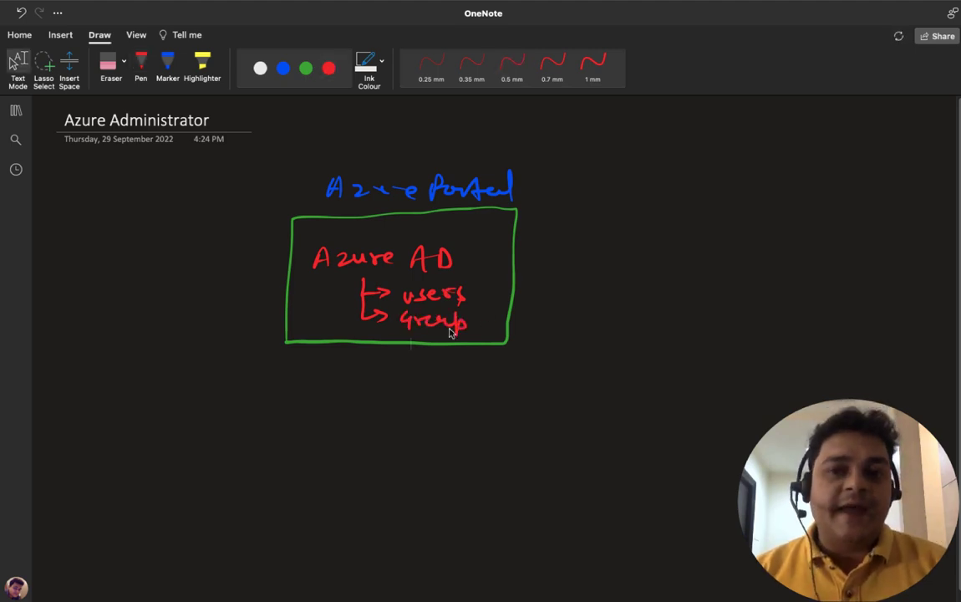
{"action": "left_click", "coordinate": [141, 67]}
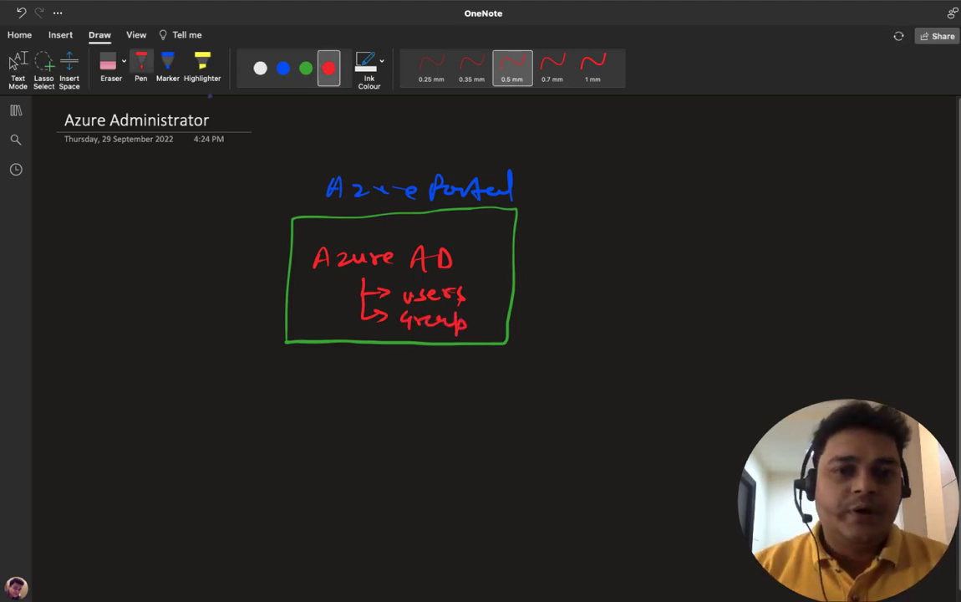
{"action": "left_click", "coordinate": [261, 68]}
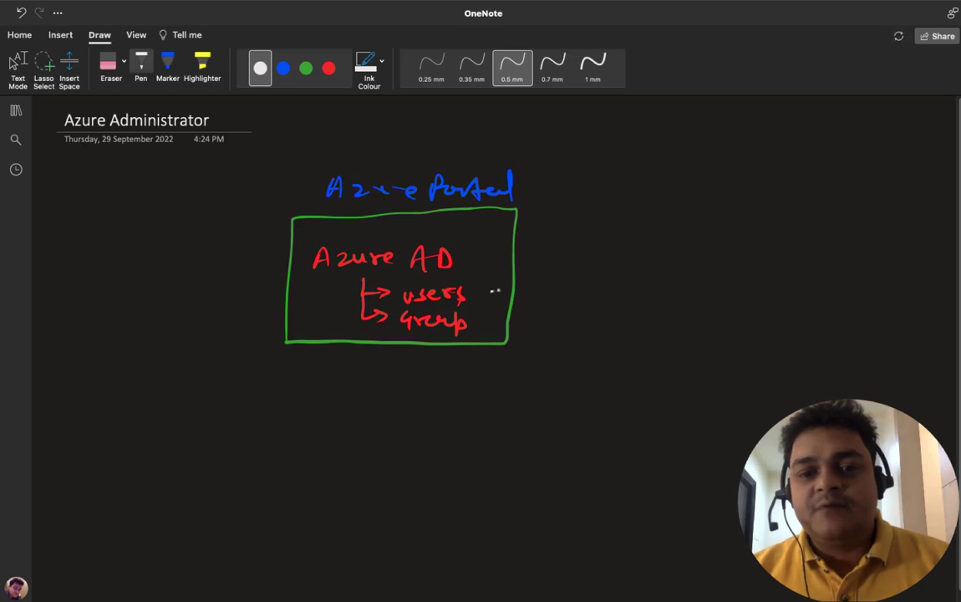
Step: Draw white arrows from the box labelled O365 and AVD
{"action": "mouse_move", "coordinate": [495, 290]}
{"action": "left_mouse_down"}
{"action": "mouse_move", "coordinate": [560, 244]}
{"action": "mouse_move", "coordinate": [635, 215]}
{"action": "mouse_move", "coordinate": [713, 216]}
{"action": "left_mouse_up"}
{"action": "mouse_move", "coordinate": [724, 210]}
{"action": "left_mouse_down"}
{"action": "mouse_move", "coordinate": [722, 223]}
{"action": "mouse_move", "coordinate": [734, 208]}
{"action": "left_mouse_up"}
{"action": "left_click_drag", "start_coordinate": [563, 284], "coordinate": [633, 298]}
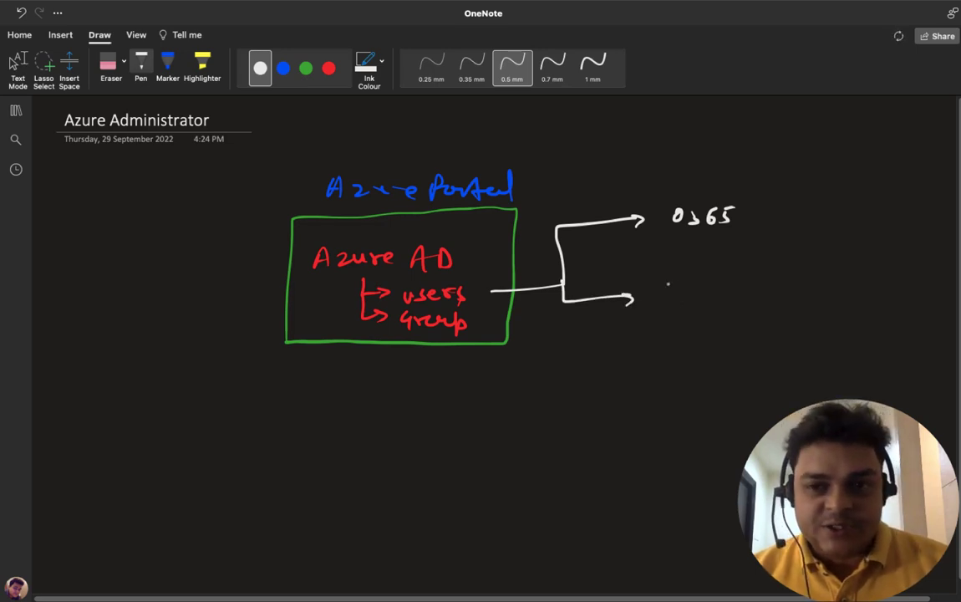
{"action": "mouse_move", "coordinate": [674, 298]}
{"action": "left_mouse_down"}
{"action": "mouse_move", "coordinate": [682, 280]}
{"action": "mouse_move", "coordinate": [693, 298]}
{"action": "left_mouse_up"}
{"action": "left_click_drag", "start_coordinate": [677, 291], "coordinate": [715, 282]}
{"action": "left_click_drag", "start_coordinate": [730, 281], "coordinate": [729, 296]}
Step: Add arrows labelled Intune and a partial Azure, then return to the Azure portal
{"action": "left_click_drag", "start_coordinate": [563, 310], "coordinate": [630, 364]}
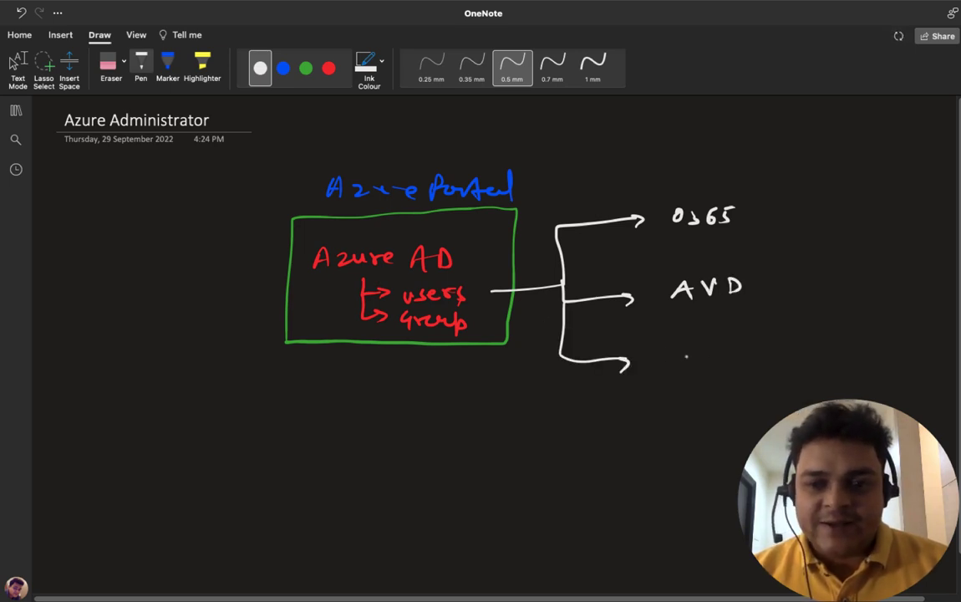
{"action": "left_click_drag", "start_coordinate": [685, 348], "coordinate": [690, 365]}
{"action": "left_click_drag", "start_coordinate": [679, 348], "coordinate": [721, 368]}
{"action": "left_click_drag", "start_coordinate": [716, 358], "coordinate": [751, 363]}
{"action": "mouse_move", "coordinate": [755, 347]}
{"action": "left_mouse_down"}
{"action": "mouse_move", "coordinate": [755, 364]}
{"action": "mouse_move", "coordinate": [768, 362]}
{"action": "left_mouse_up"}
{"action": "left_click_drag", "start_coordinate": [773, 359], "coordinate": [788, 362]}
{"action": "mouse_move", "coordinate": [565, 371]}
{"action": "left_mouse_down"}
{"action": "mouse_move", "coordinate": [558, 429]}
{"action": "mouse_move", "coordinate": [604, 432]}
{"action": "left_mouse_up"}
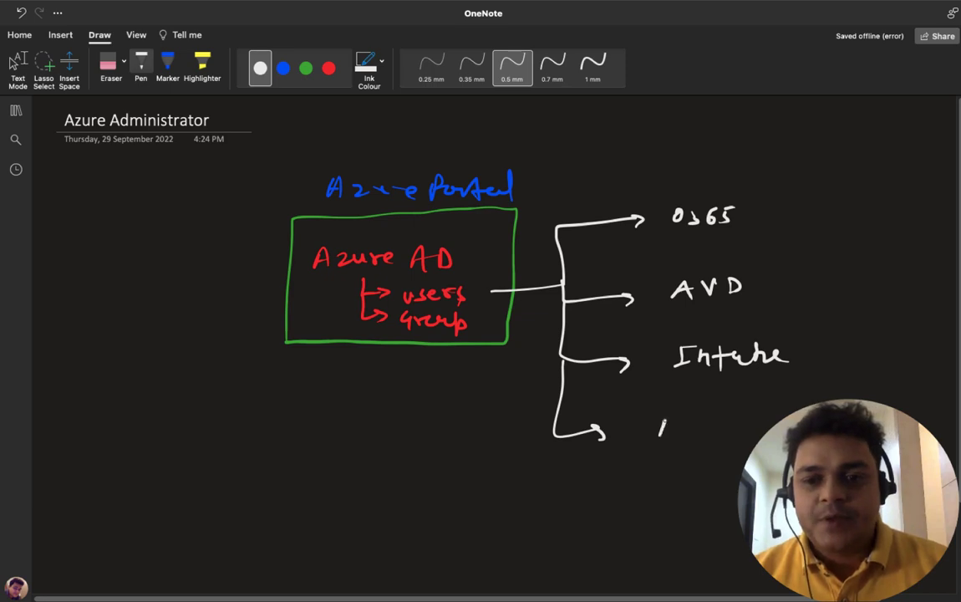
{"action": "left_click_drag", "start_coordinate": [684, 423], "coordinate": [739, 431]}
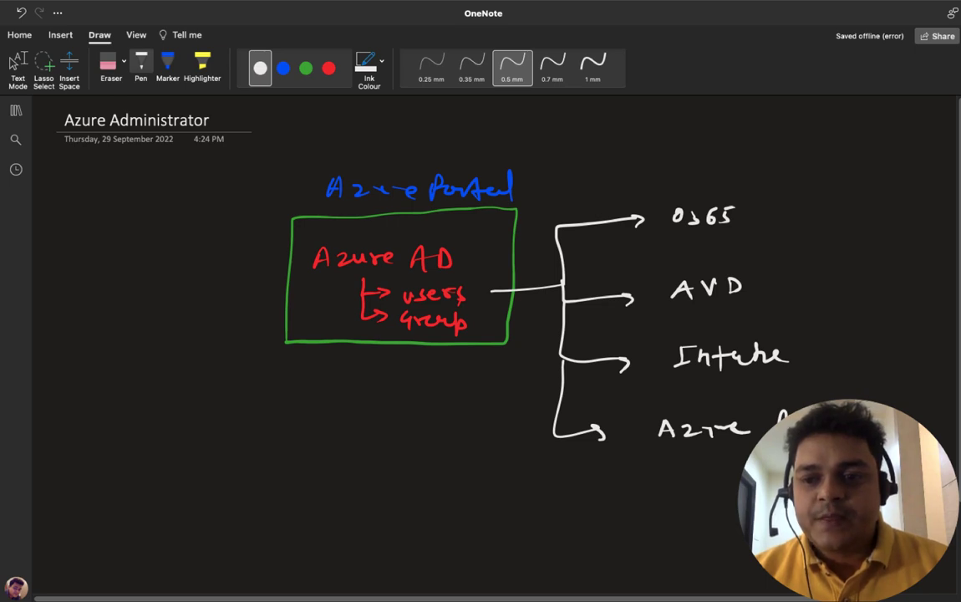
{"action": "left_click", "coordinate": [15, 65]}
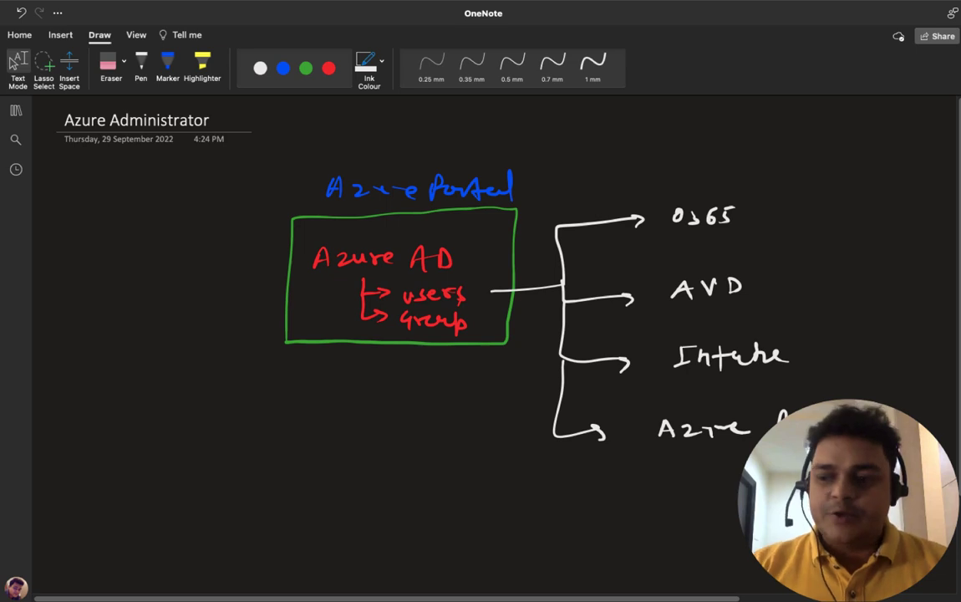
{"action": "key", "text": "ctrl+Left"}
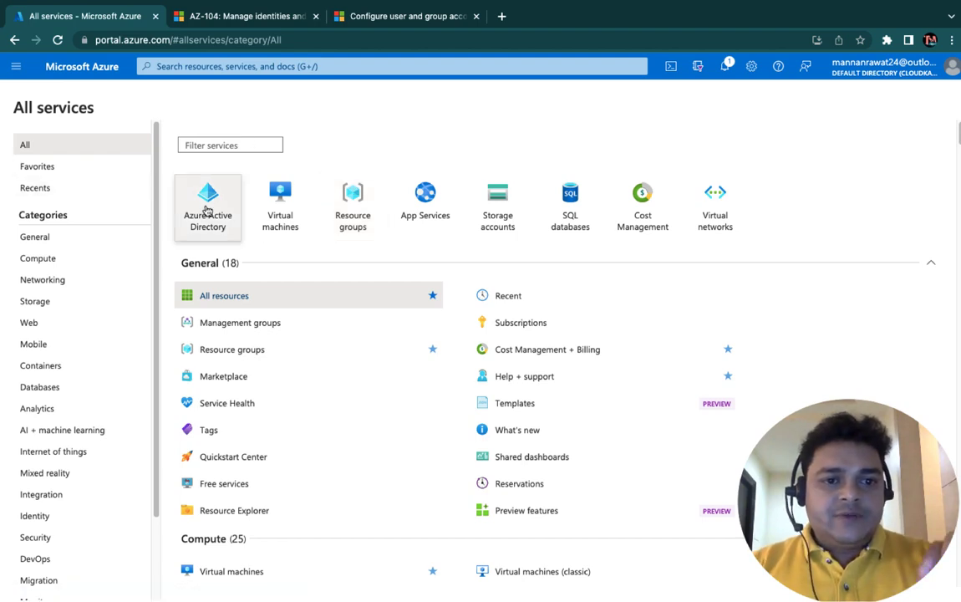
Step: Filter All services to Security, open Azure Active Directory, and list its Users
{"action": "mouse_move", "coordinate": [206, 226]}
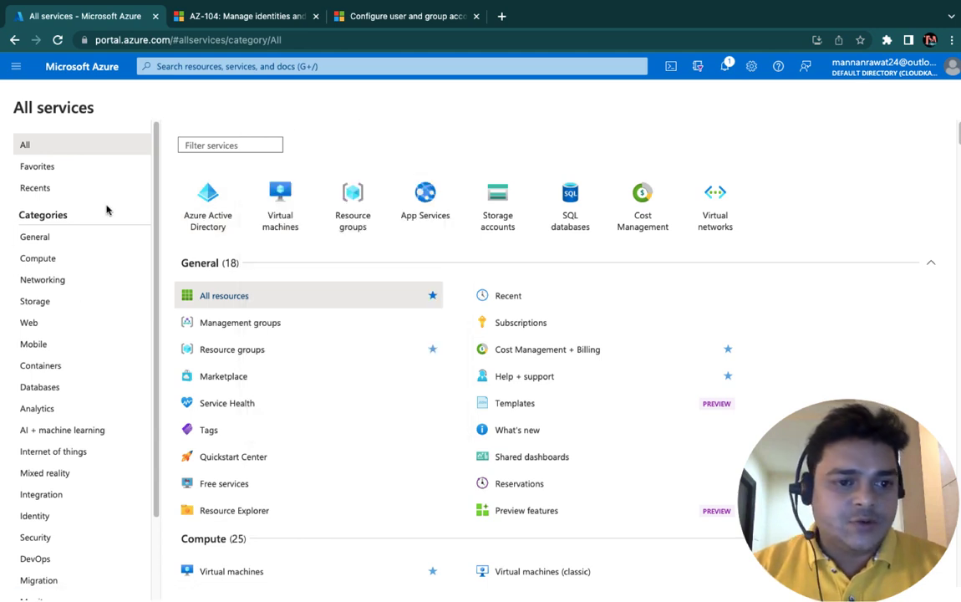
{"action": "scroll", "coordinate": [38, 384], "scroll_direction": "down", "scroll_amount": 1}
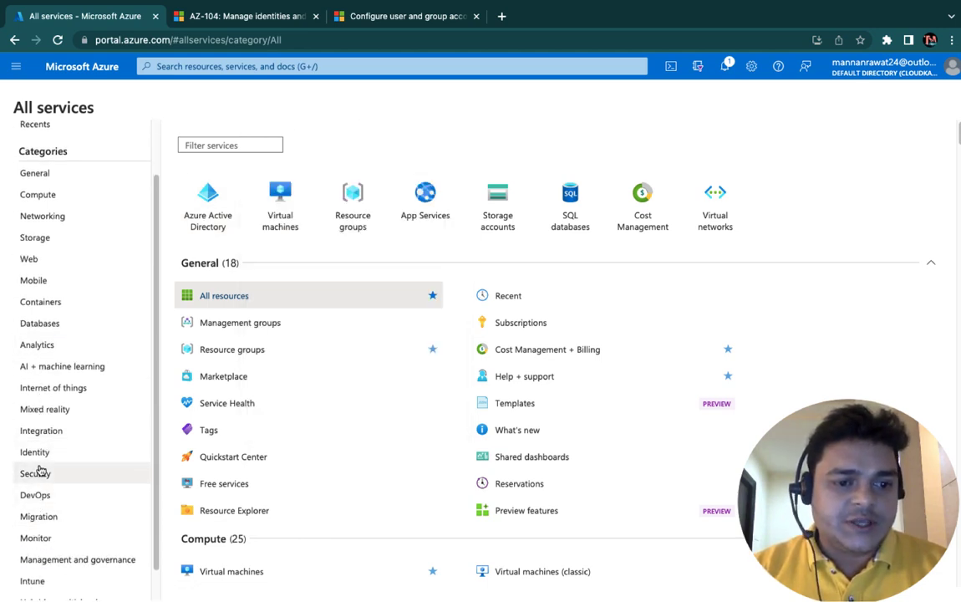
{"action": "left_click", "coordinate": [38, 472]}
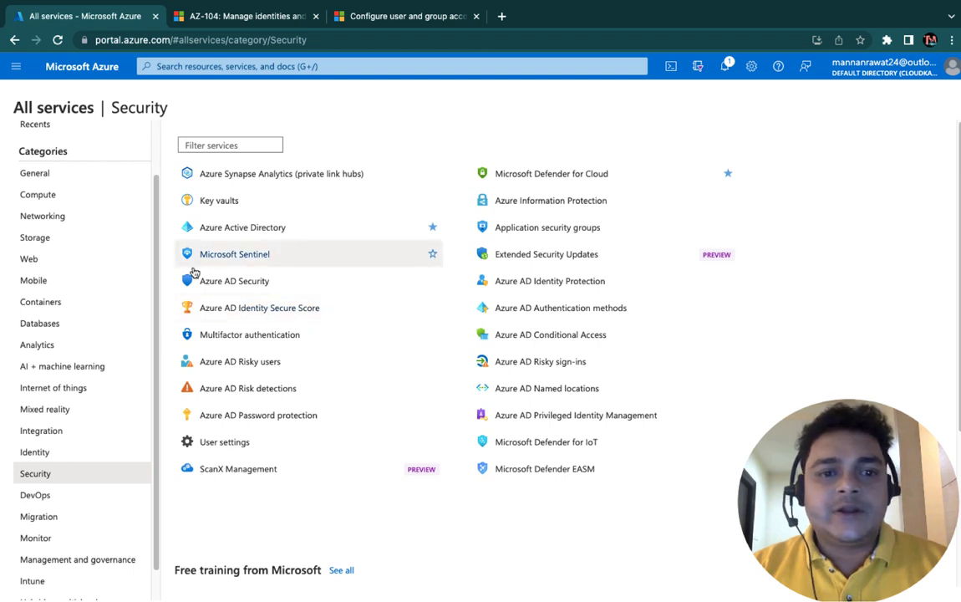
{"action": "left_click", "coordinate": [234, 233]}
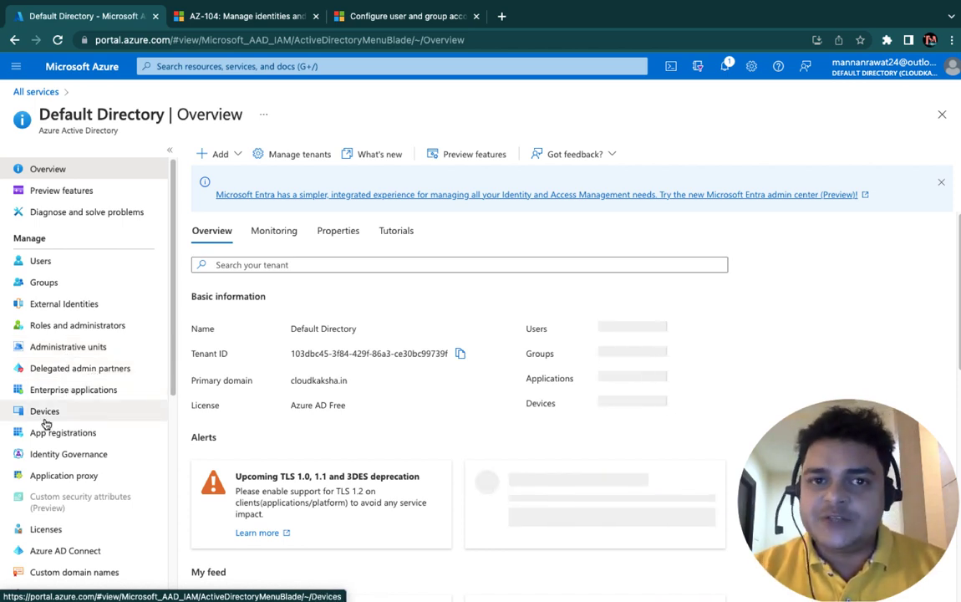
{"action": "left_click", "coordinate": [41, 261]}
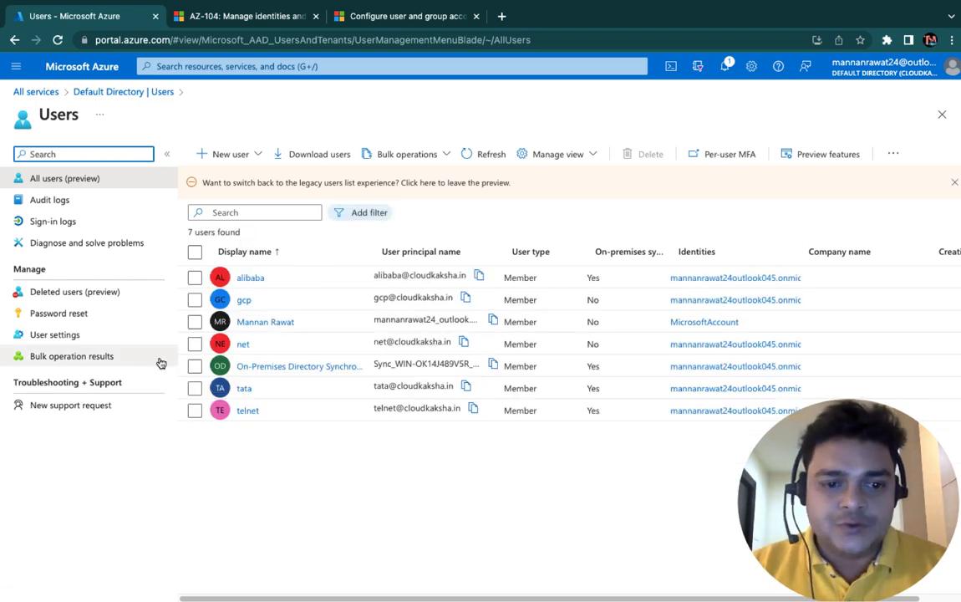
Step: Delete telnet, tata, net, the sync account, gcp and alibaba, leaving only the admin
{"action": "left_click", "coordinate": [195, 410]}
{"action": "left_click", "coordinate": [195, 388]}
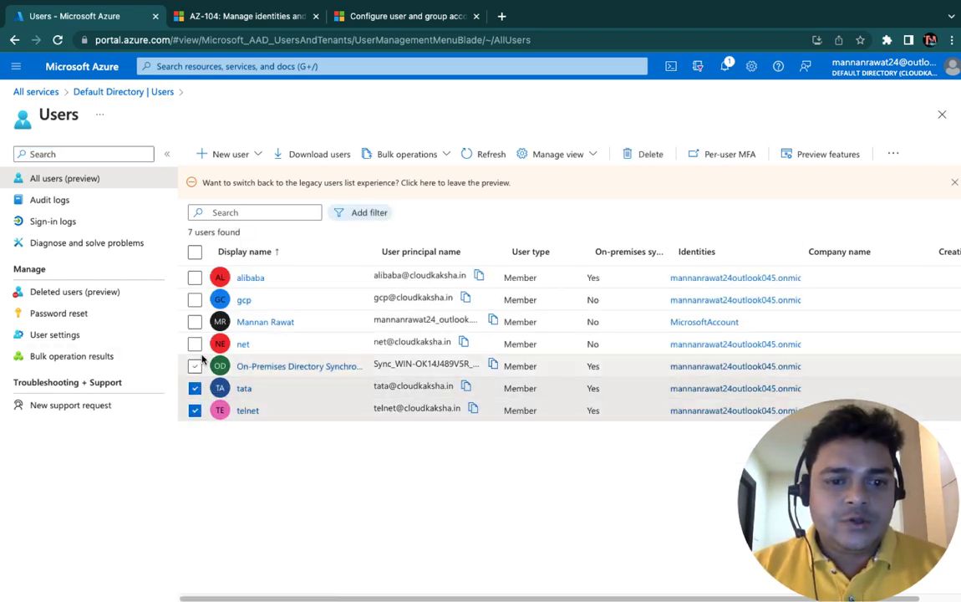
{"action": "left_click", "coordinate": [194, 344]}
{"action": "left_click", "coordinate": [195, 366]}
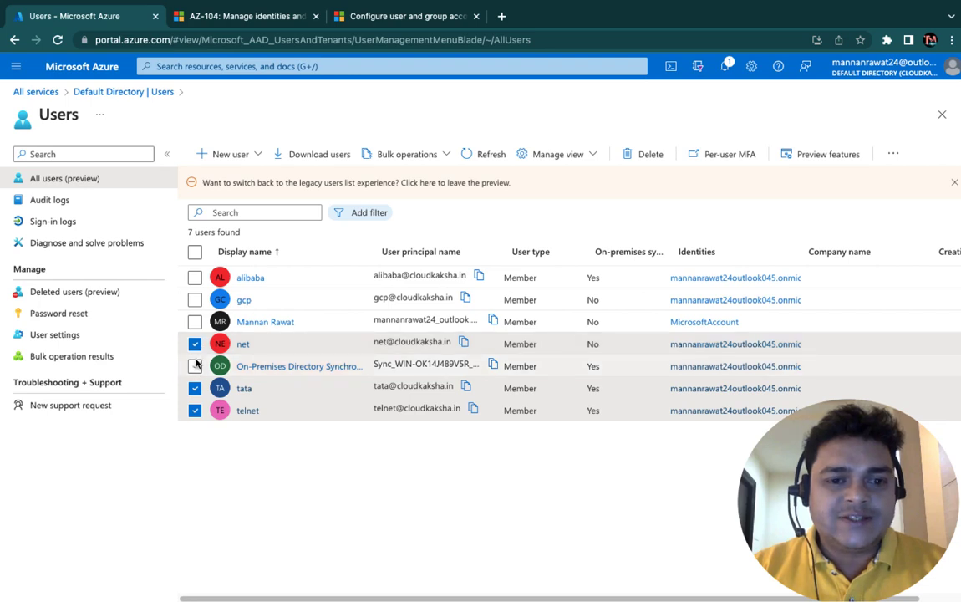
{"action": "left_click", "coordinate": [195, 299]}
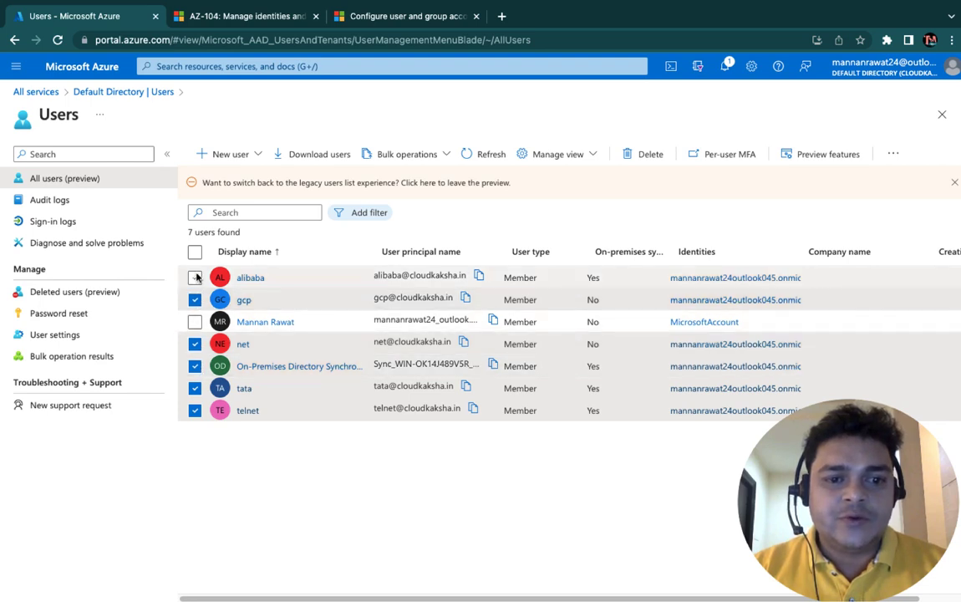
{"action": "left_click", "coordinate": [195, 277]}
{"action": "left_click", "coordinate": [644, 154]}
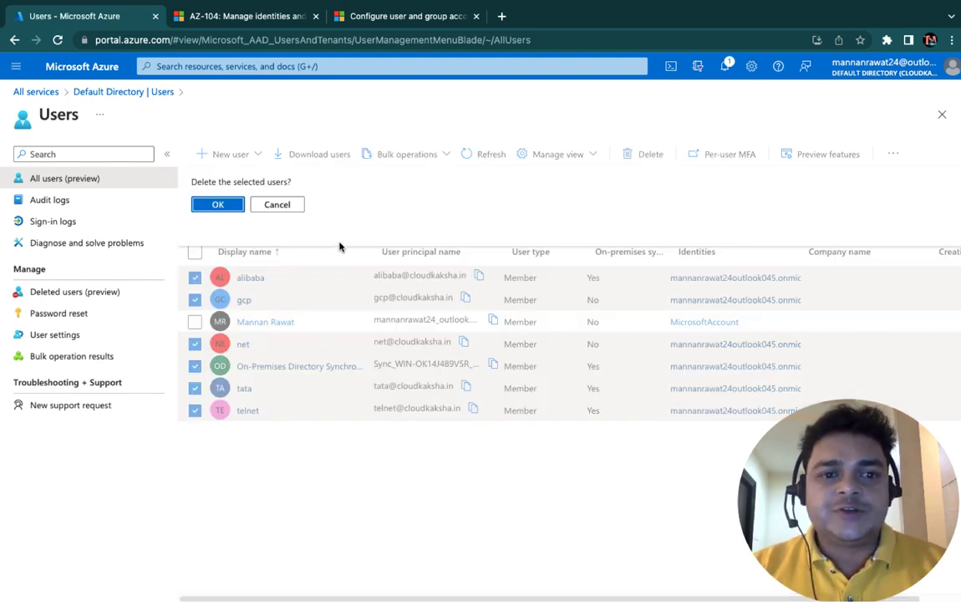
{"action": "left_click", "coordinate": [219, 205]}
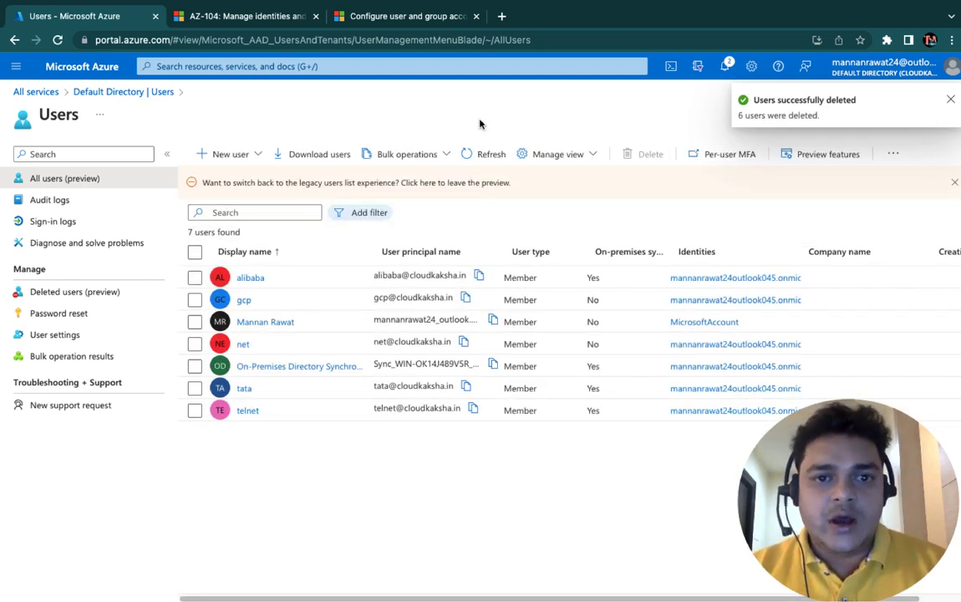
{"action": "left_click", "coordinate": [241, 159]}
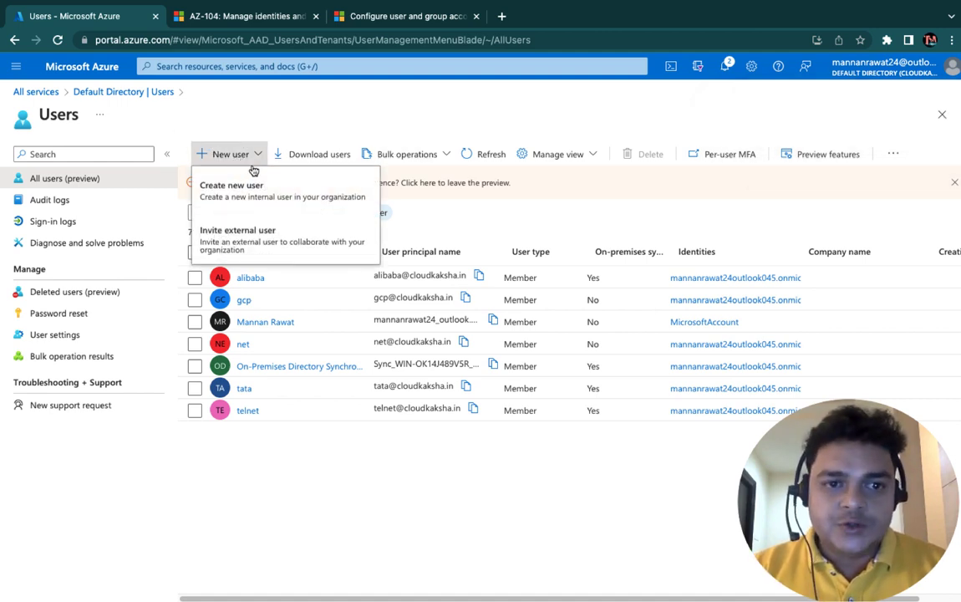
Step: Create user 'tata' with name 'tata', copying its auto-generated initial password
{"action": "left_click", "coordinate": [250, 191]}
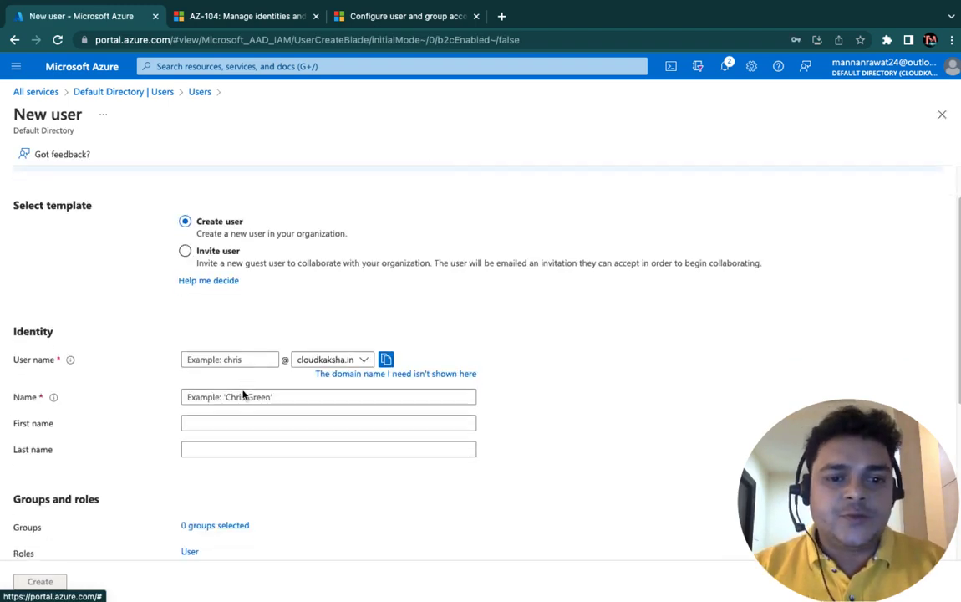
{"action": "left_click", "coordinate": [216, 349]}
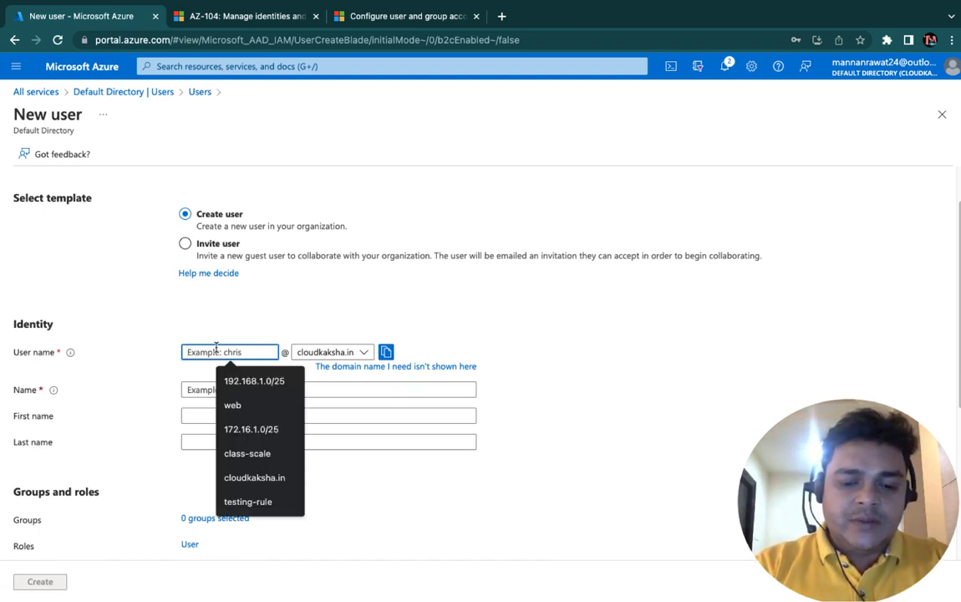
{"action": "type", "text": "tata"}
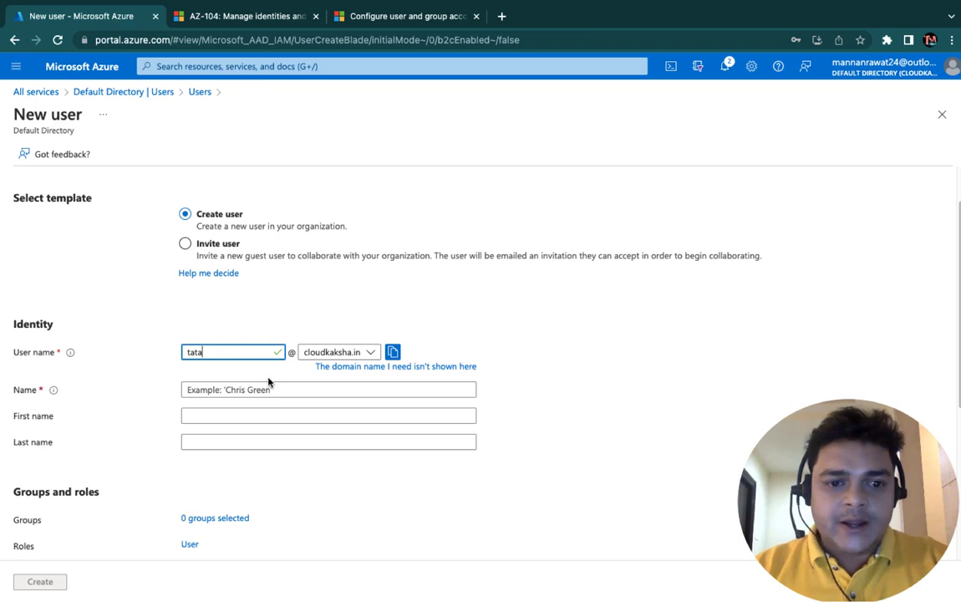
{"action": "left_click", "coordinate": [268, 389]}
{"action": "type", "text": "tata"}
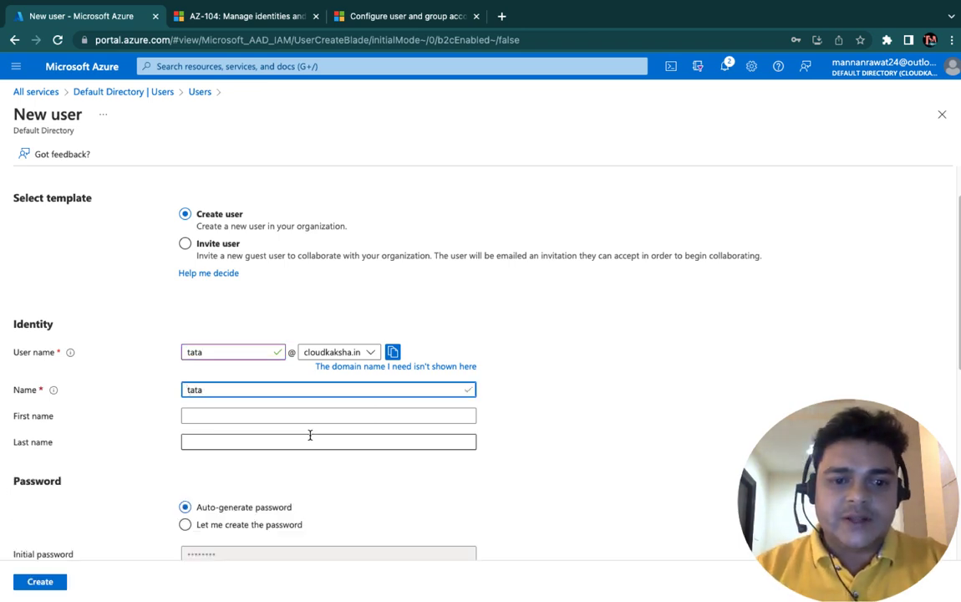
{"action": "scroll", "coordinate": [310, 435], "scroll_direction": "down", "scroll_amount": 2}
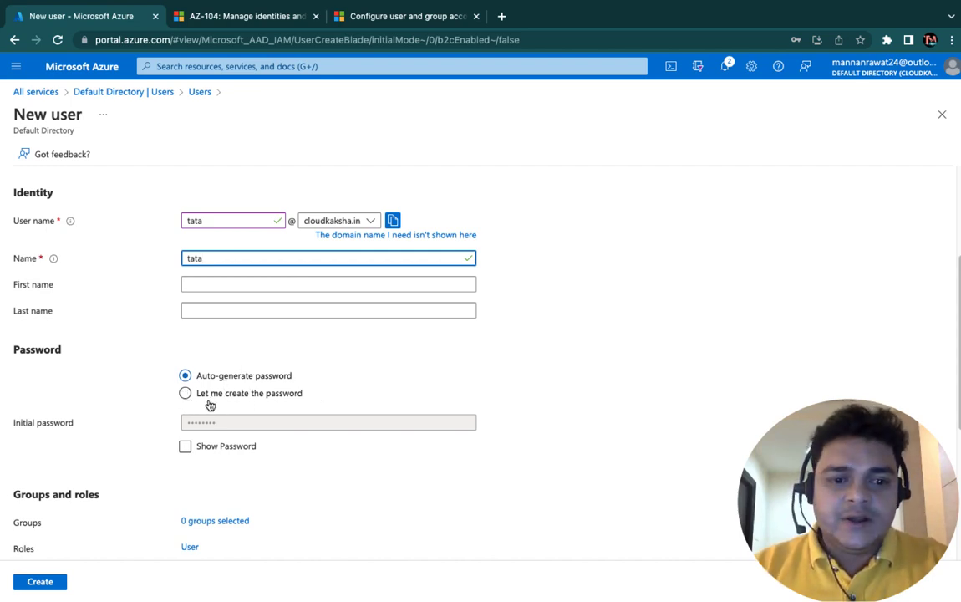
{"action": "left_click", "coordinate": [185, 447]}
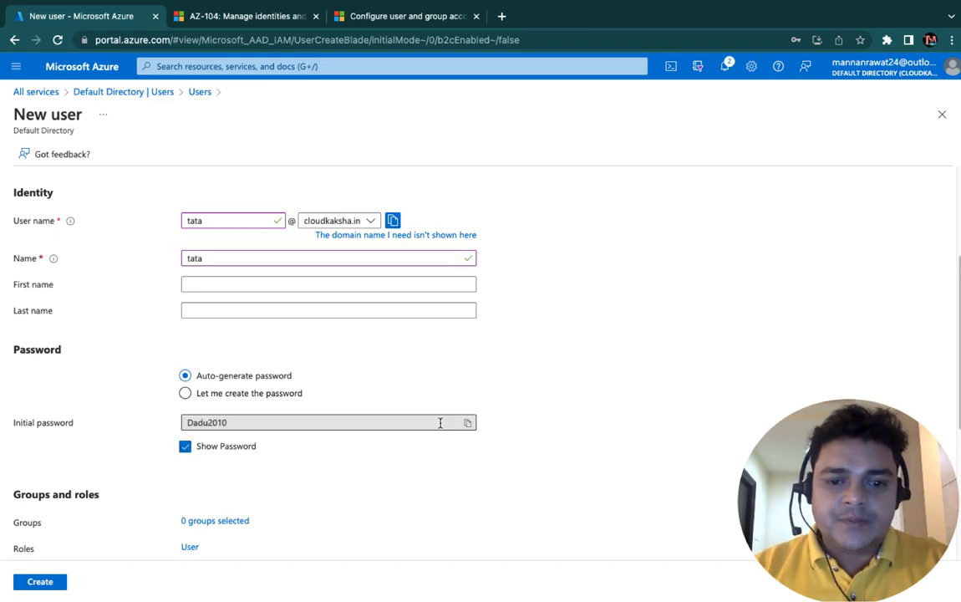
{"action": "left_click", "coordinate": [468, 423]}
{"action": "scroll", "coordinate": [155, 497], "scroll_direction": "down", "scroll_amount": 3}
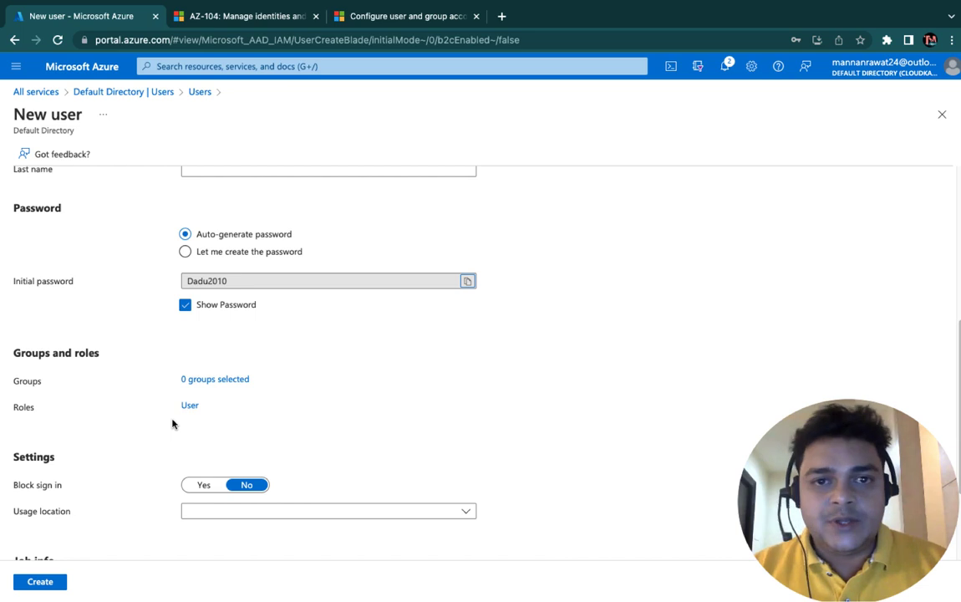
{"action": "left_click", "coordinate": [44, 583]}
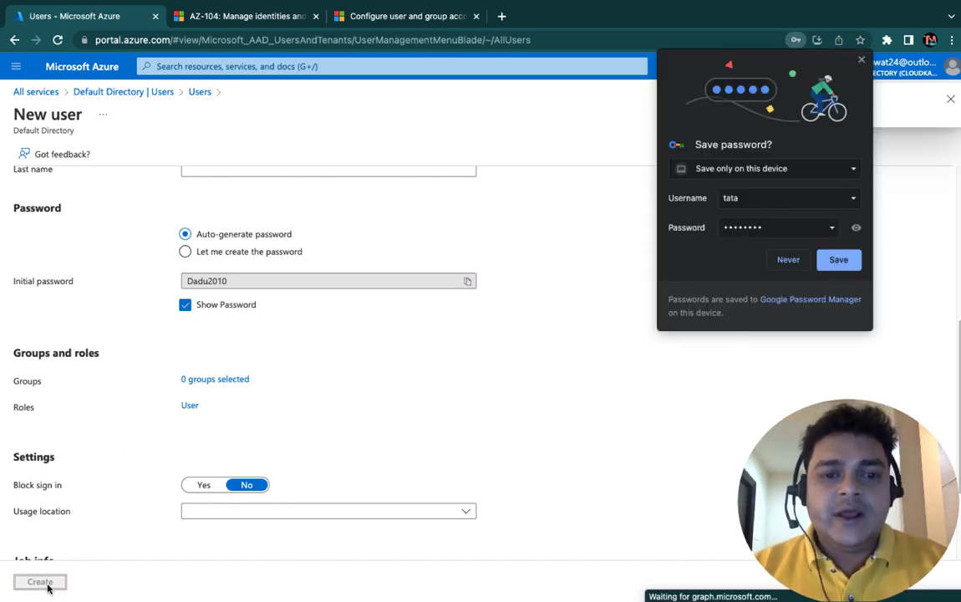
Step: Decline saving the password and refresh Users until tata appears beside the admin
{"action": "left_click", "coordinate": [788, 260]}
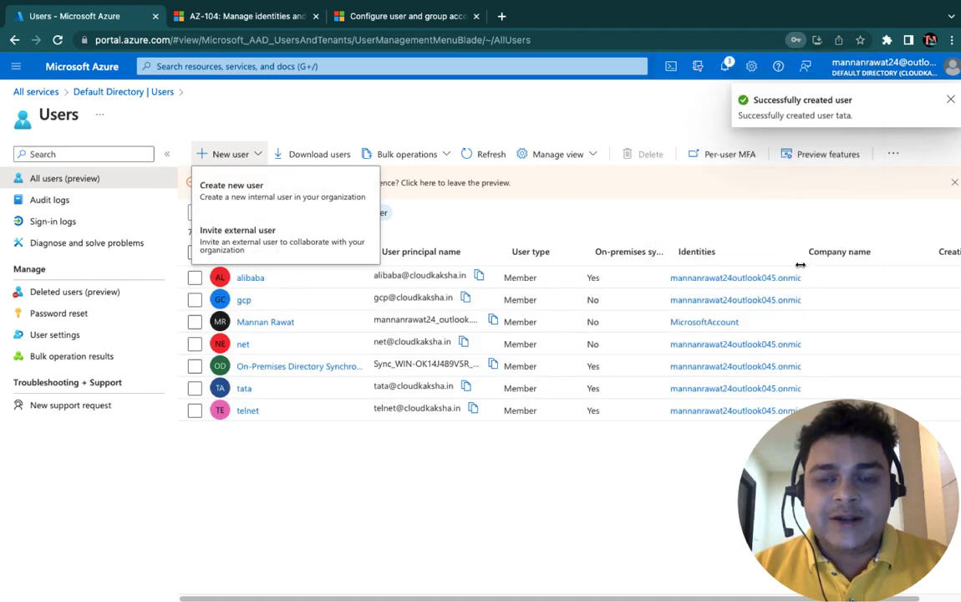
{"action": "left_click", "coordinate": [491, 154]}
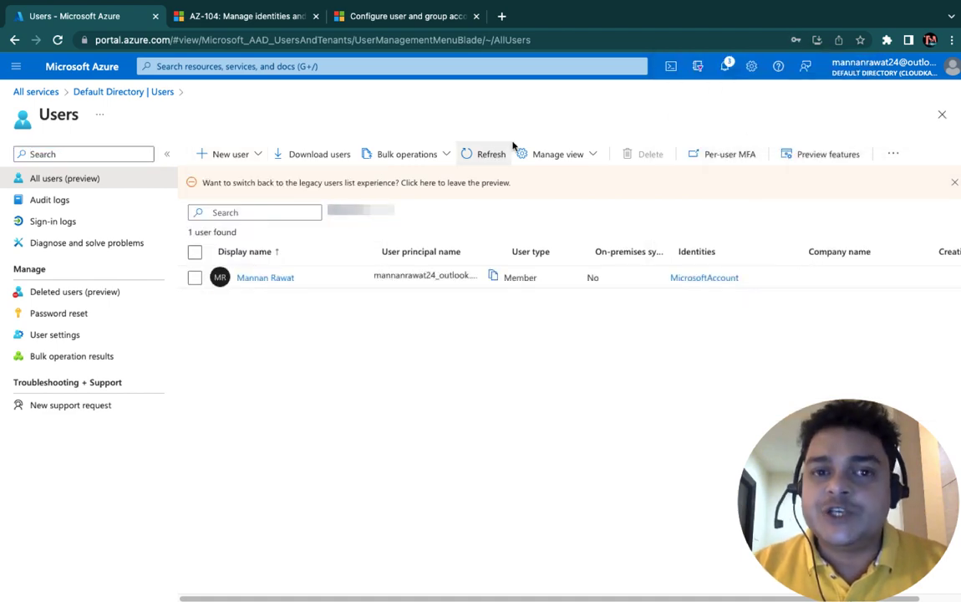
{"action": "left_click", "coordinate": [492, 153]}
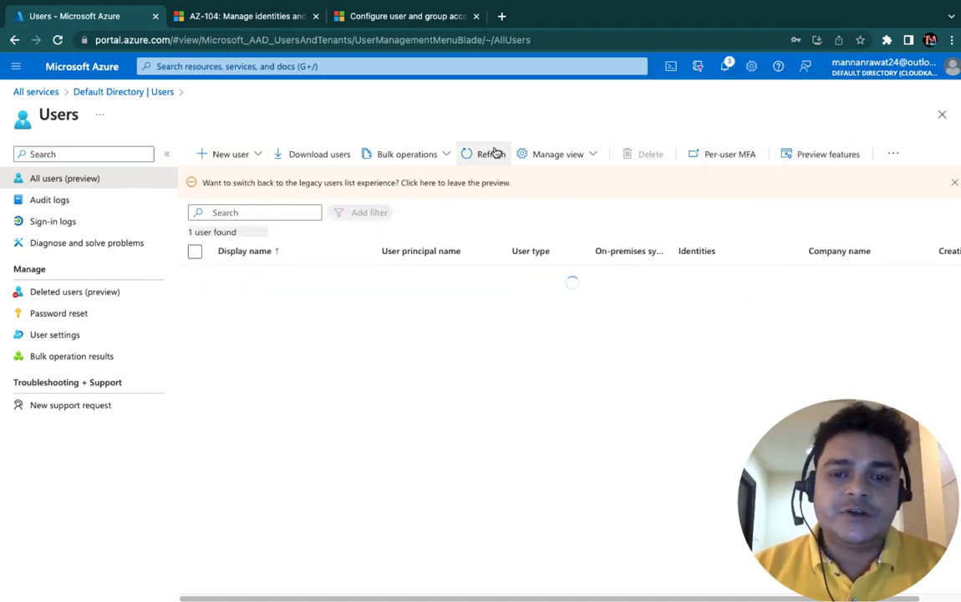
{"action": "left_click", "coordinate": [493, 153]}
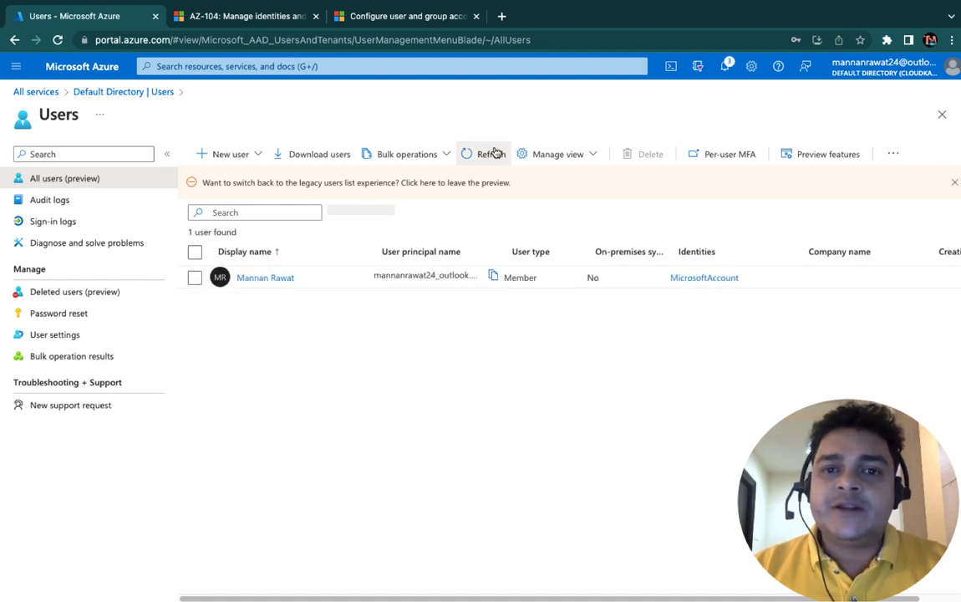
{"action": "left_click", "coordinate": [493, 153]}
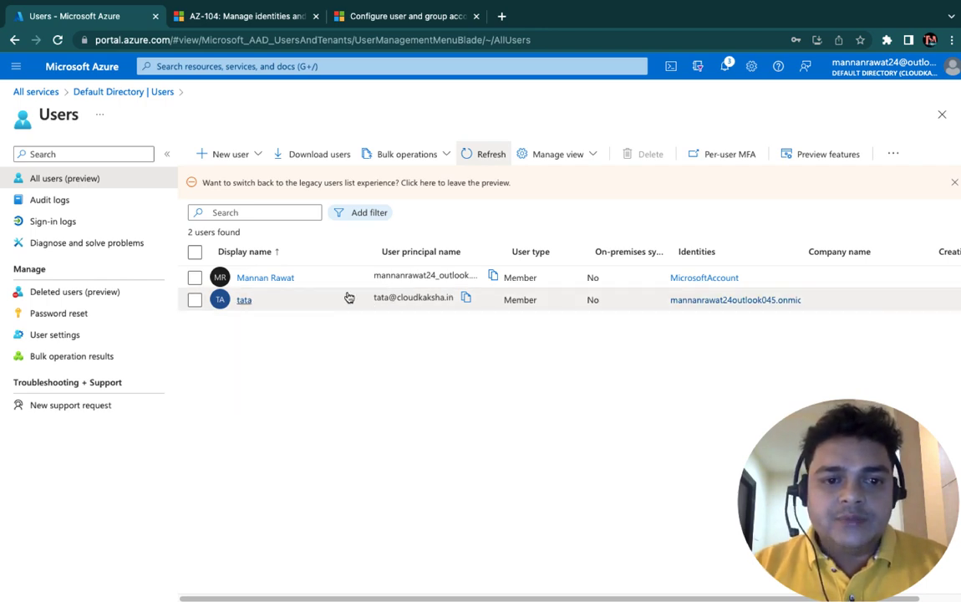
Step: Load portal.azure.com in a private browser window
{"action": "key", "text": "ctrl+t"}
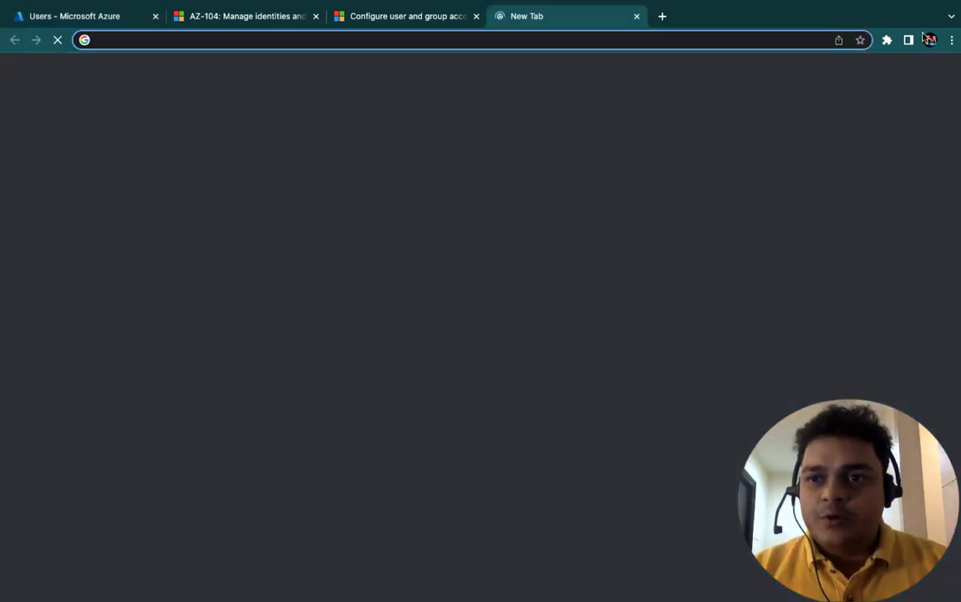
{"action": "left_click", "coordinate": [951, 39]}
{"action": "left_click", "coordinate": [923, 101]}
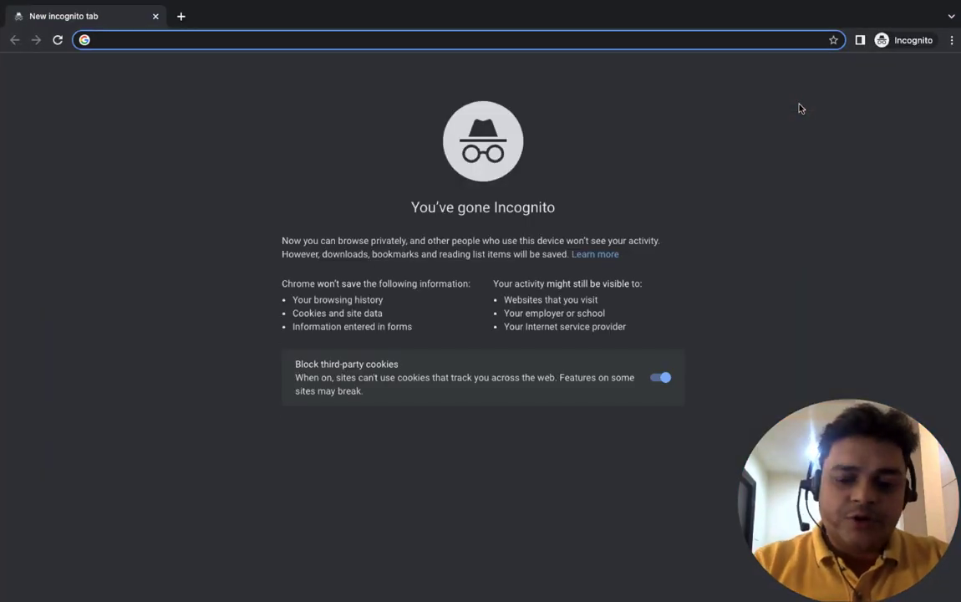
{"action": "type", "text": "portal."}
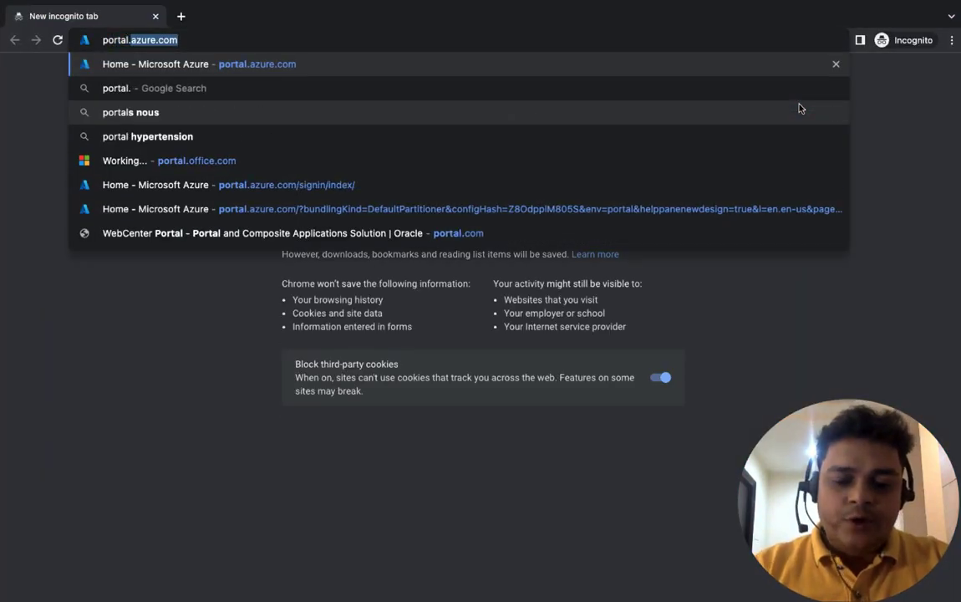
{"action": "type", "text": "azure"}
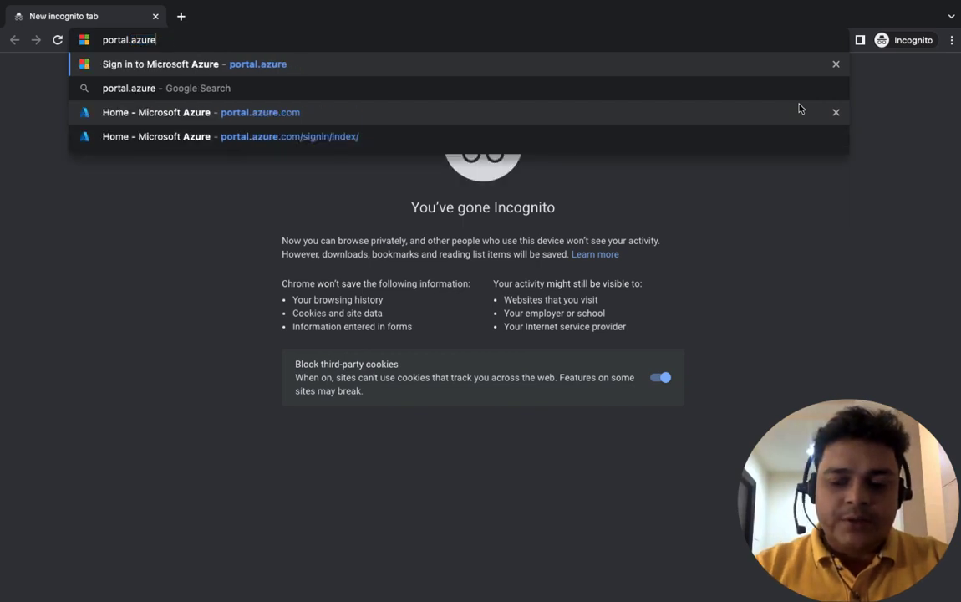
{"action": "type", "text": ".com"}
{"action": "key", "text": "Return"}
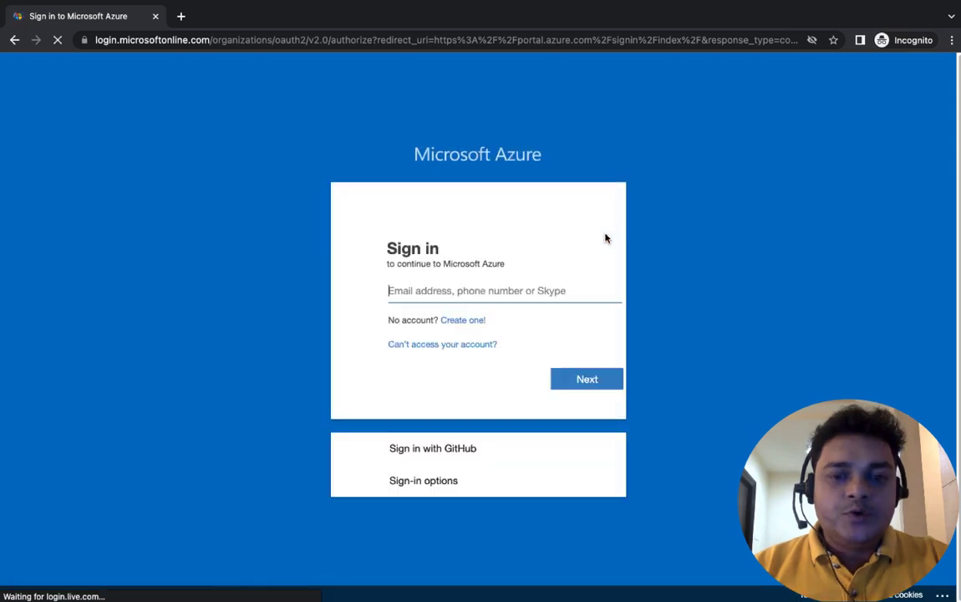
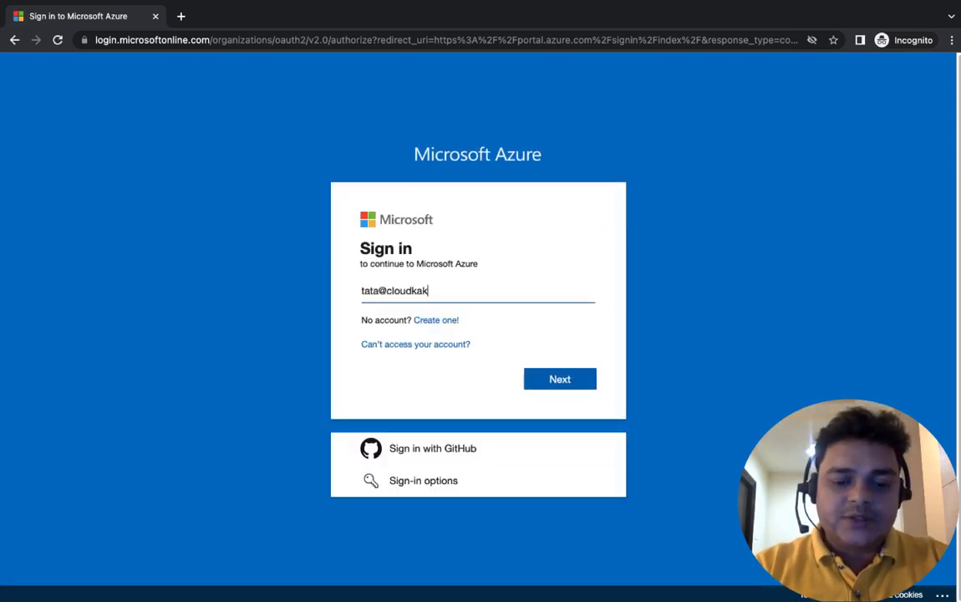
Step: Sign in with the new user's address and the copied temporary password
{"action": "key", "text": "Return"}
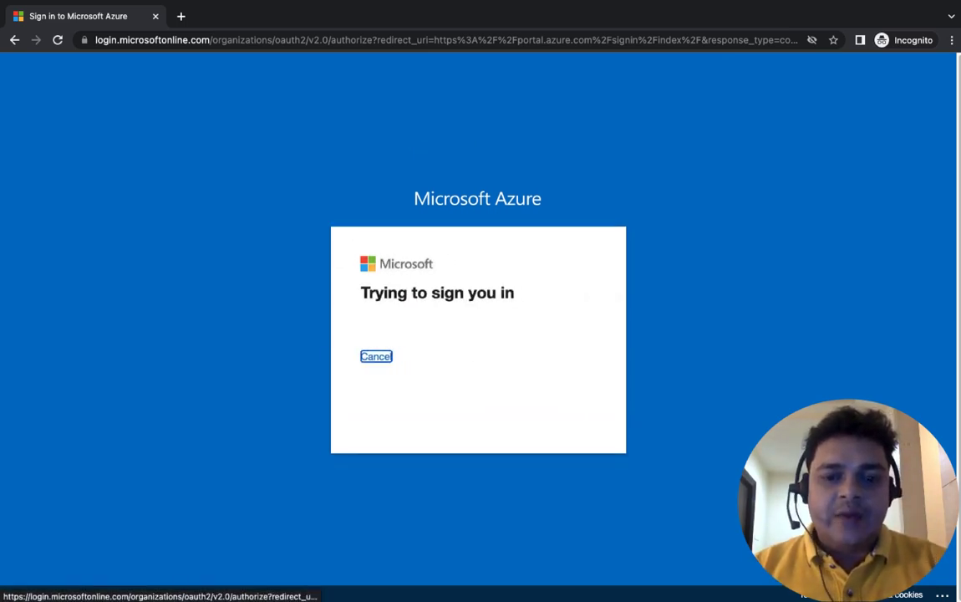
{"action": "key", "text": "super+v"}
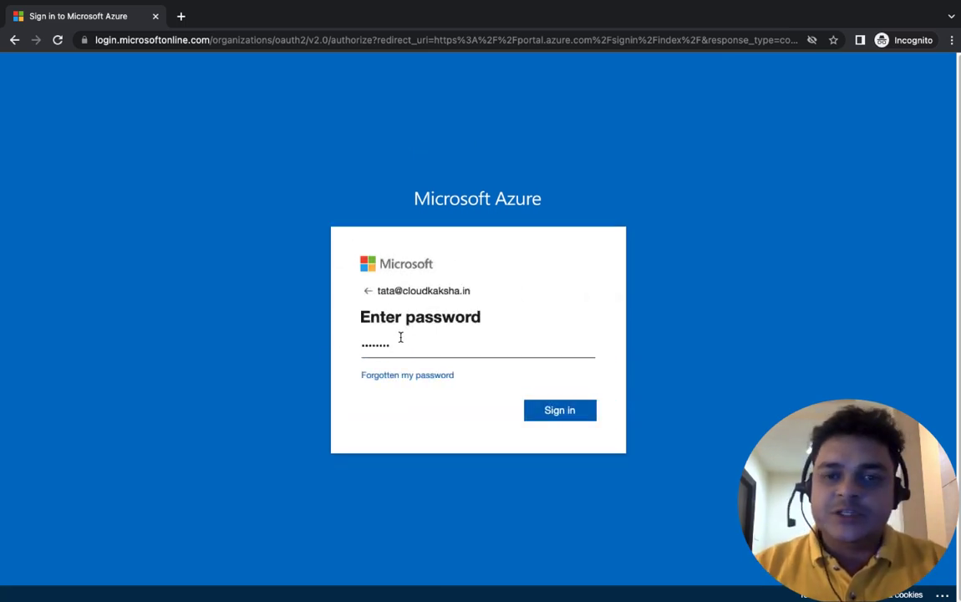
{"action": "left_click", "coordinate": [560, 415]}
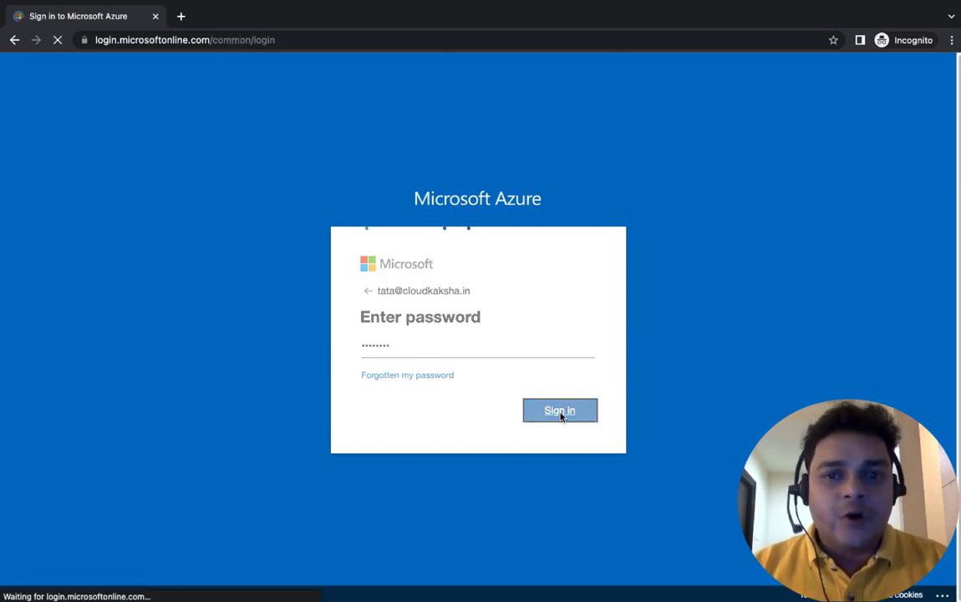
Step: Replace the temporary password with a new one and stay signed in
{"action": "key", "text": "super+v"}
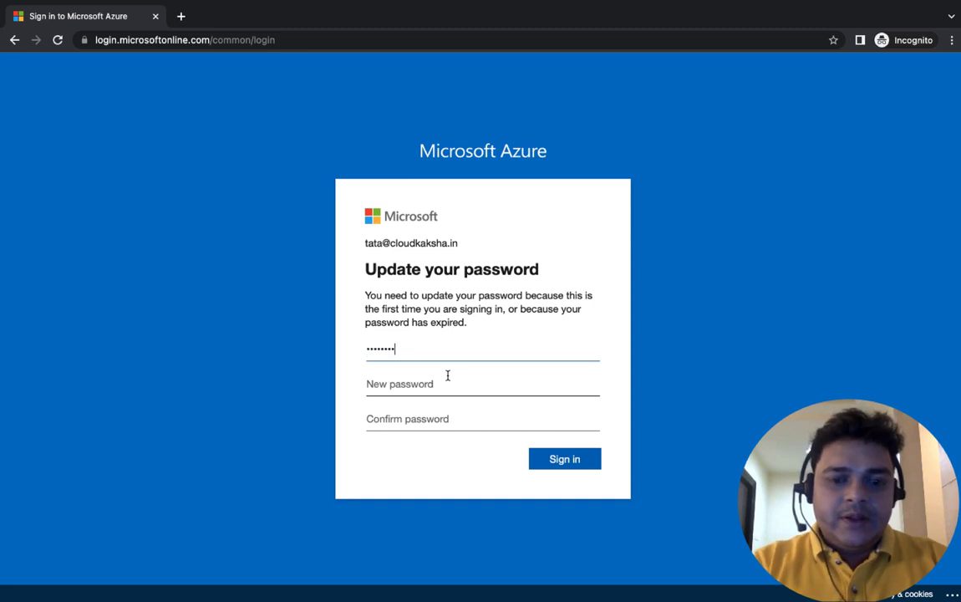
{"action": "left_click", "coordinate": [433, 383]}
{"action": "type", "text": "P••"}
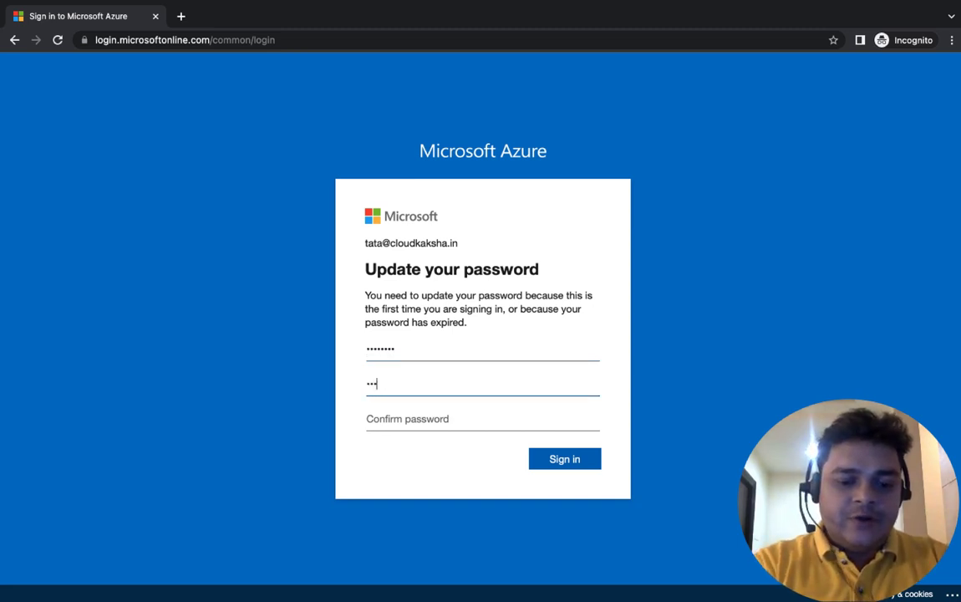
{"action": "type", "text": "••••"}
{"action": "key", "text": "Tab"}
{"action": "type", "text": "•"}
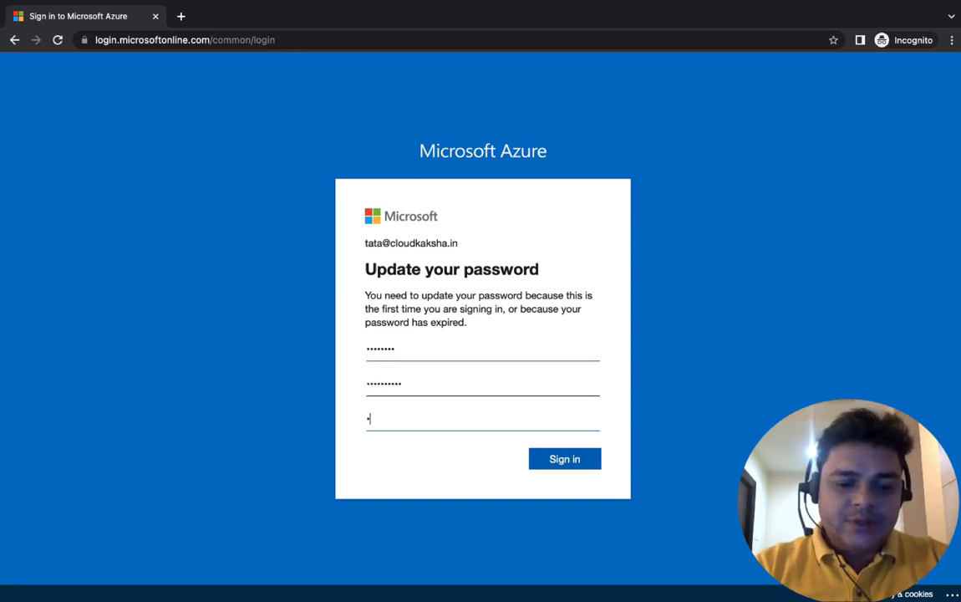
{"action": "left_click", "coordinate": [569, 459]}
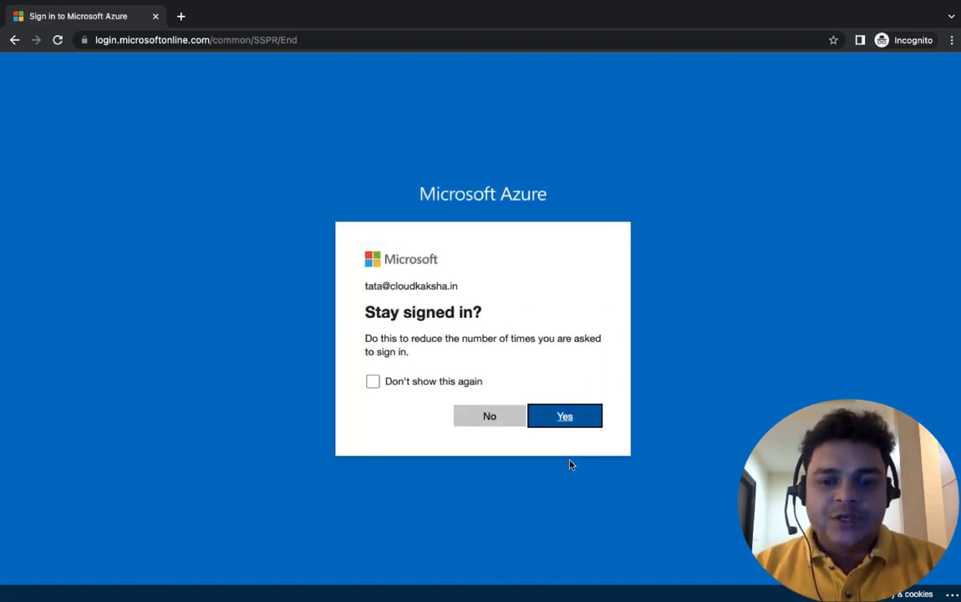
{"action": "left_click", "coordinate": [561, 423]}
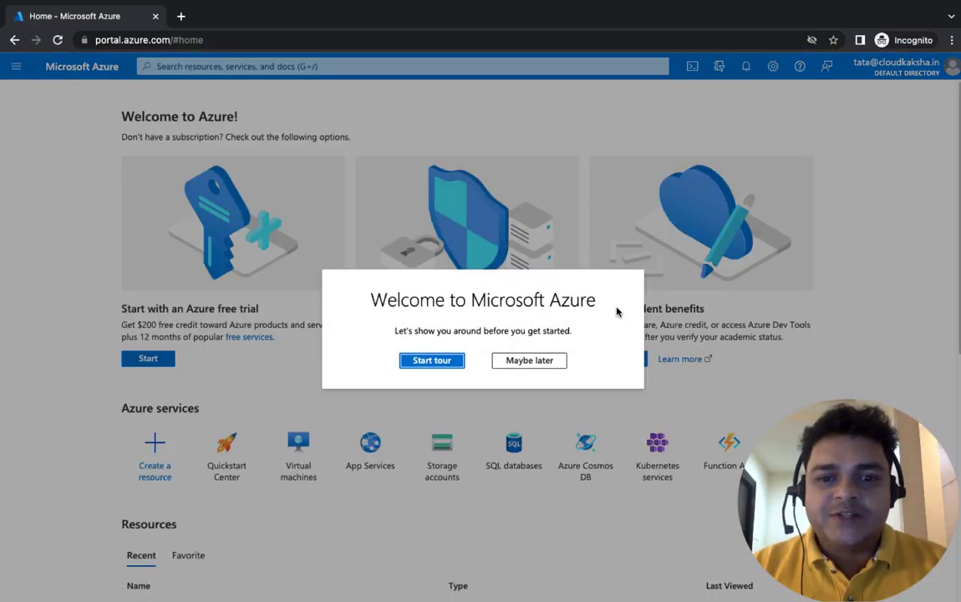
Step: Choose Maybe later on the Welcome to Microsoft Azure tour
{"action": "left_click", "coordinate": [543, 360]}
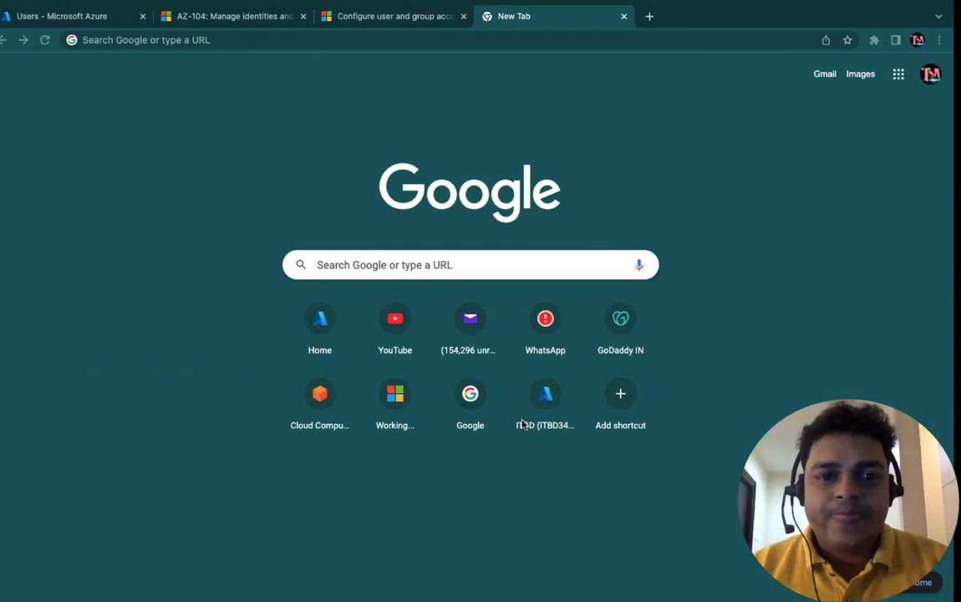
Step: Close the empty tab, check the Learn module, and open Bulk operations on Users
{"action": "left_click", "coordinate": [636, 15]}
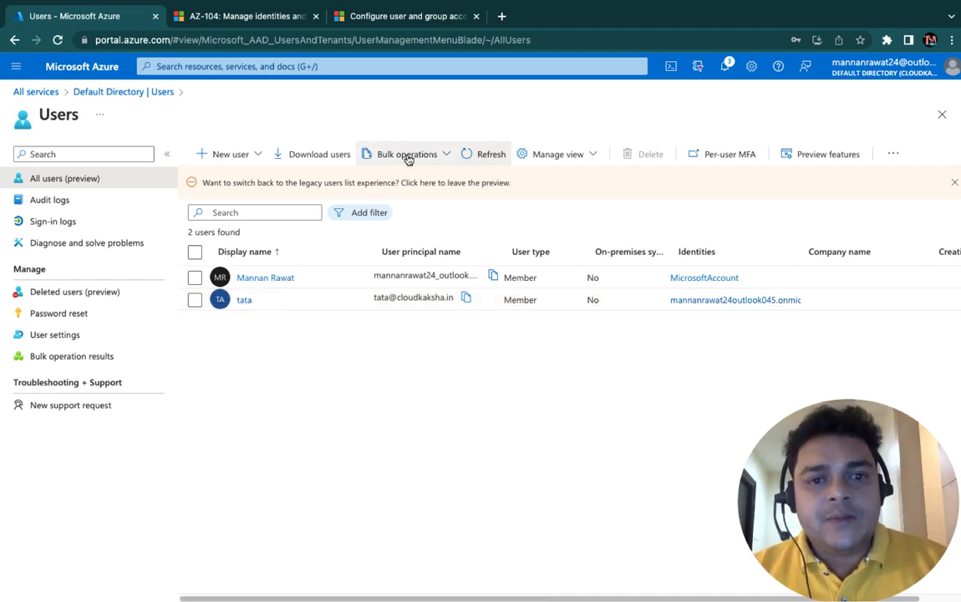
{"action": "left_click", "coordinate": [372, 19]}
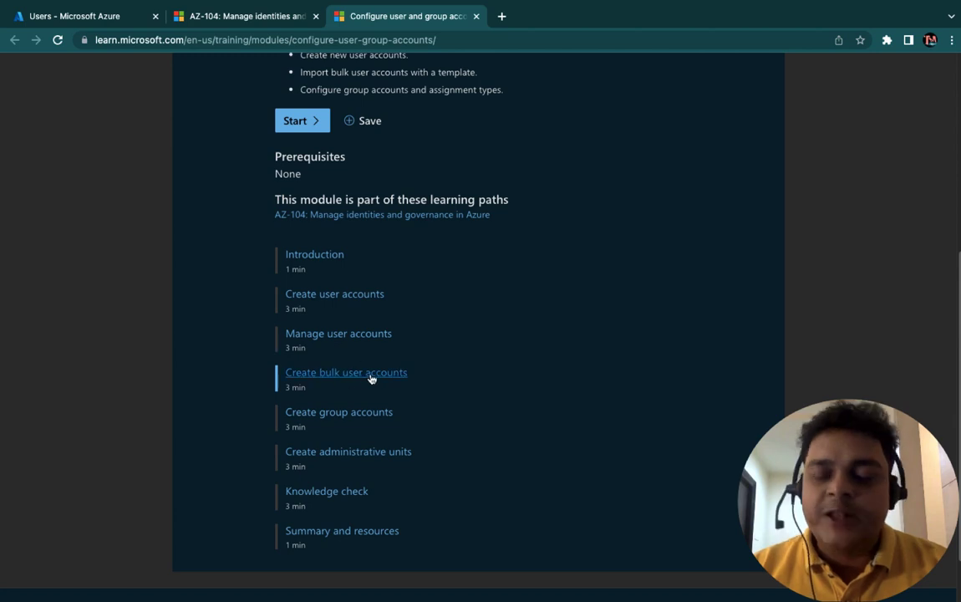
{"action": "left_click", "coordinate": [113, 18]}
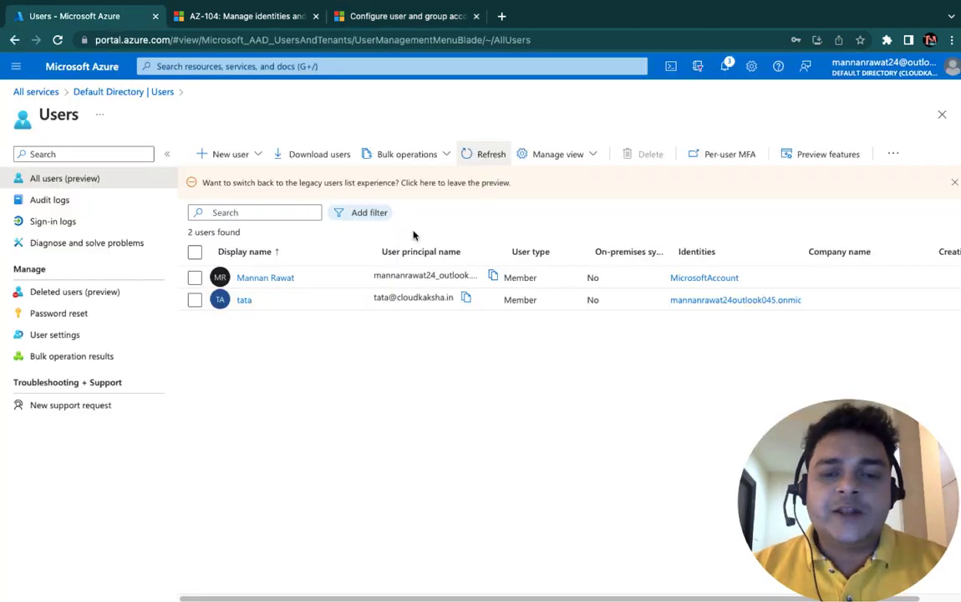
{"action": "left_click", "coordinate": [445, 157]}
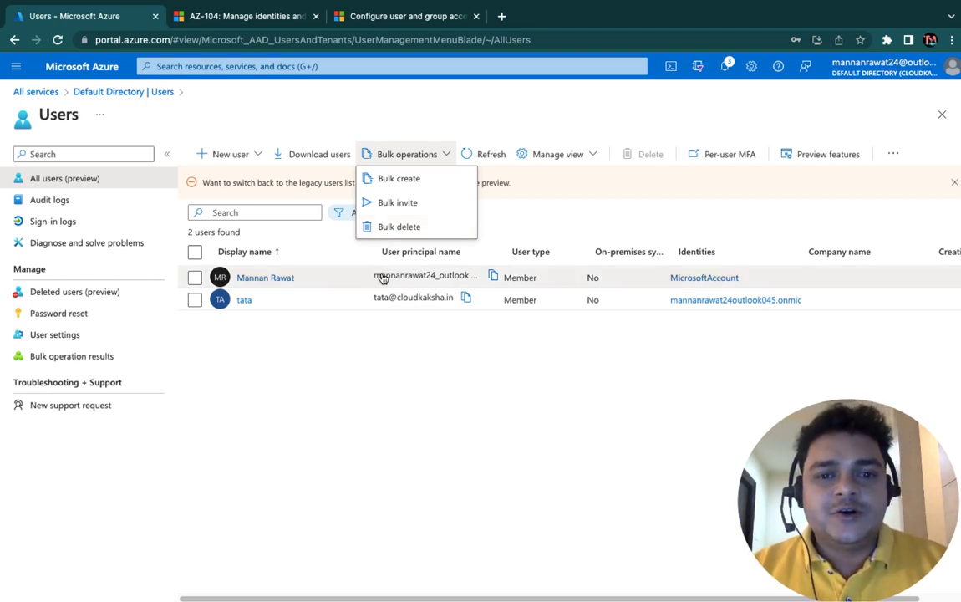
Step: Download UserCreateTemplate.csv from the Bulk create users pane and open it in TextEdit
{"action": "left_click", "coordinate": [394, 180]}
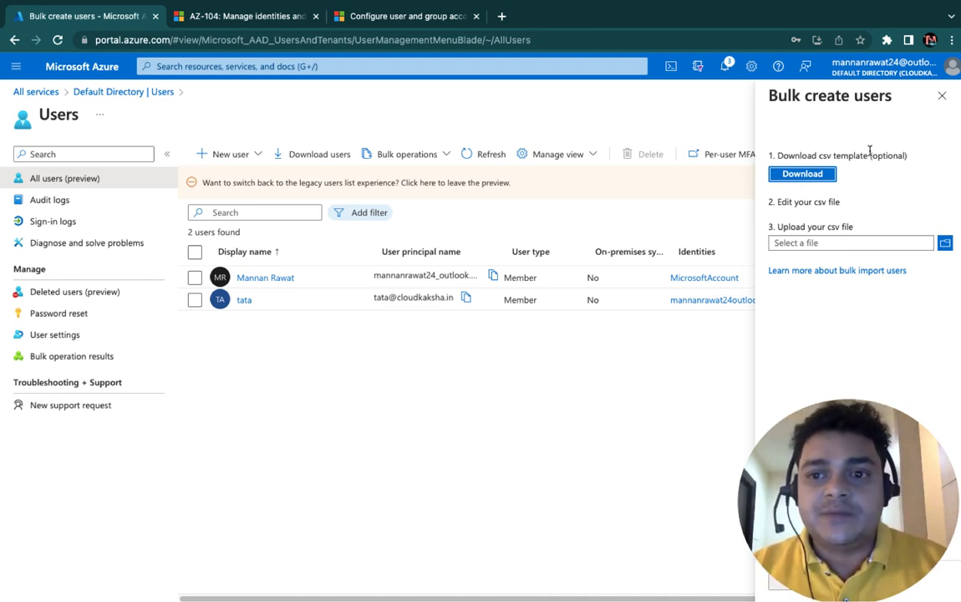
{"action": "left_click", "coordinate": [803, 175]}
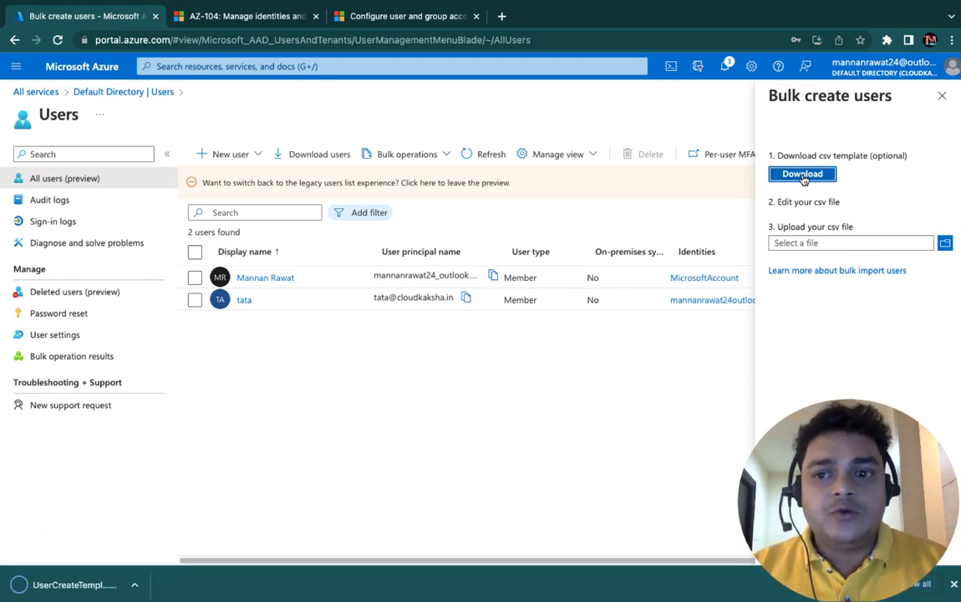
{"action": "left_click", "coordinate": [142, 585]}
{"action": "left_click", "coordinate": [177, 533]}
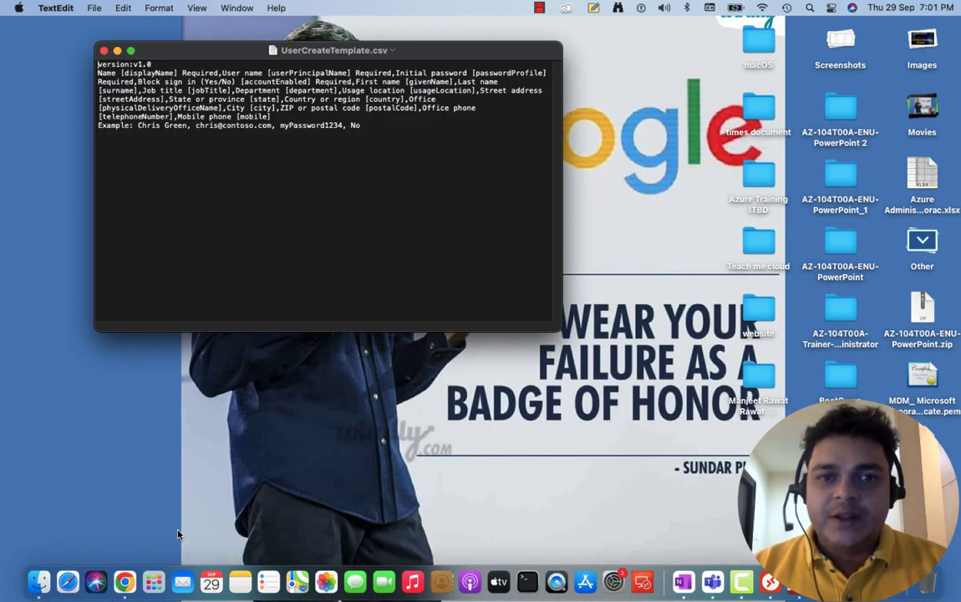
Step: Close the TextEdit template and reopen UserCreateTemplate.csv from Chrome's Downloads in Numbers
{"action": "left_click", "coordinate": [104, 51]}
{"action": "key", "text": "ctrl+Right"}
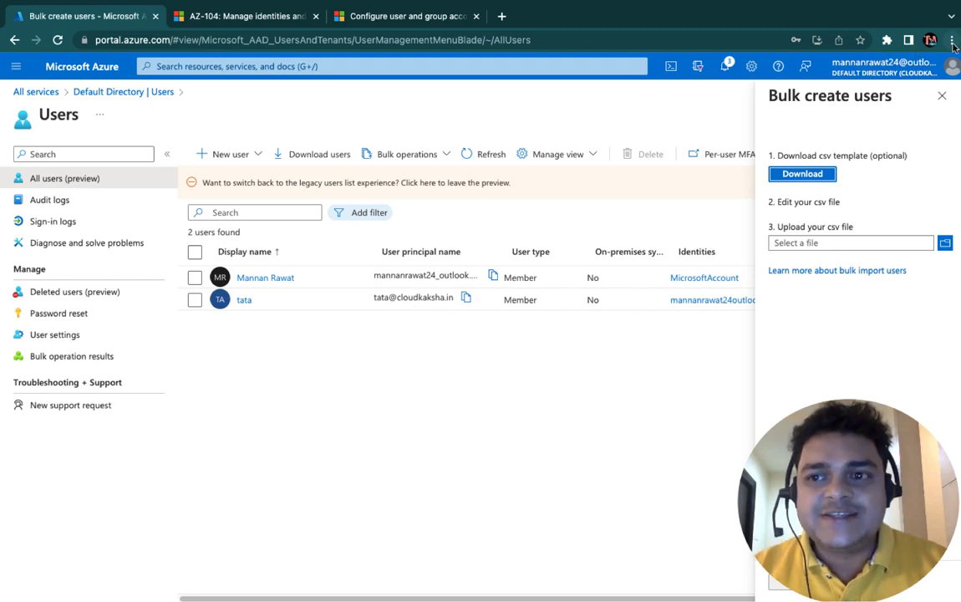
{"action": "left_click", "coordinate": [951, 39]}
{"action": "left_click", "coordinate": [771, 147]}
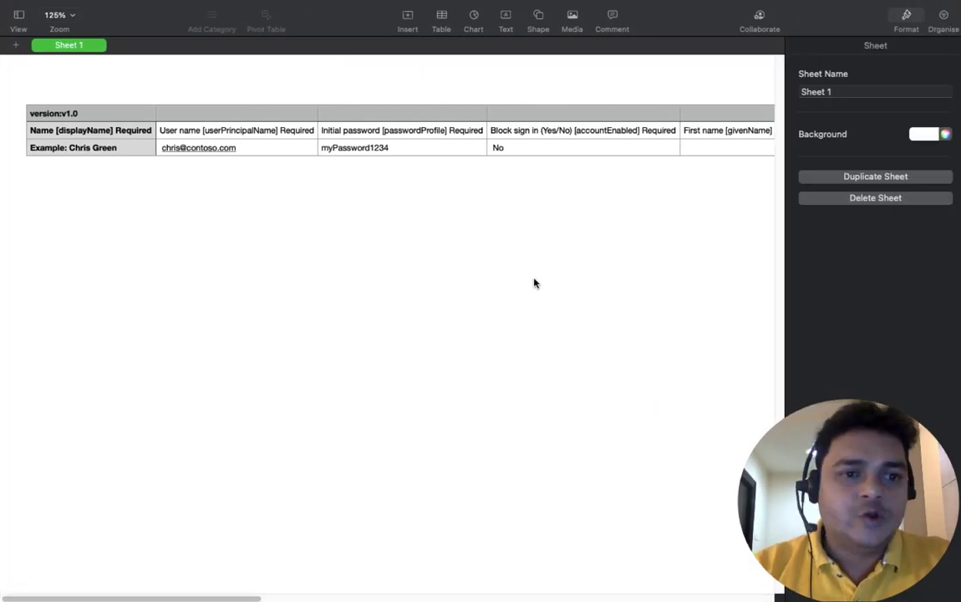
Step: Add three empty rows below the example row in the template table
{"action": "left_click", "coordinate": [70, 146]}
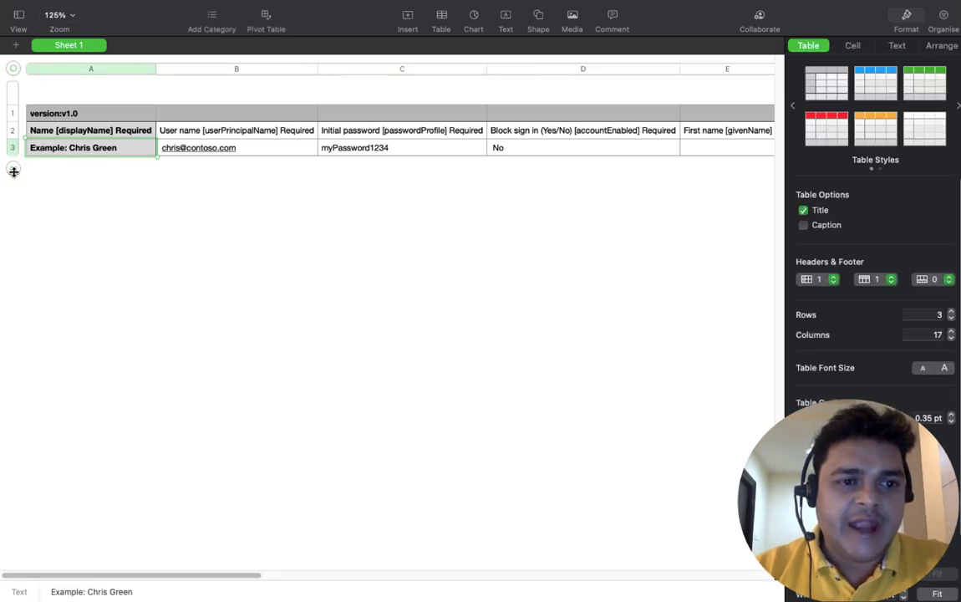
{"action": "left_click", "coordinate": [14, 171]}
{"action": "left_click", "coordinate": [13, 184]}
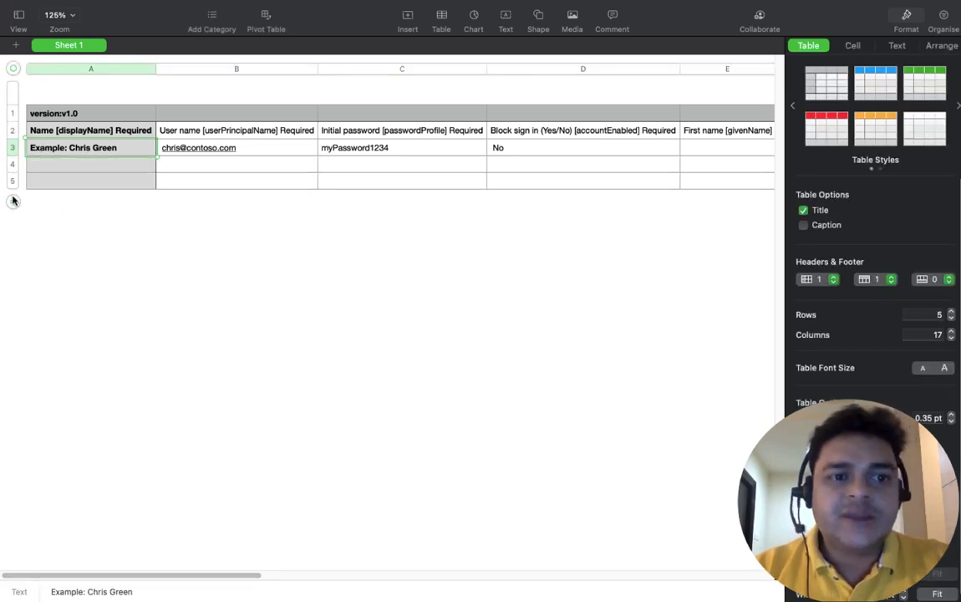
{"action": "left_click", "coordinate": [13, 203]}
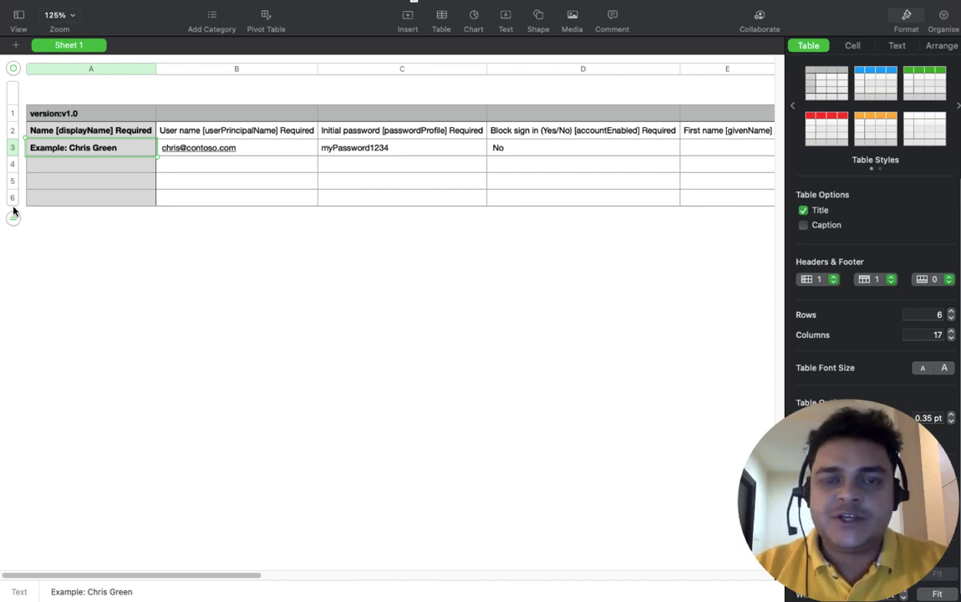
{"action": "left_click", "coordinate": [100, 166]}
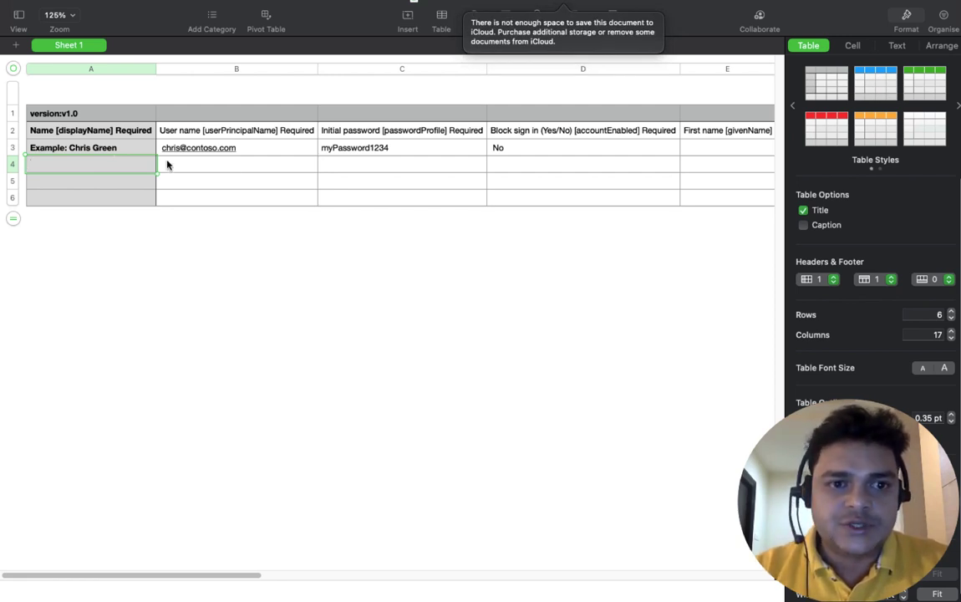
{"action": "left_click", "coordinate": [206, 172]}
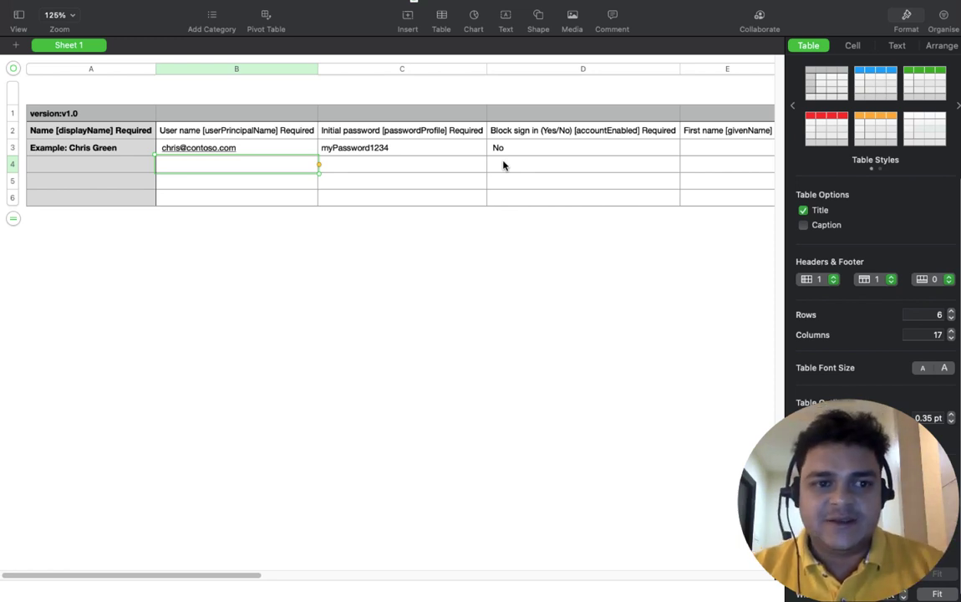
{"action": "left_click", "coordinate": [106, 164]}
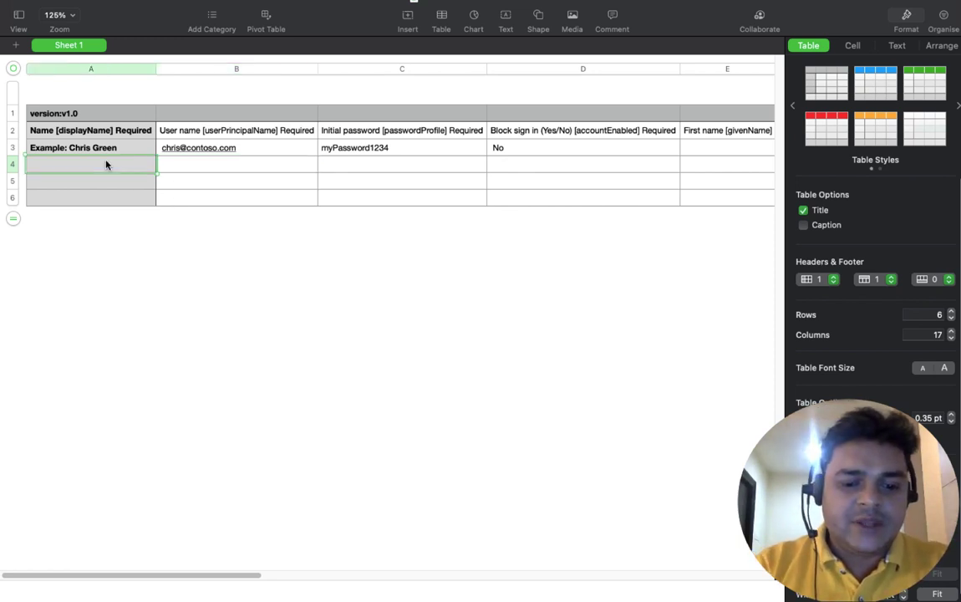
Step: Fill row 4 with test1, its user principal name, an initial password and No
{"action": "type", "text": "test1"}
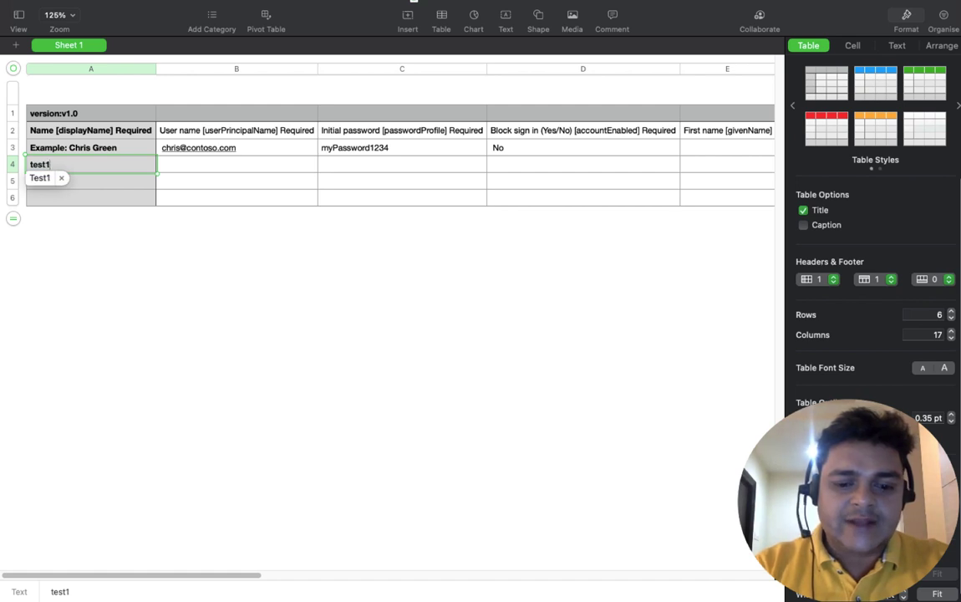
{"action": "key", "text": "Tab"}
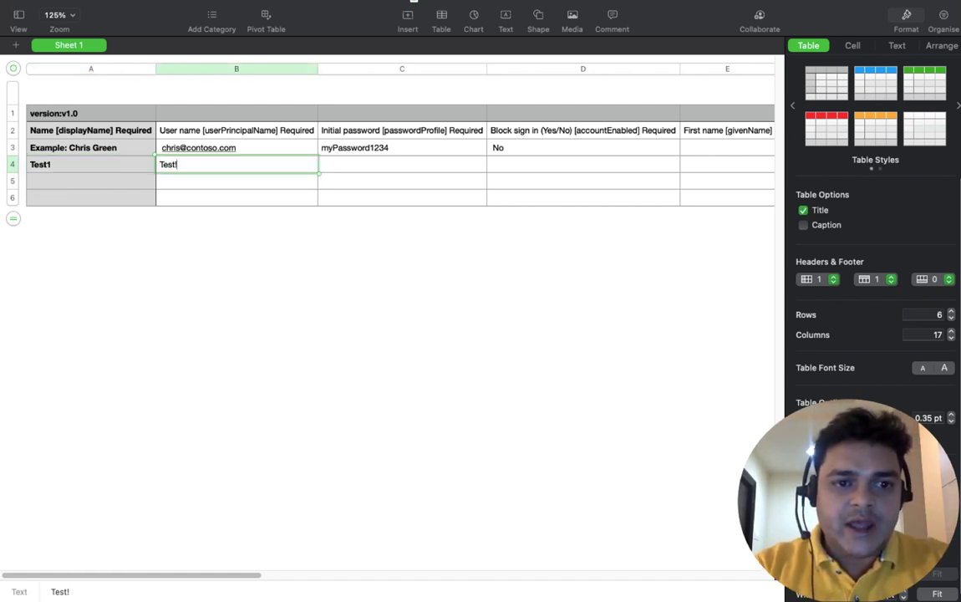
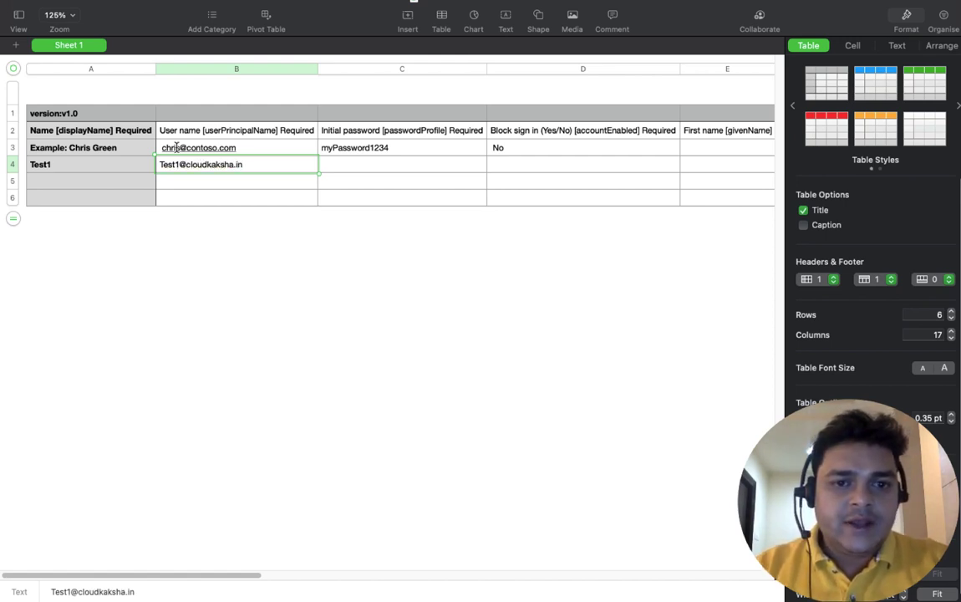
{"action": "left_click", "coordinate": [360, 167]}
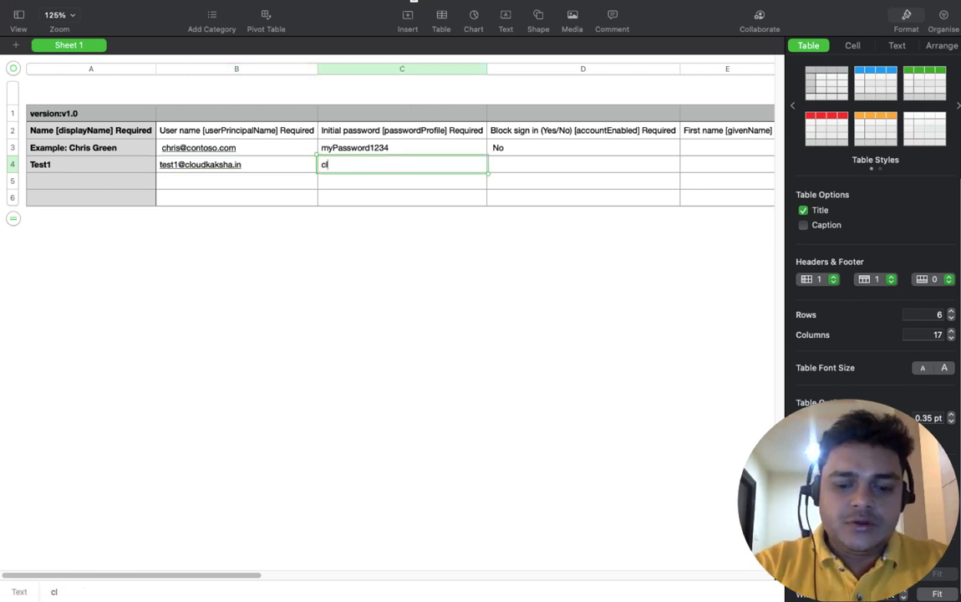
{"action": "key", "text": "Tab"}
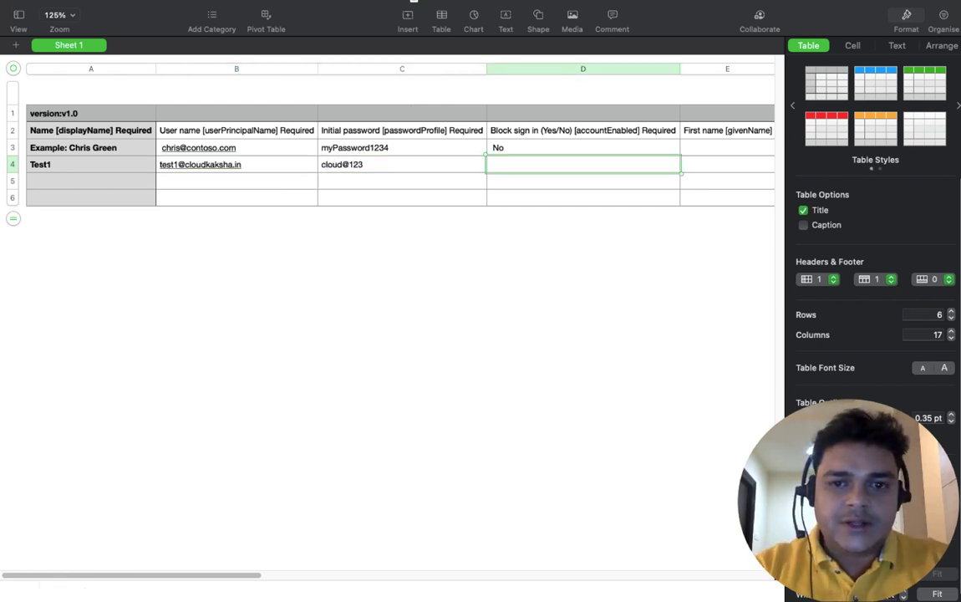
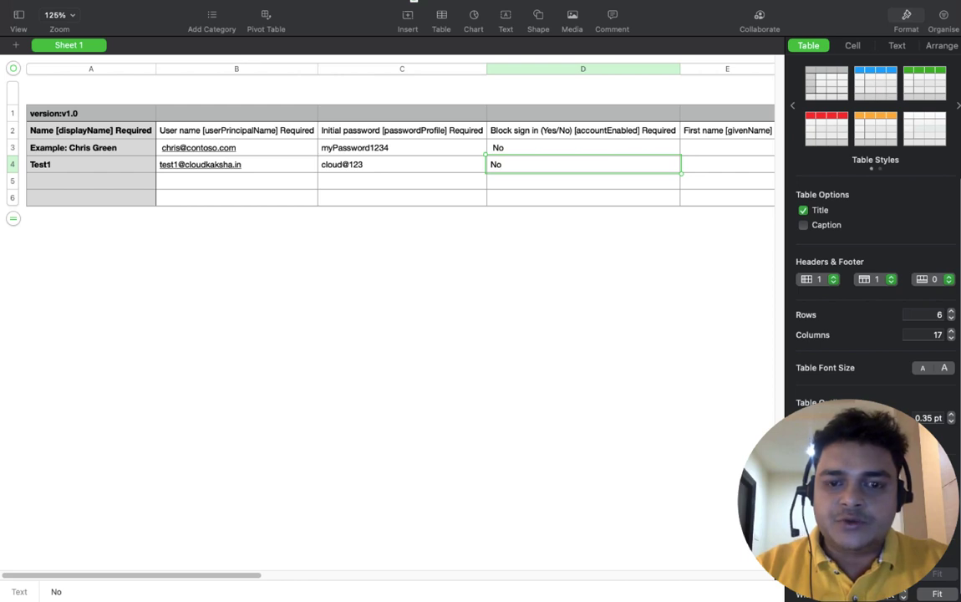
{"action": "key", "text": "Return"}
Step: Fill row 5 with Test2, its user principal name, an initial password and No
{"action": "left_click", "coordinate": [91, 181]}
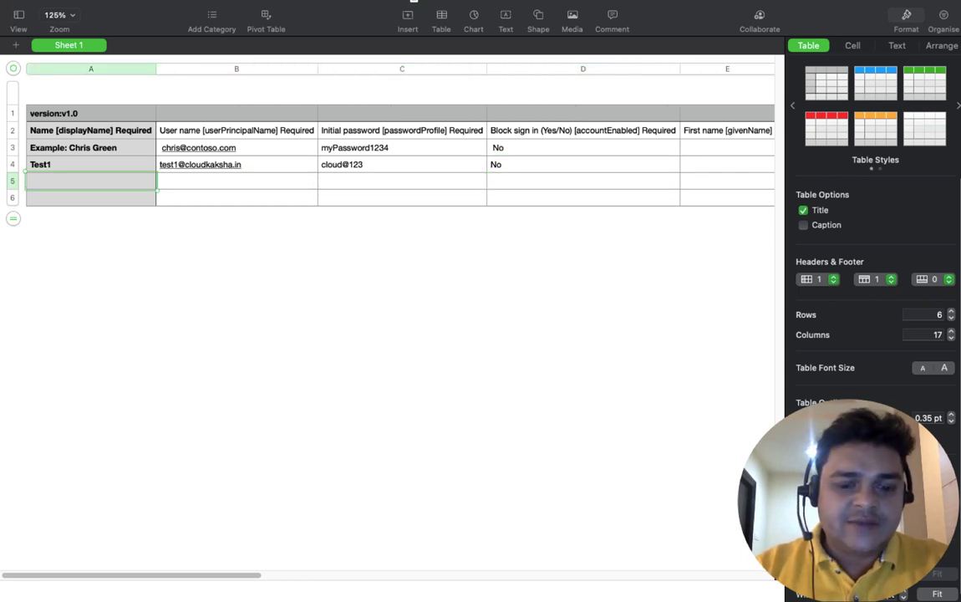
{"action": "type", "text": "Test2"}
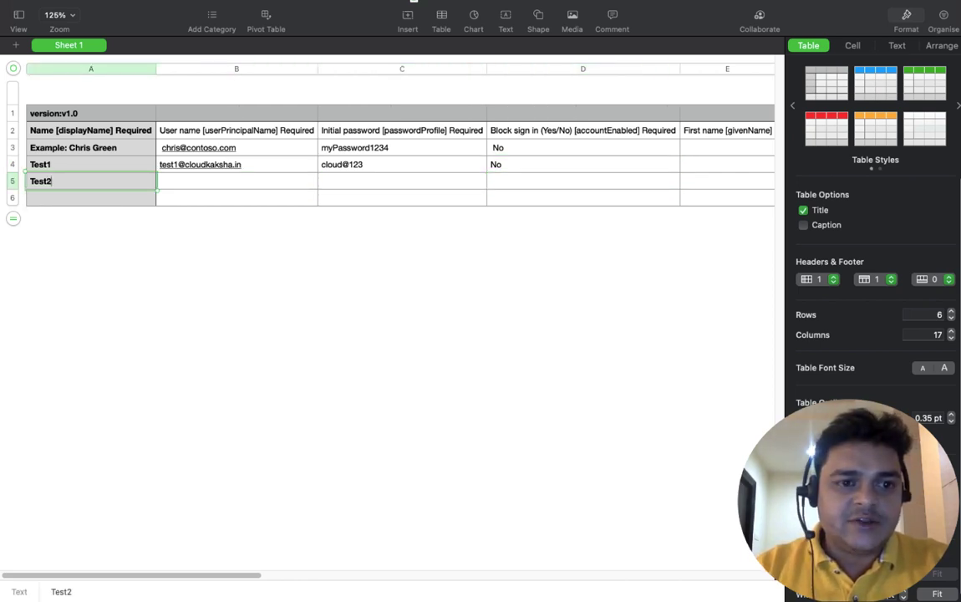
{"action": "key", "text": "Tab"}
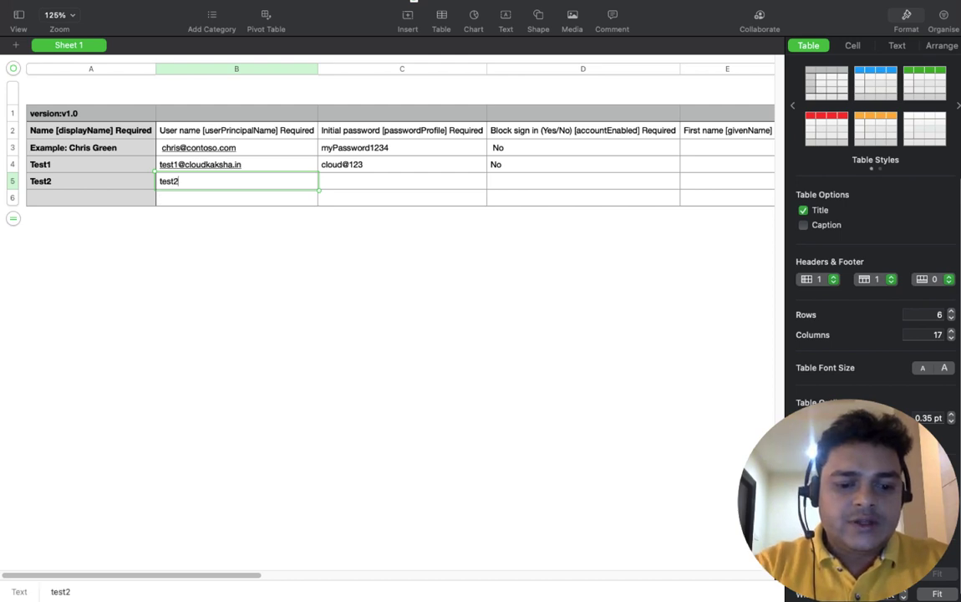
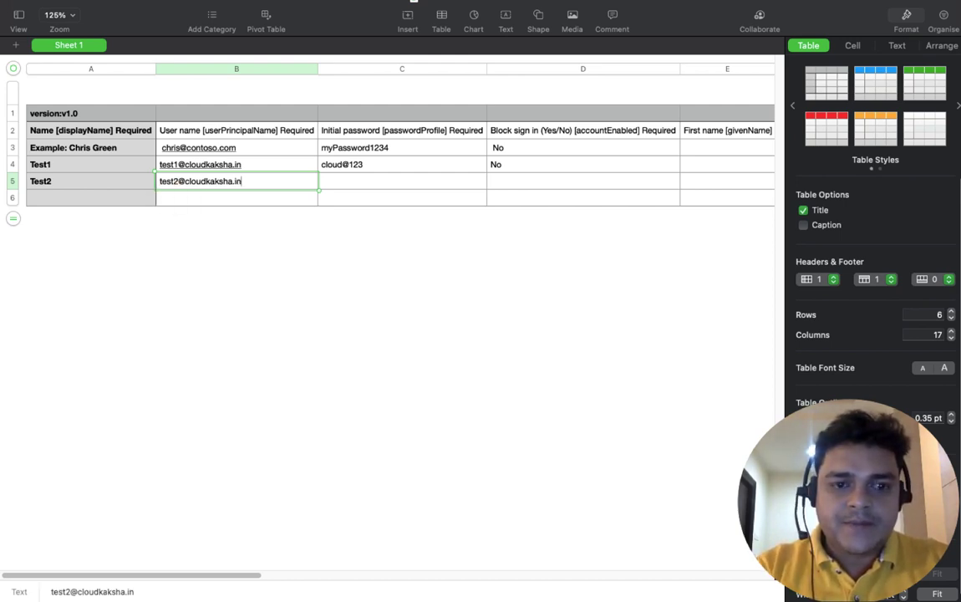
{"action": "key", "text": "Tab"}
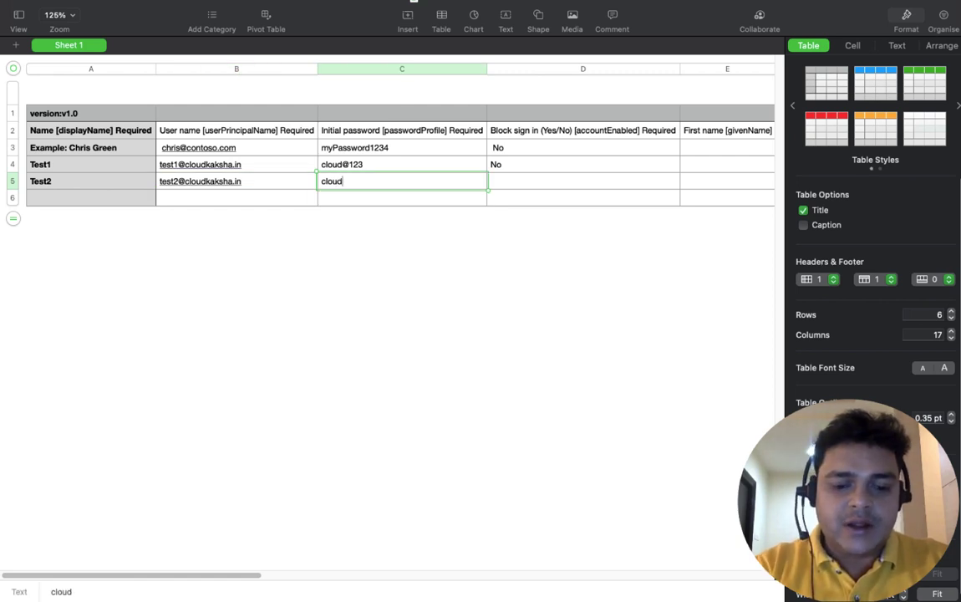
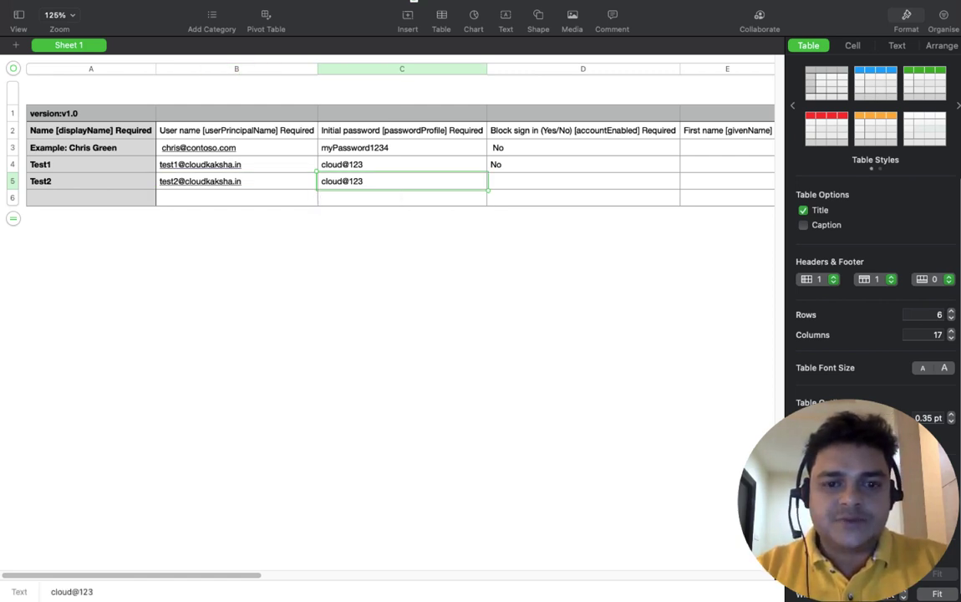
{"action": "key", "text": "Tab"}
{"action": "type", "text": "No"}
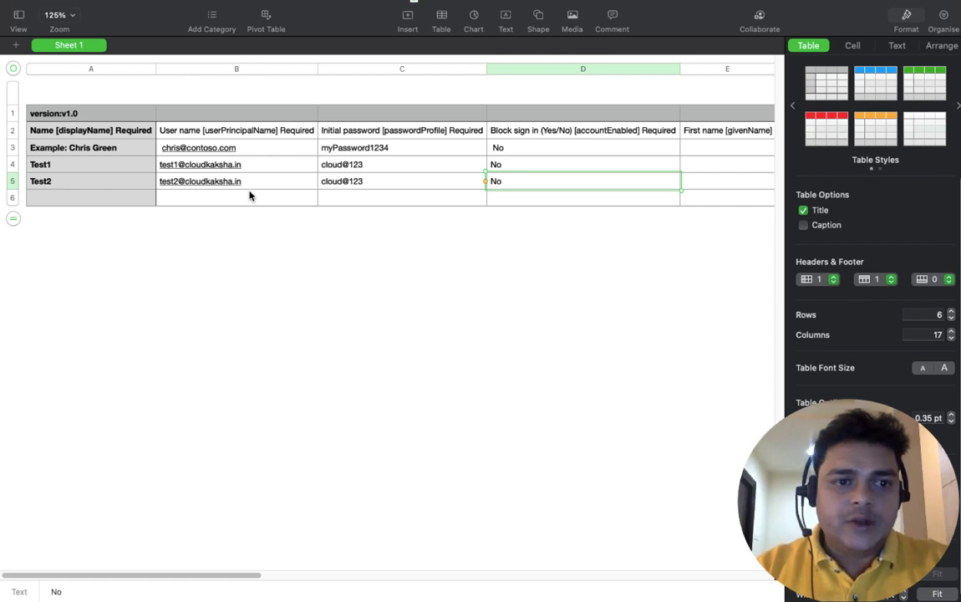
Step: Fill row 6 with Test3, its user principal name, an initial password and No
{"action": "left_click", "coordinate": [100, 199]}
{"action": "type", "text": "te"}
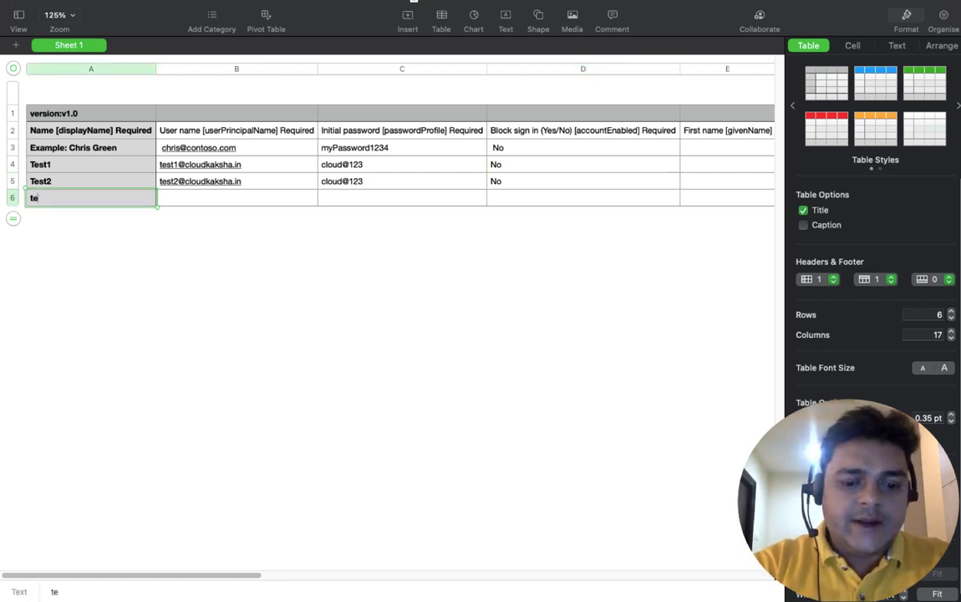
{"action": "type", "text": "st"}
{"action": "key", "text": "Tab"}
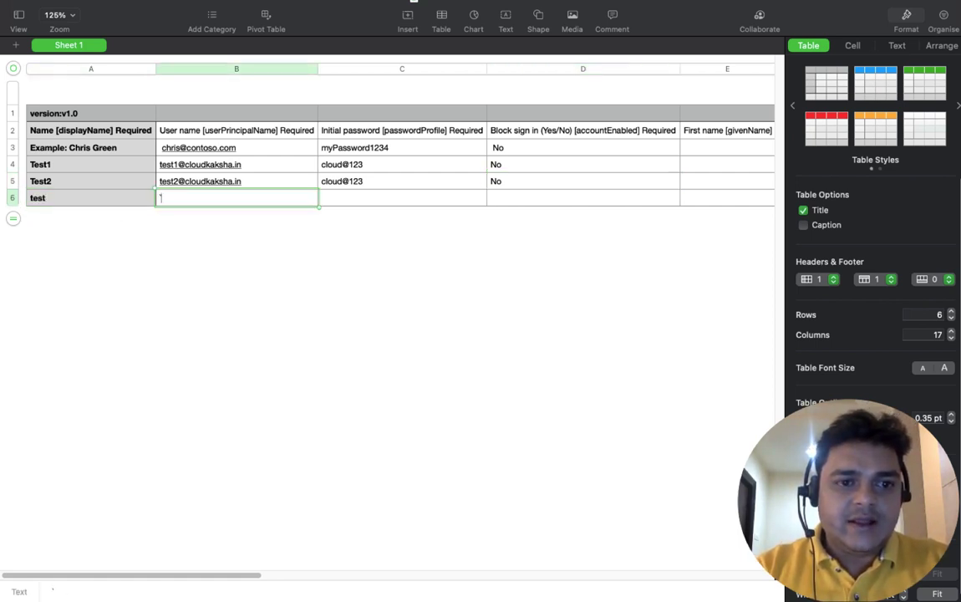
{"action": "left_click", "coordinate": [53, 197]}
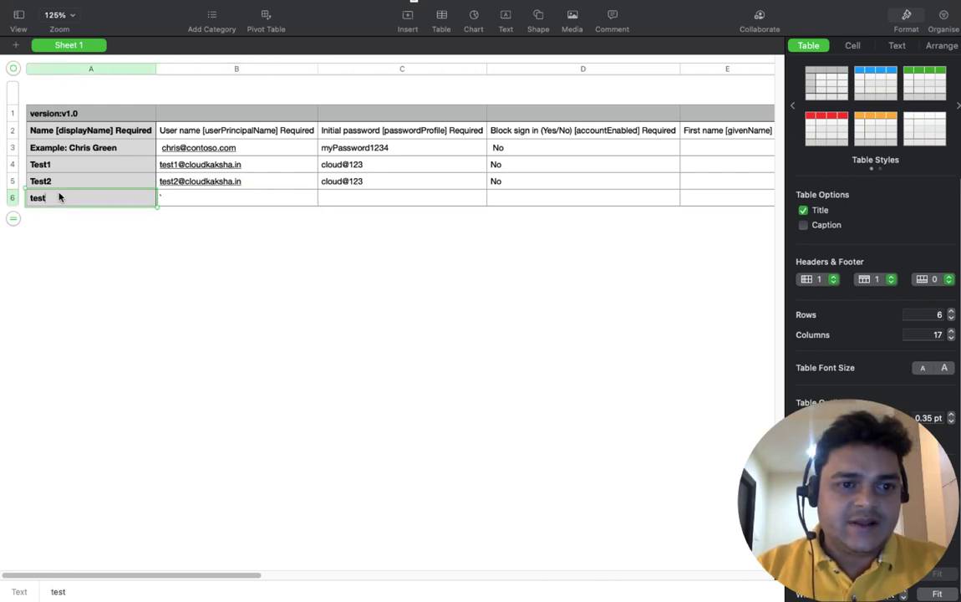
{"action": "type", "text": "3"}
{"action": "key", "text": "Tab"}
{"action": "type", "text": "'"}
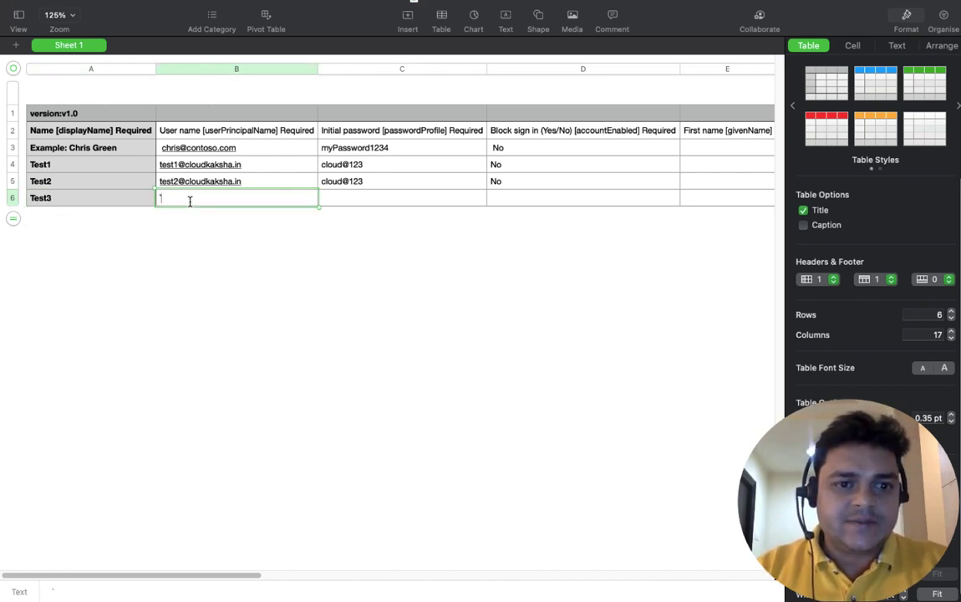
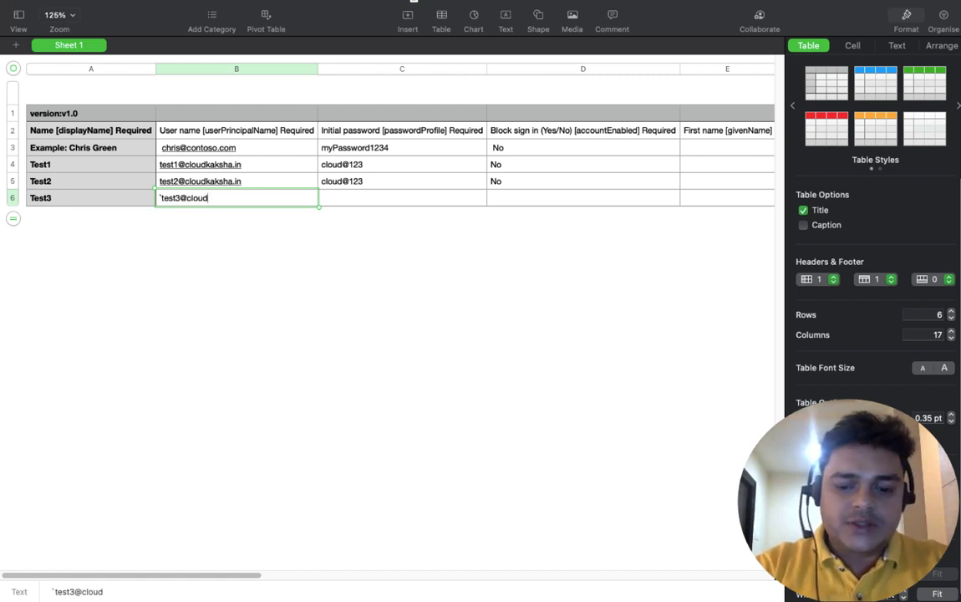
{"action": "key", "text": "Tab"}
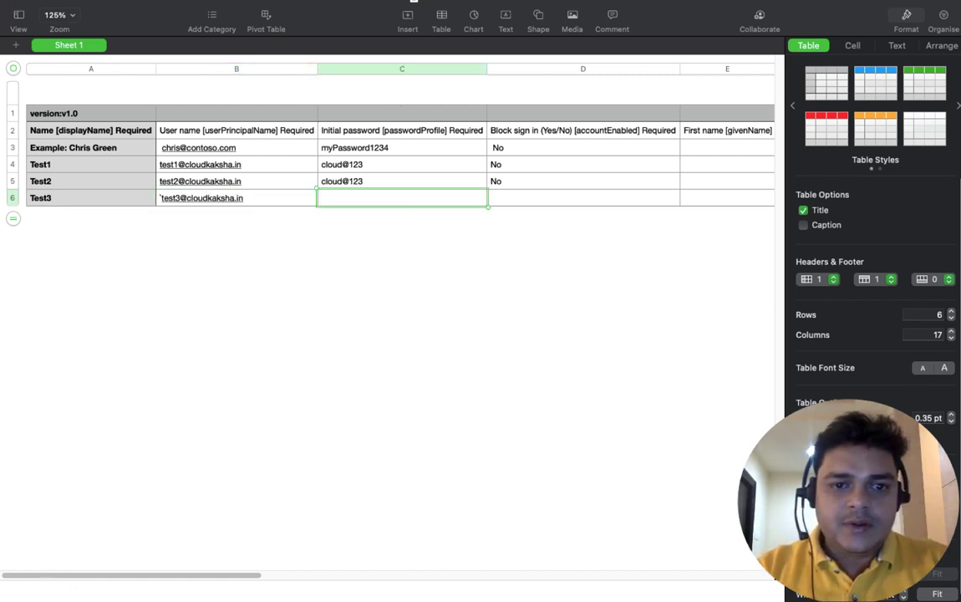
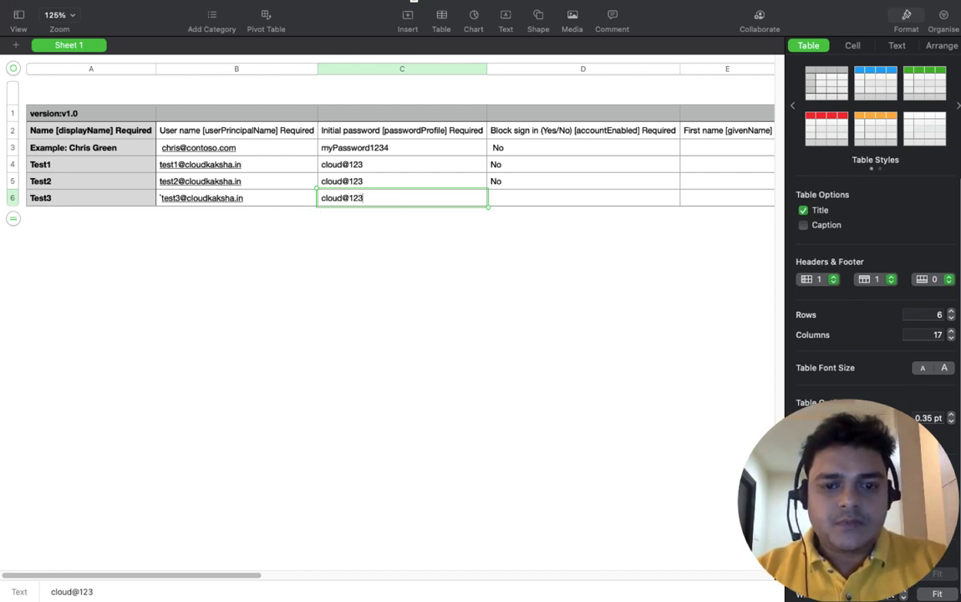
{"action": "key", "text": "Tab"}
{"action": "type", "text": "No"}
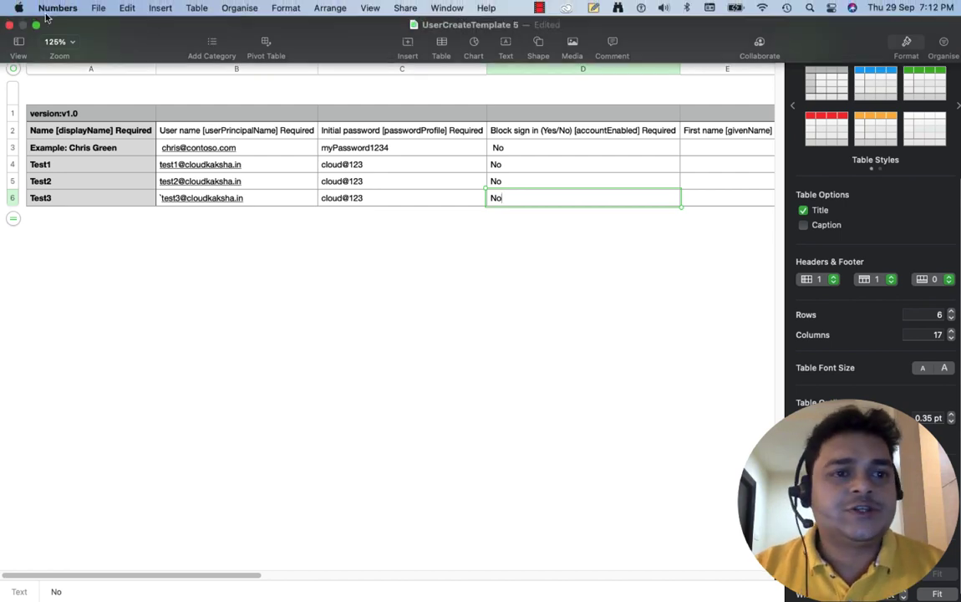
Step: Export the Numbers sheet as a CSV file named bulkADusers on the Desktop
{"action": "left_click", "coordinate": [98, 8]}
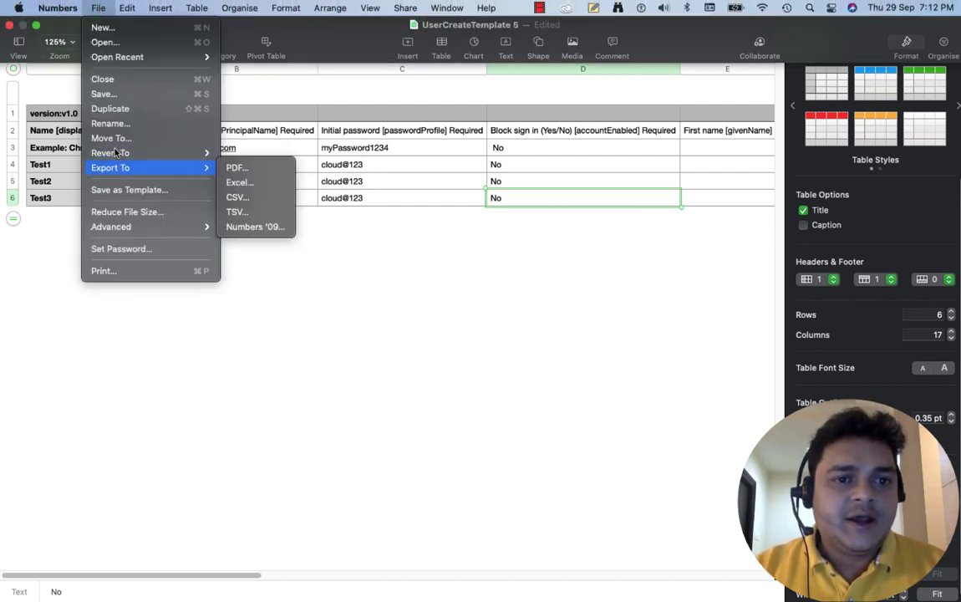
{"action": "mouse_move", "coordinate": [200, 168]}
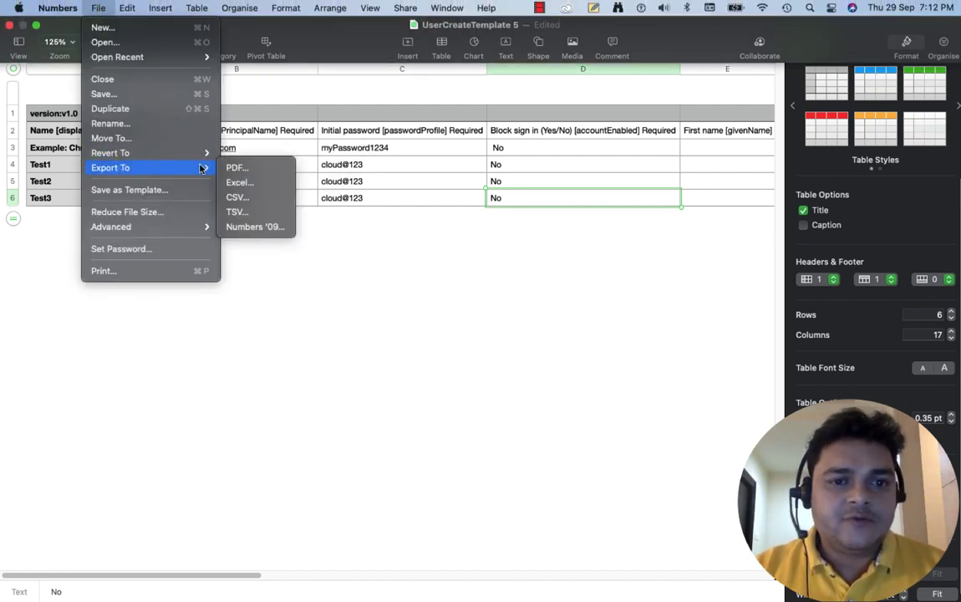
{"action": "left_click", "coordinate": [239, 195]}
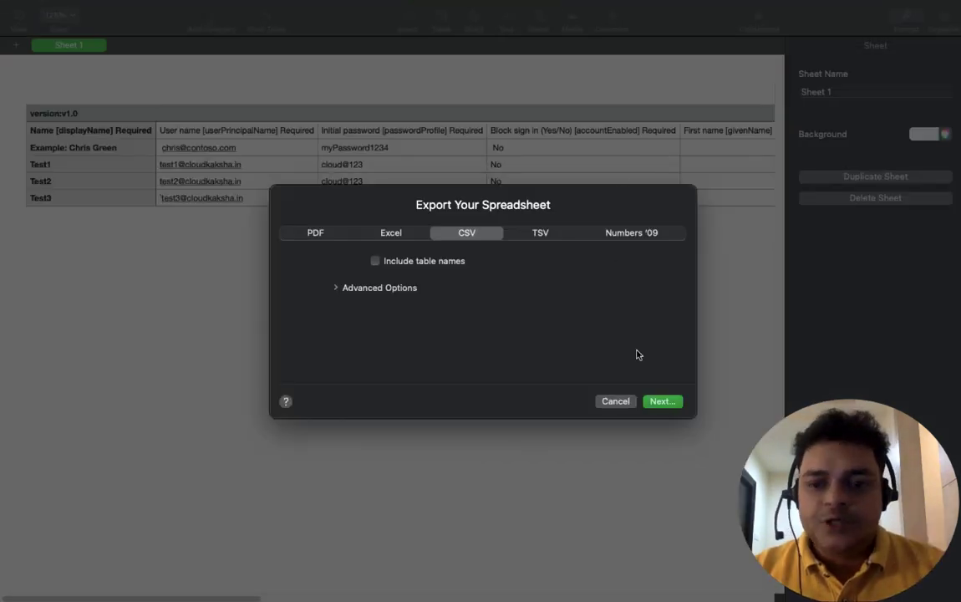
{"action": "left_click", "coordinate": [661, 401]}
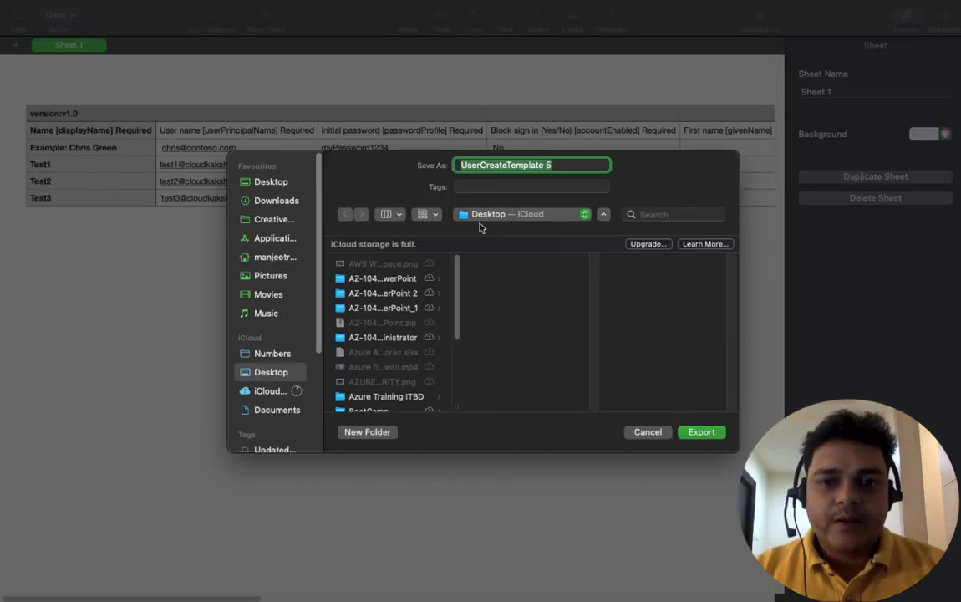
{"action": "type", "text": "bulk"}
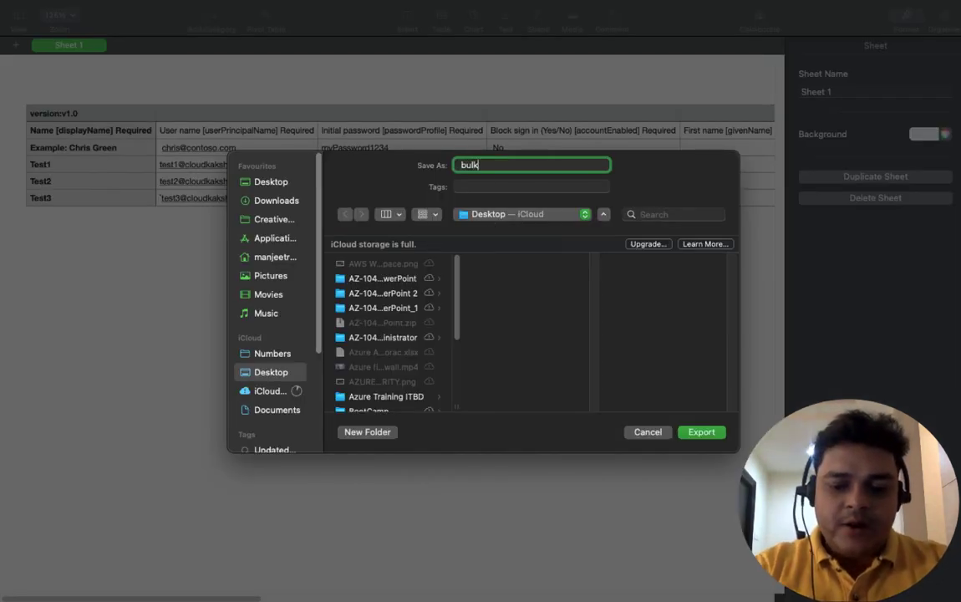
{"action": "type", "text": "ADusers"}
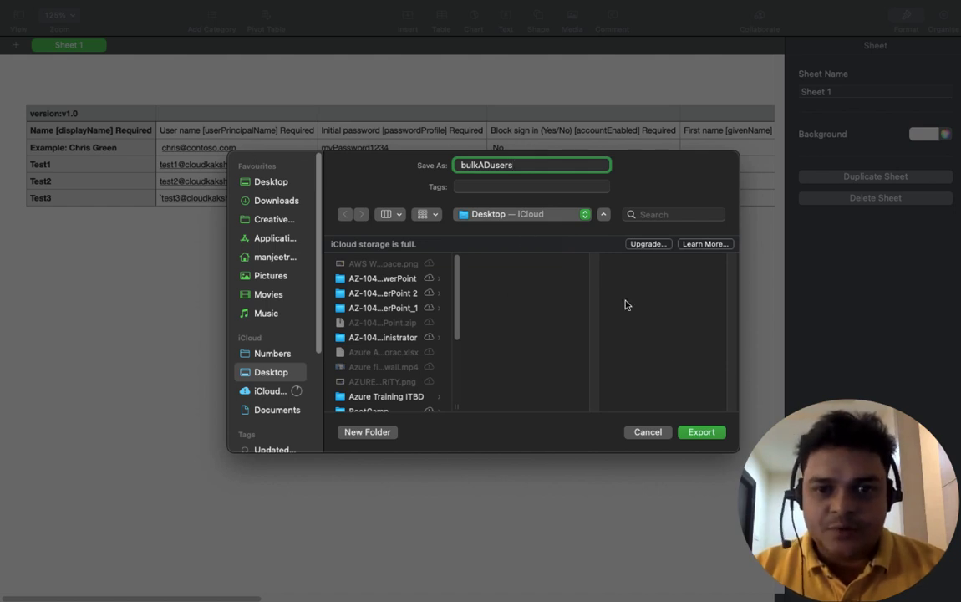
{"action": "left_click", "coordinate": [702, 430]}
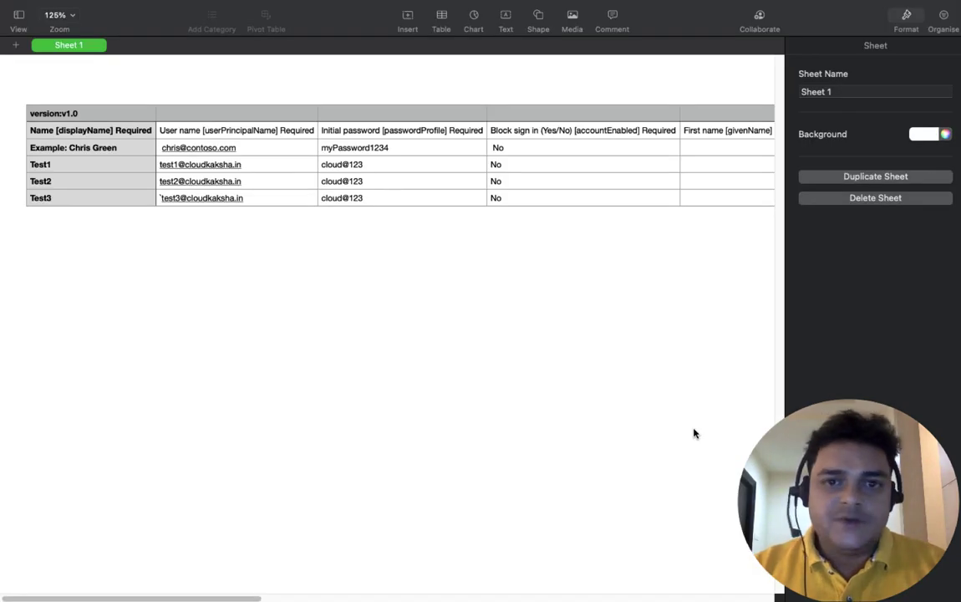
{"action": "key", "text": "super+Tab"}
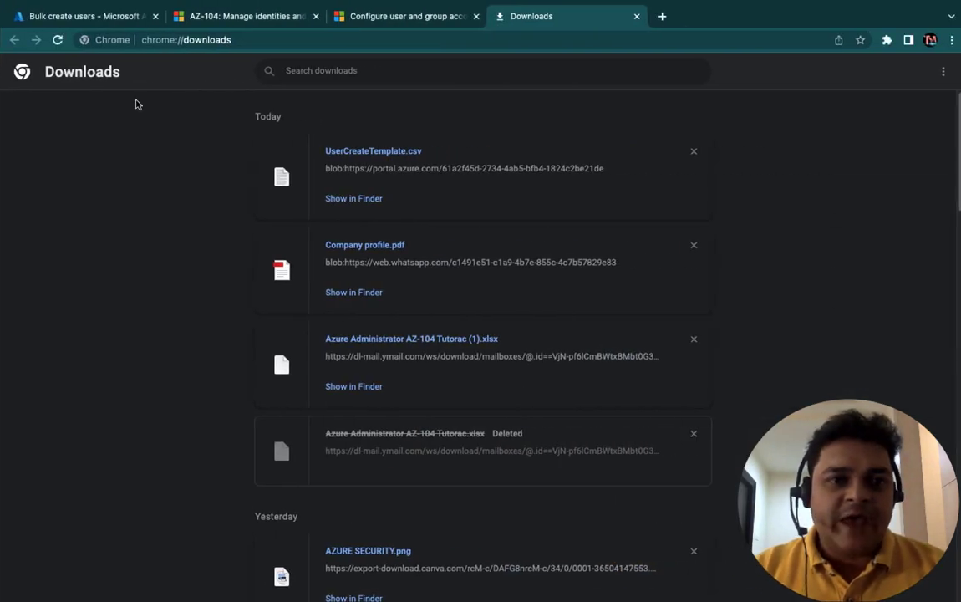
Step: Upload bulkADusers.csv from the Desktop into the Bulk create users pane
{"action": "left_click", "coordinate": [92, 17]}
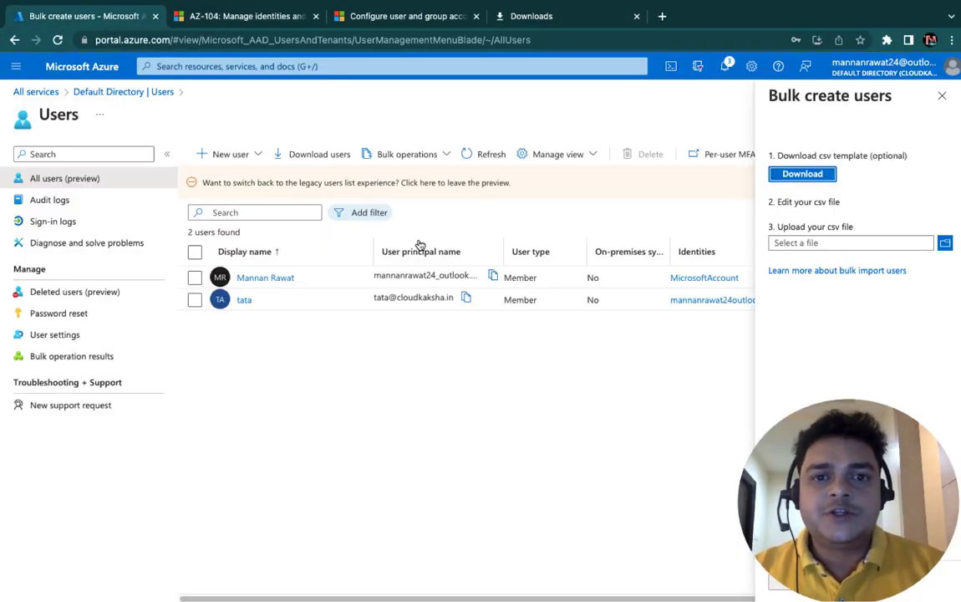
{"action": "left_click", "coordinate": [947, 244]}
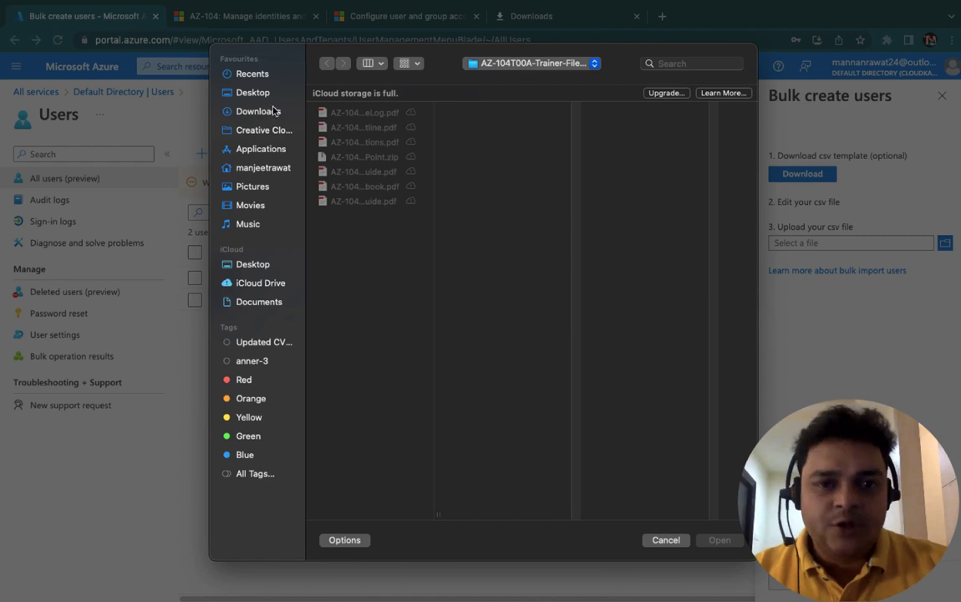
{"action": "left_click", "coordinate": [251, 92]}
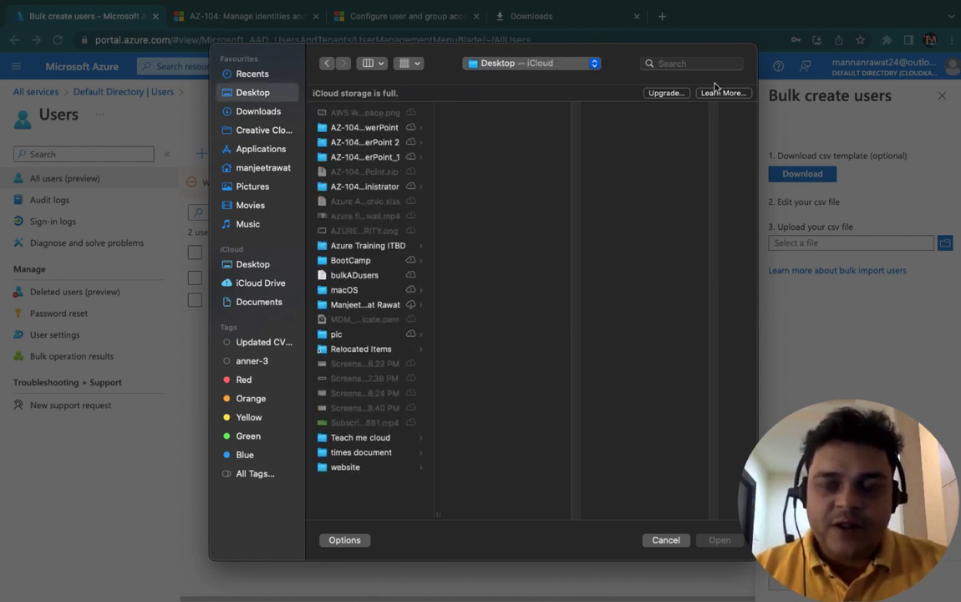
{"action": "left_click", "coordinate": [683, 63]}
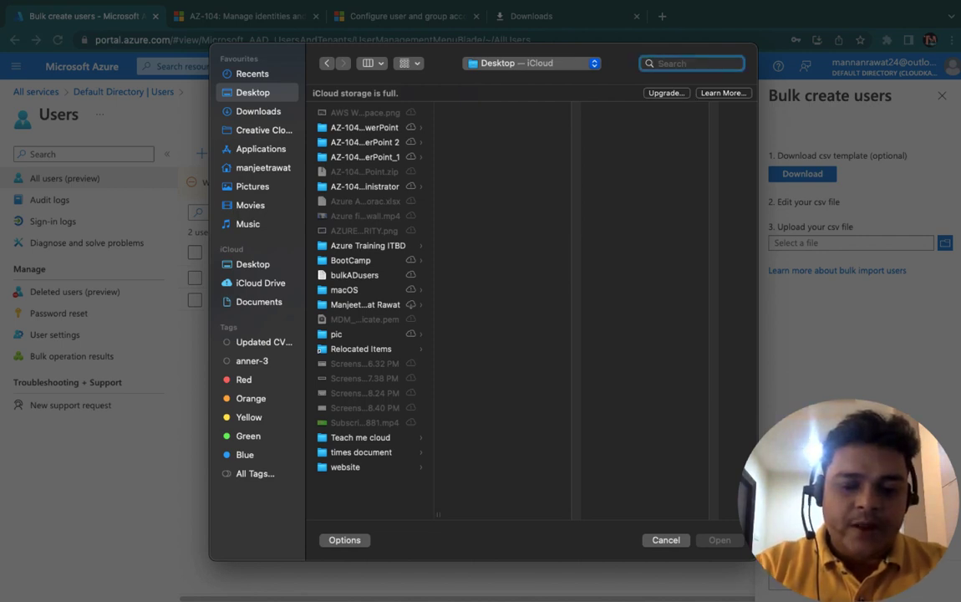
{"action": "type", "text": "bulkADusers"}
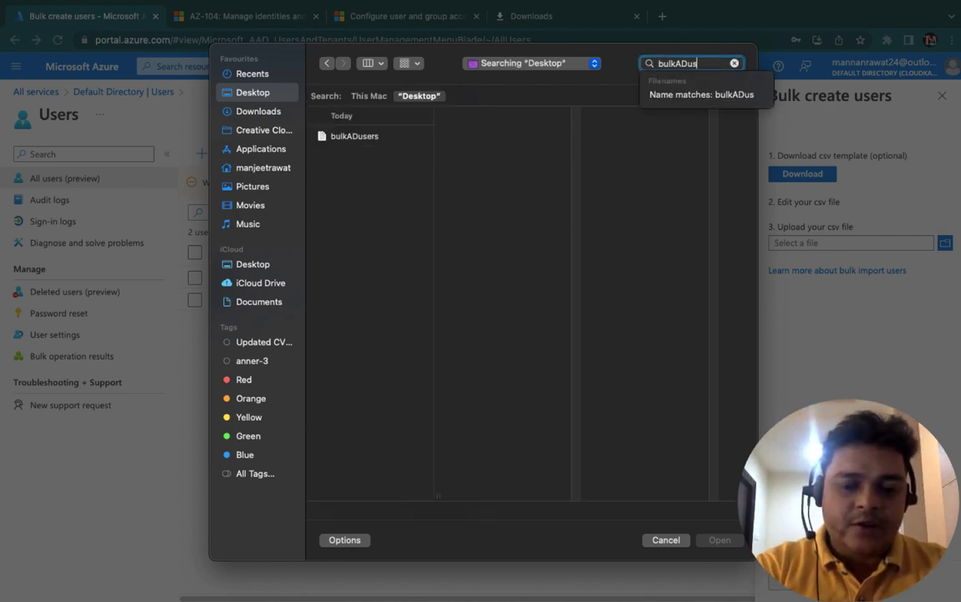
{"action": "left_click", "coordinate": [360, 143]}
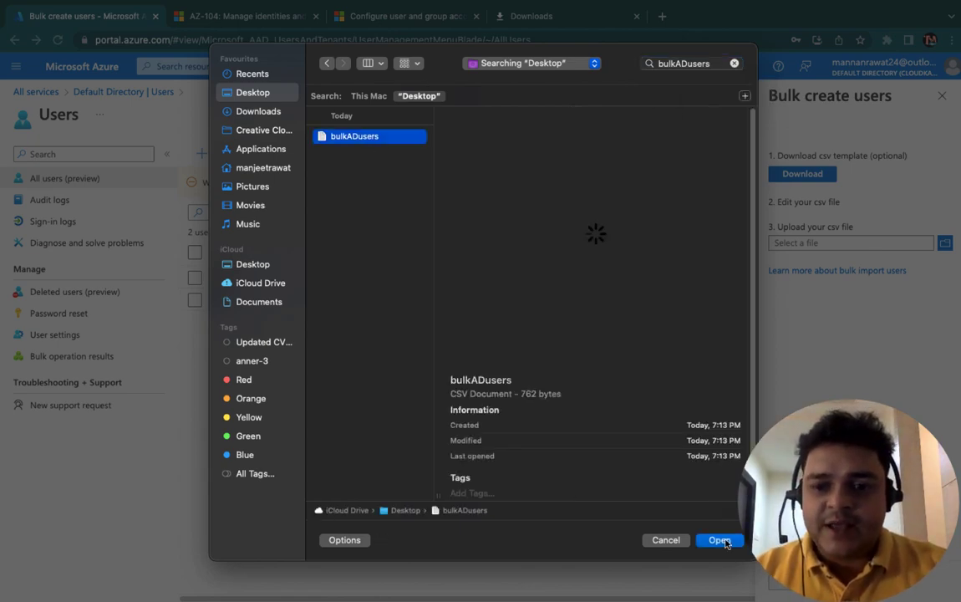
{"action": "left_click", "coordinate": [720, 540]}
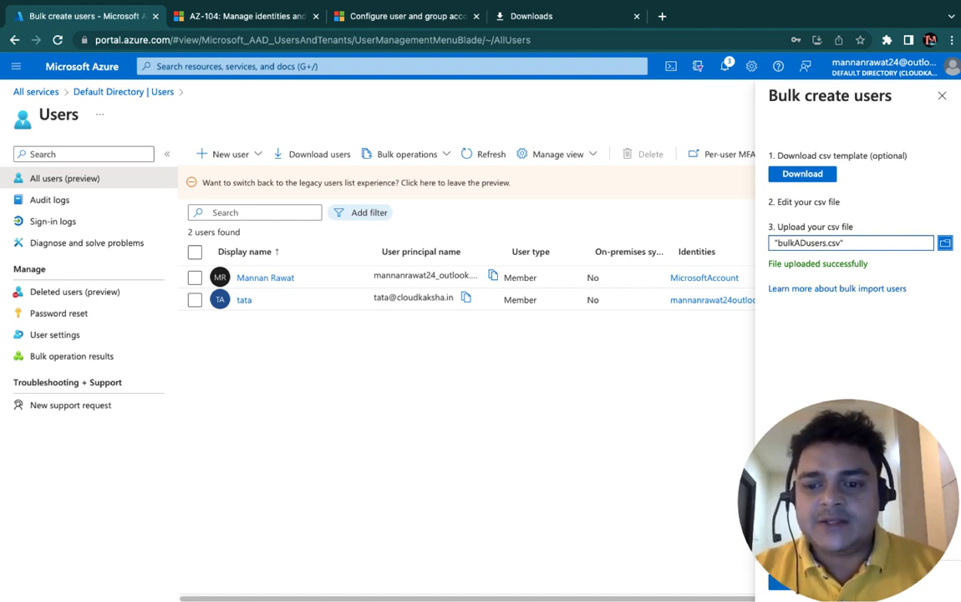
Step: Submit the bulk creation, dismiss the result showing 1 of 3 failed, and close the panel
{"action": "left_click", "coordinate": [781, 582]}
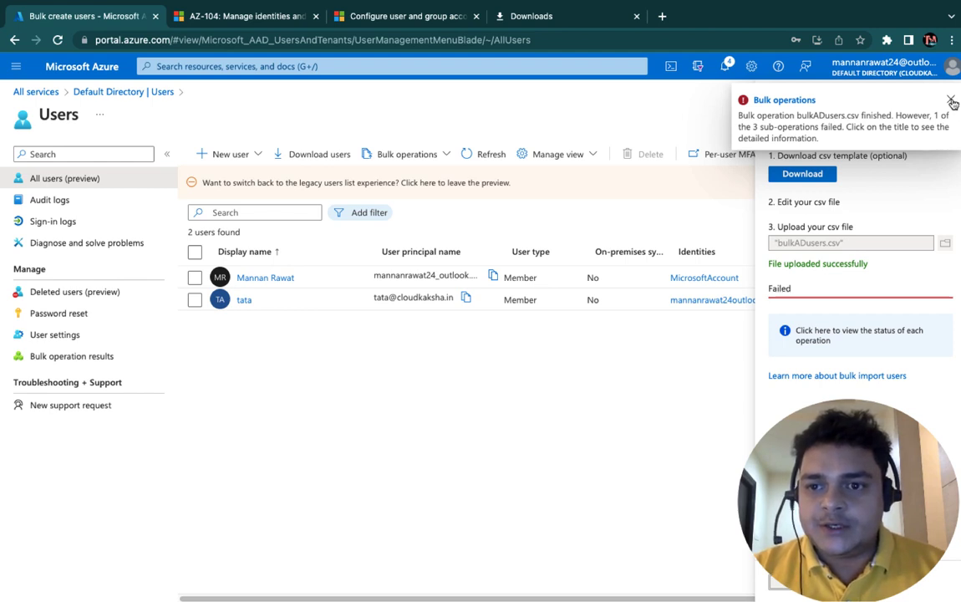
{"action": "left_click", "coordinate": [950, 98]}
{"action": "left_click", "coordinate": [941, 96]}
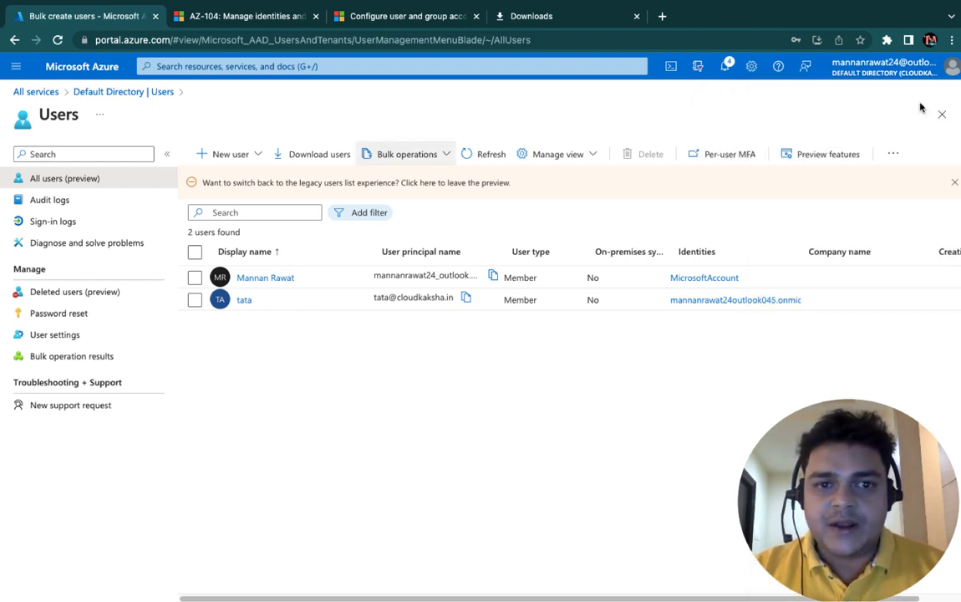
Step: Refresh the Users list so Test1 and Test2 appear, then return to Numbers
{"action": "left_click", "coordinate": [483, 157]}
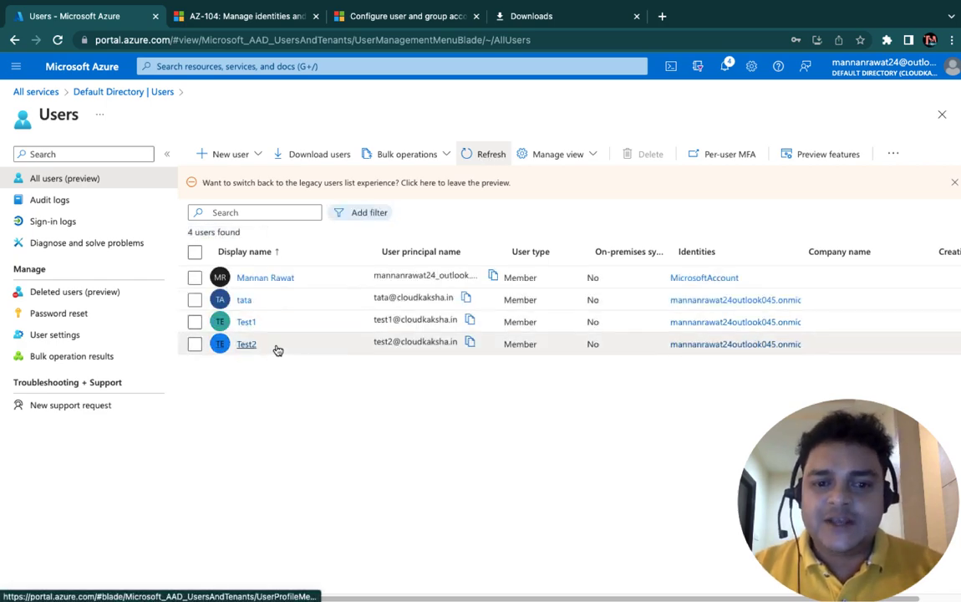
{"action": "key", "text": "ctrl+Left"}
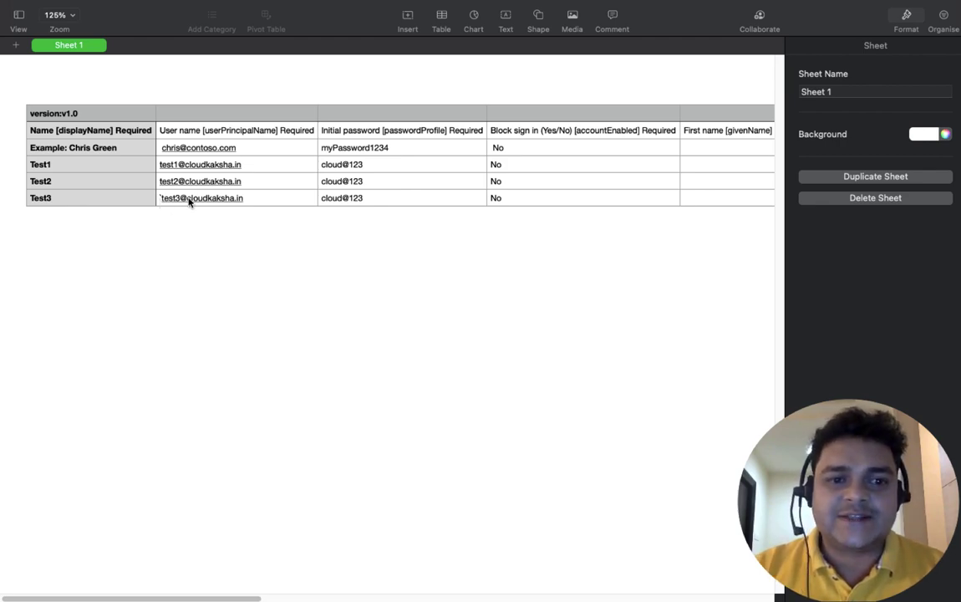
Step: Inspect Test3's user name cell with the stray backtick, then return to the Azure users page
{"action": "left_click", "coordinate": [190, 203]}
{"action": "key", "text": "ctrl+Right"}
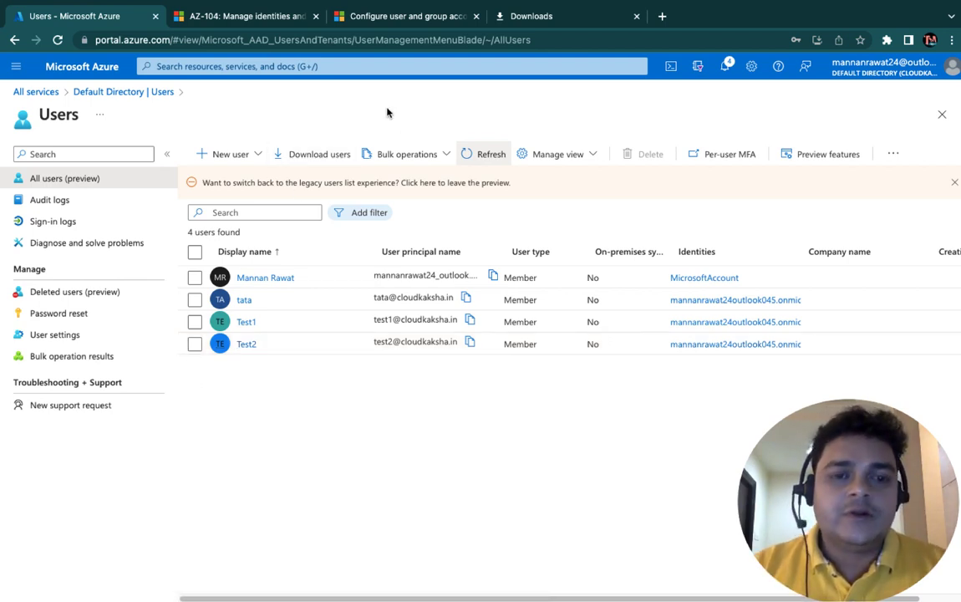
{"action": "left_click", "coordinate": [357, 10]}
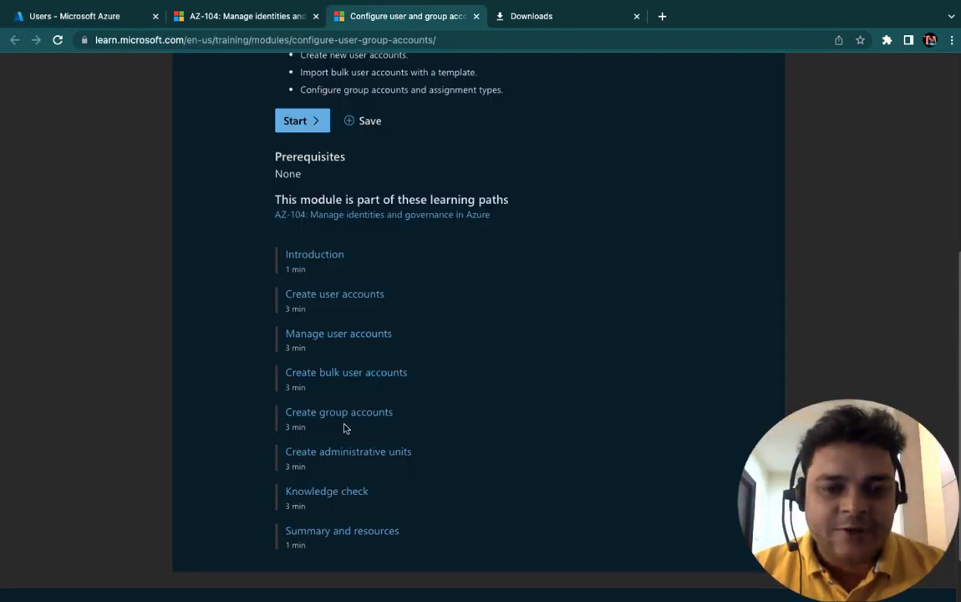
{"action": "left_click", "coordinate": [255, 16]}
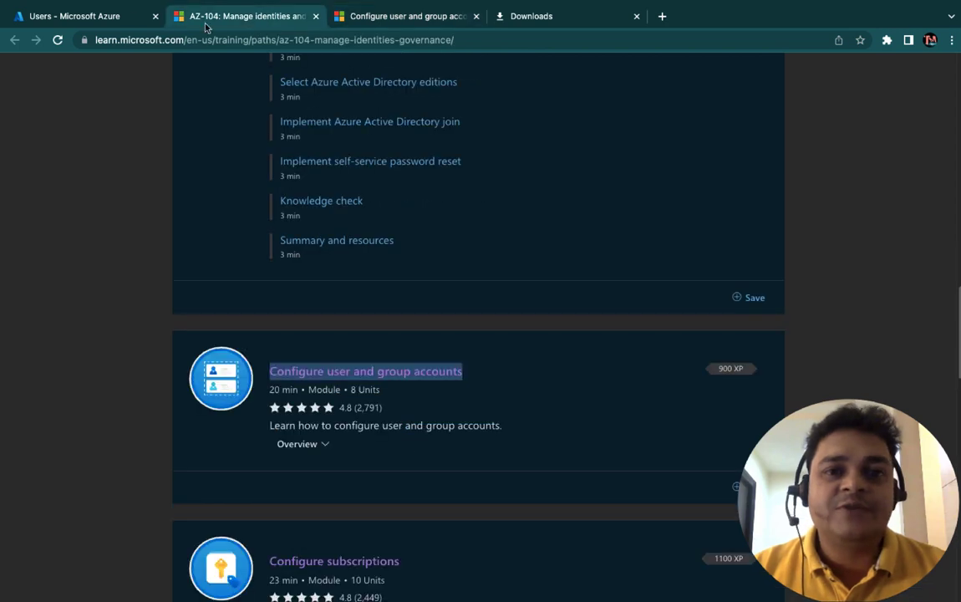
{"action": "left_click", "coordinate": [109, 16]}
Step: Handwrite 'P2-AD-Lice' in green ink on a blank area of the OneNote page
{"action": "key", "text": "ctrl+Right"}
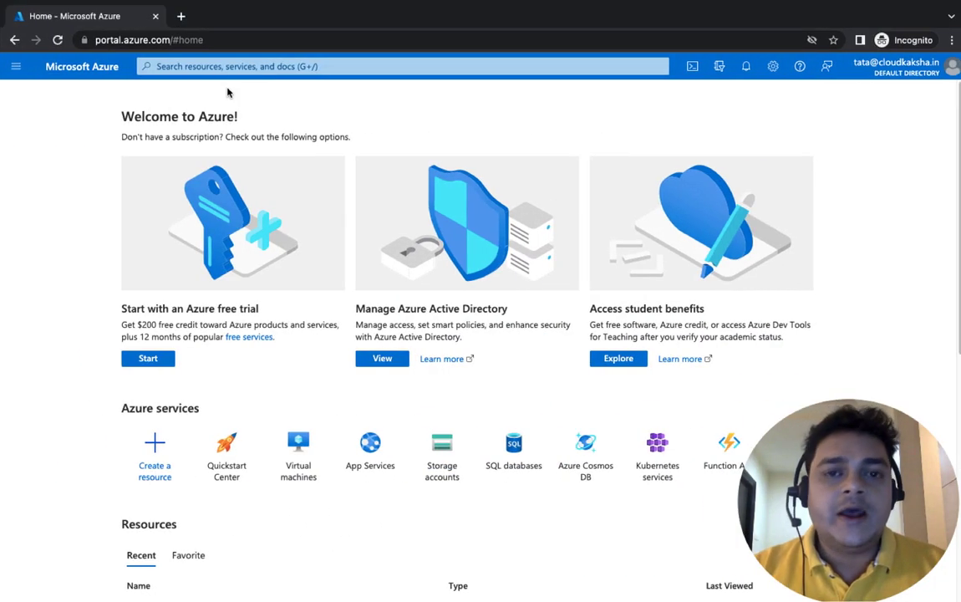
{"action": "key", "text": "ctrl+Right"}
{"action": "scroll", "coordinate": [429, 295], "scroll_direction": "down", "scroll_amount": 5}
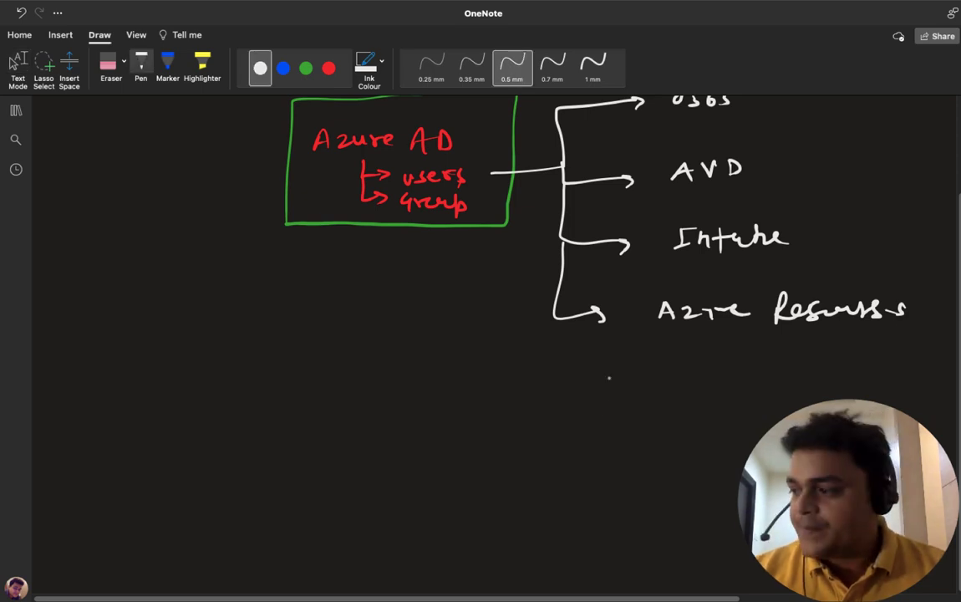
{"action": "scroll", "coordinate": [539, 434], "scroll_direction": "down", "scroll_amount": 5}
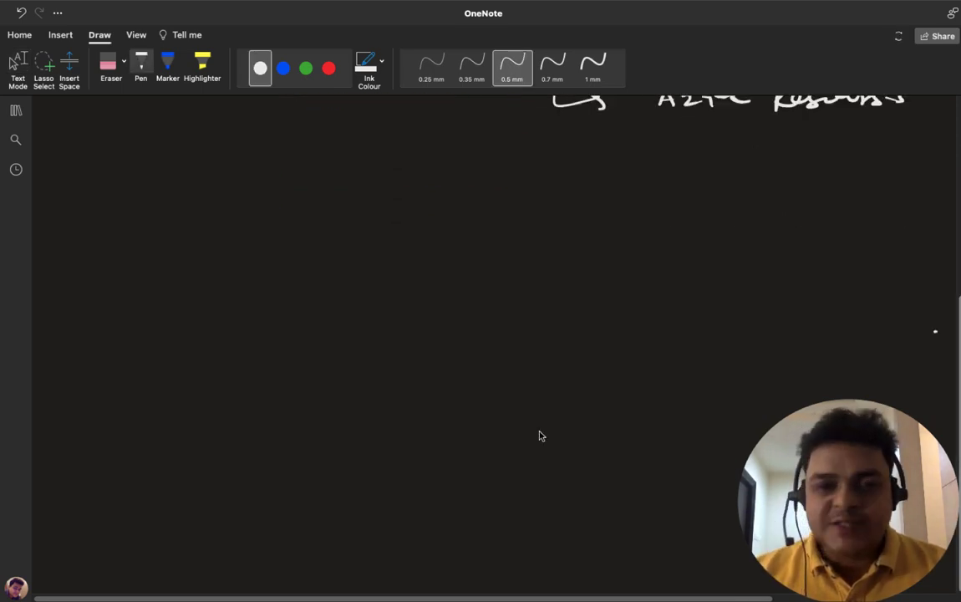
{"action": "left_click", "coordinate": [306, 68]}
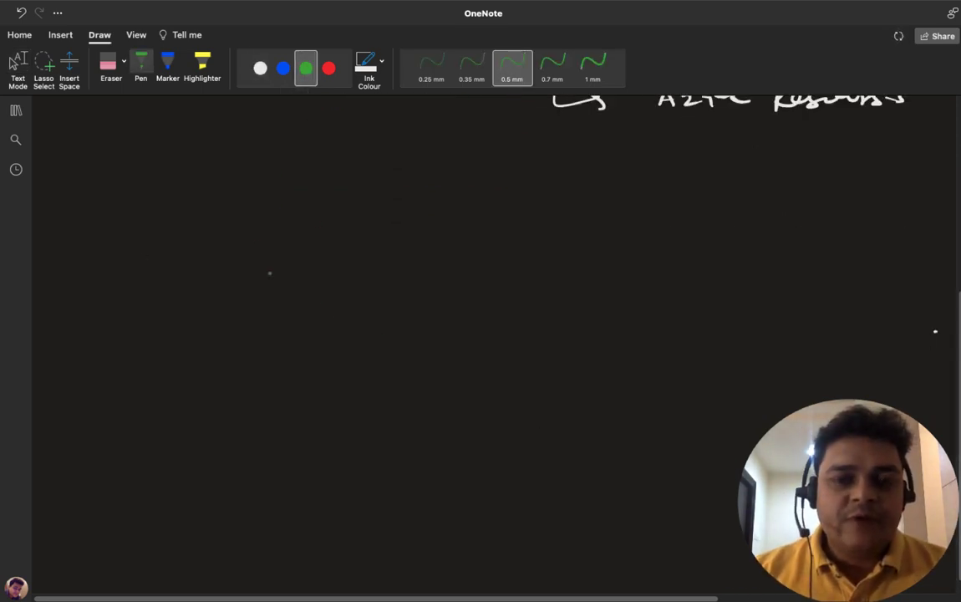
{"action": "mouse_move", "coordinate": [251, 242]}
{"action": "left_mouse_down"}
{"action": "mouse_move", "coordinate": [247, 264]}
{"action": "mouse_move", "coordinate": [249, 255]}
{"action": "mouse_move", "coordinate": [274, 259]}
{"action": "mouse_move", "coordinate": [311, 242]}
{"action": "mouse_move", "coordinate": [318, 261]}
{"action": "left_mouse_up"}
{"action": "left_click", "coordinate": [285, 251]}
{"action": "left_click", "coordinate": [330, 251]}
{"action": "left_click_drag", "start_coordinate": [305, 252], "coordinate": [442, 259]}
{"action": "left_click", "coordinate": [399, 249]}
{"action": "left_click", "coordinate": [400, 257]}
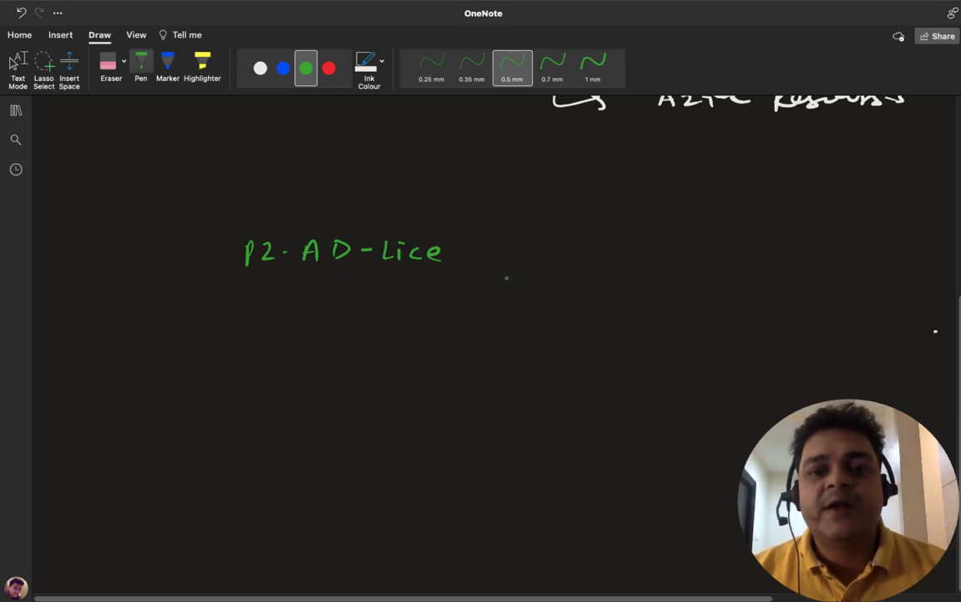
{"action": "key", "text": "Escape"}
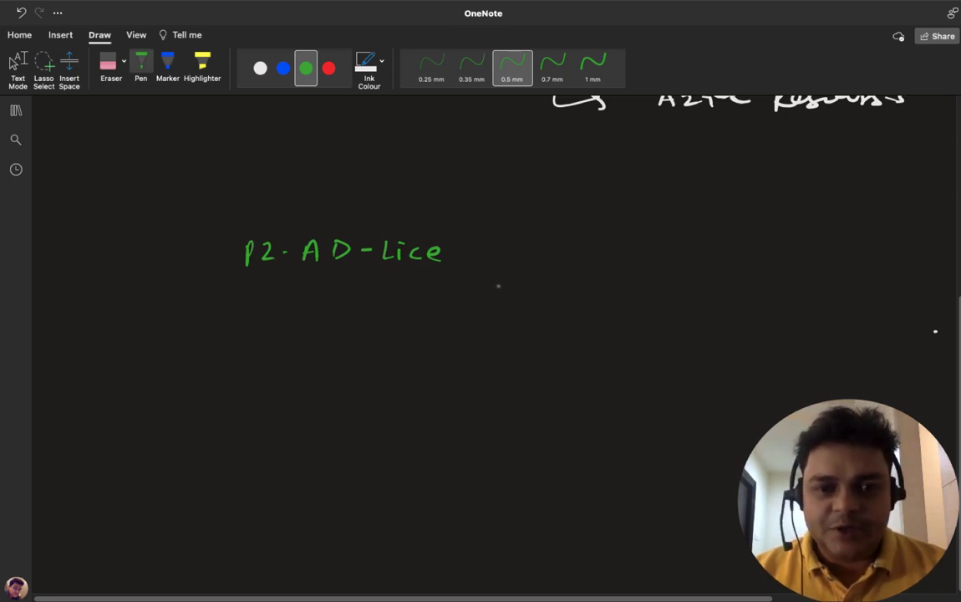
Step: Box the licence text and draw an arrow to '25 users'
{"action": "mouse_move", "coordinate": [237, 273]}
{"action": "left_mouse_down"}
{"action": "mouse_move", "coordinate": [250, 228]}
{"action": "mouse_move", "coordinate": [419, 227]}
{"action": "mouse_move", "coordinate": [414, 282]}
{"action": "mouse_move", "coordinate": [221, 281]}
{"action": "left_mouse_up"}
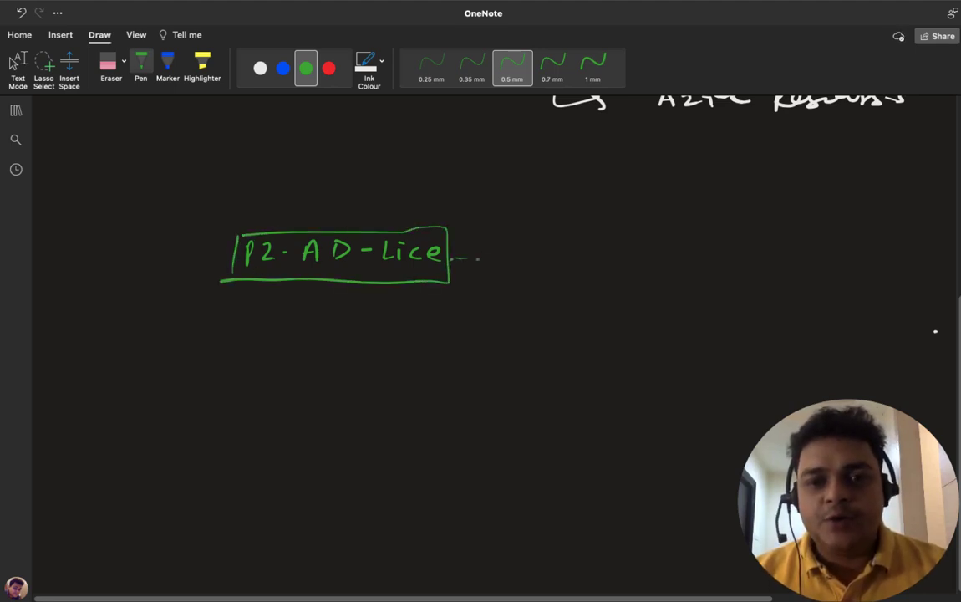
{"action": "left_click_drag", "start_coordinate": [452, 258], "coordinate": [541, 261]}
{"action": "mouse_move", "coordinate": [549, 259]}
{"action": "left_mouse_down"}
{"action": "mouse_move", "coordinate": [553, 249]}
{"action": "mouse_move", "coordinate": [567, 248]}
{"action": "mouse_move", "coordinate": [550, 264]}
{"action": "mouse_move", "coordinate": [586, 247]}
{"action": "mouse_move", "coordinate": [602, 261]}
{"action": "mouse_move", "coordinate": [628, 253]}
{"action": "mouse_move", "coordinate": [650, 260]}
{"action": "left_mouse_up"}
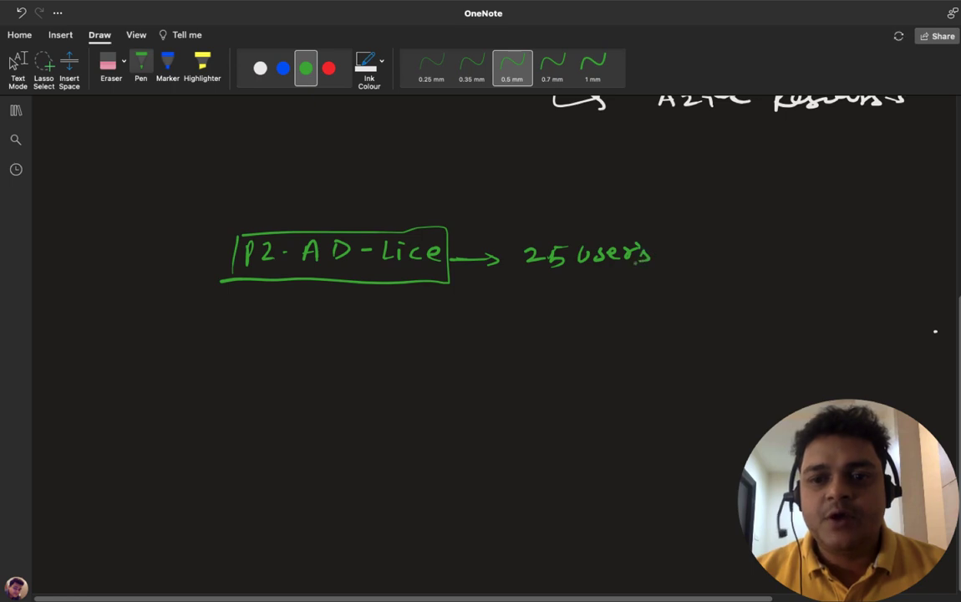
{"action": "key", "text": "Escape"}
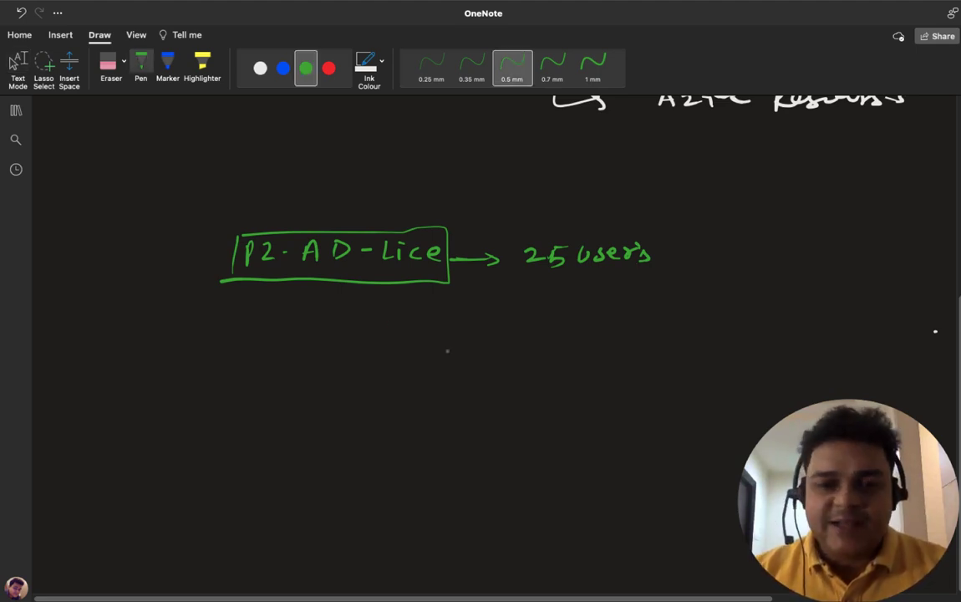
Step: Draw a group box with arrows from '25 users' and the licence box into it
{"action": "mouse_move", "coordinate": [540, 316]}
{"action": "left_mouse_down"}
{"action": "mouse_move", "coordinate": [541, 360]}
{"action": "mouse_move", "coordinate": [607, 362]}
{"action": "mouse_move", "coordinate": [550, 365]}
{"action": "mouse_move", "coordinate": [559, 350]}
{"action": "mouse_move", "coordinate": [595, 342]}
{"action": "left_mouse_up"}
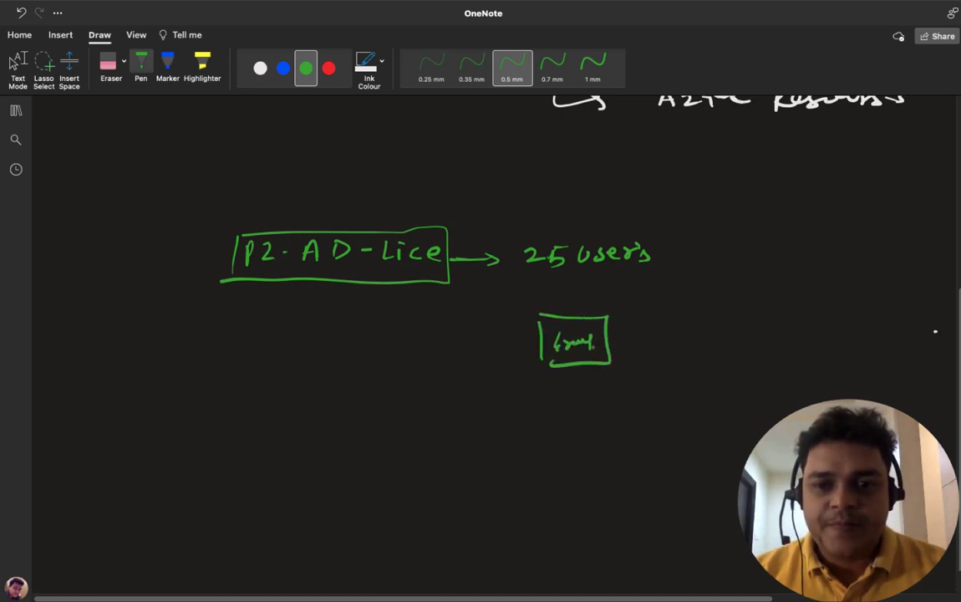
{"action": "mouse_move", "coordinate": [651, 278]}
{"action": "left_mouse_down"}
{"action": "mouse_move", "coordinate": [665, 305]}
{"action": "mouse_move", "coordinate": [627, 334]}
{"action": "left_mouse_up"}
{"action": "left_click_drag", "start_coordinate": [636, 321], "coordinate": [645, 339]}
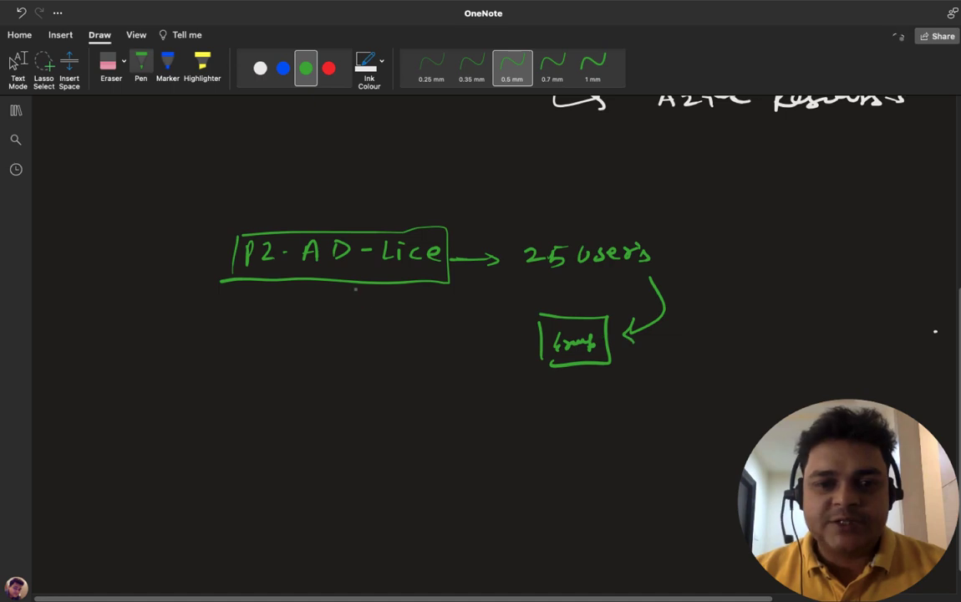
{"action": "mouse_move", "coordinate": [357, 288]}
{"action": "left_mouse_down"}
{"action": "mouse_move", "coordinate": [402, 361]}
{"action": "mouse_move", "coordinate": [490, 362]}
{"action": "left_mouse_up"}
{"action": "left_click_drag", "start_coordinate": [568, 355], "coordinate": [591, 353]}
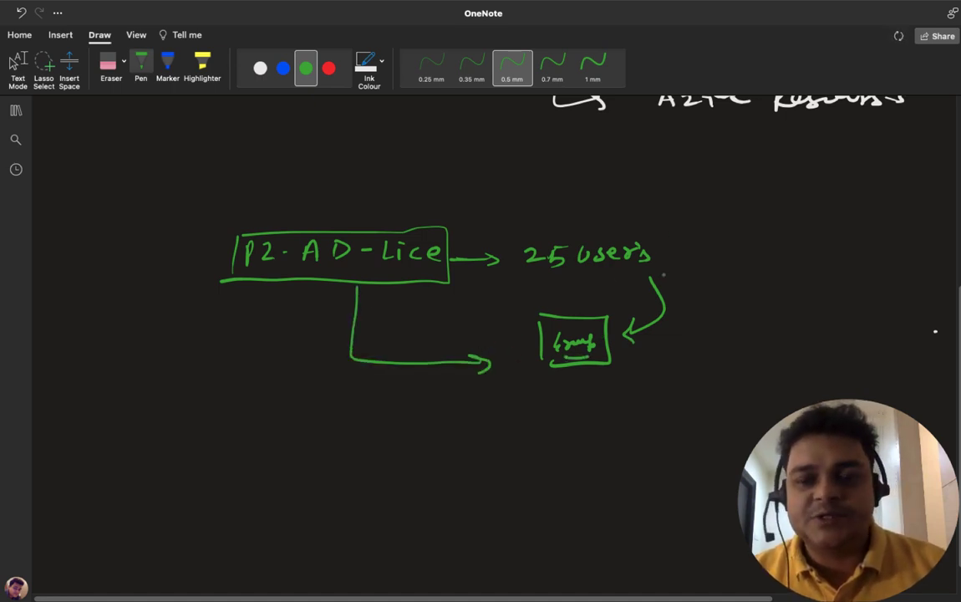
{"action": "key", "text": "Escape"}
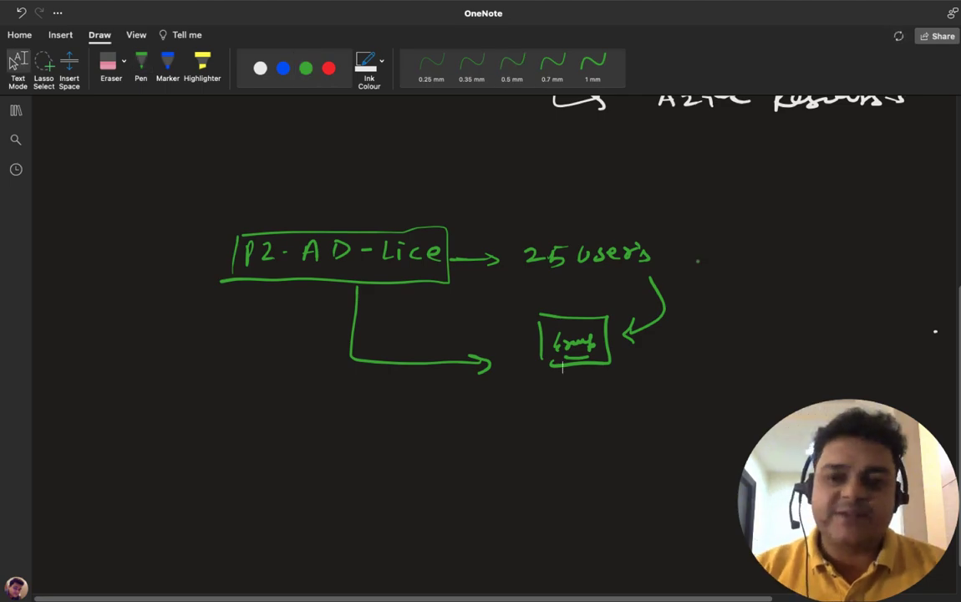
{"action": "key", "text": "ctrl+Right"}
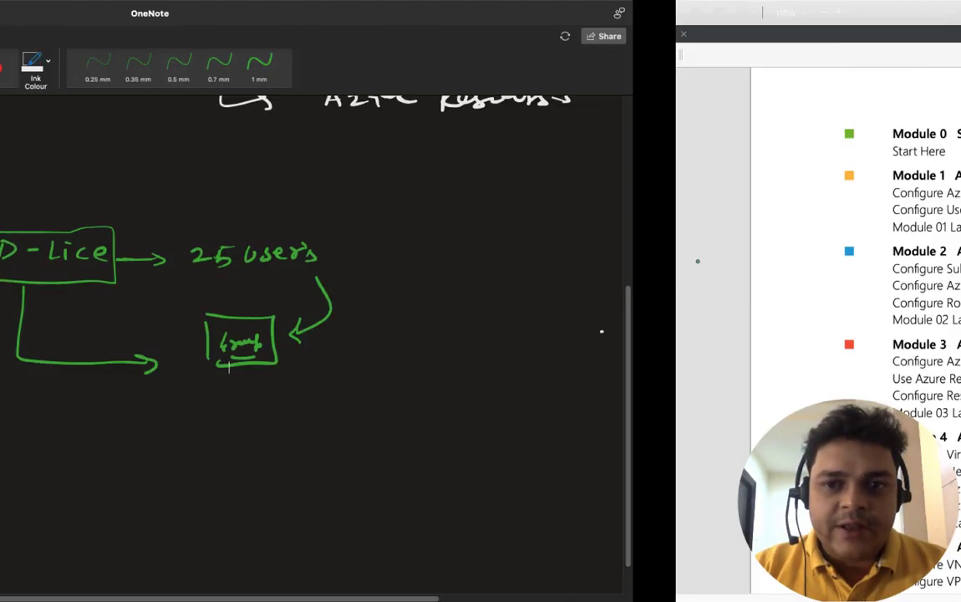
{"action": "key", "text": "ctrl+Left"}
Step: Under Default Directory > Groups, create Security group 'bulkusers-group' and open member selection
{"action": "key", "text": "ctrl+Left"}
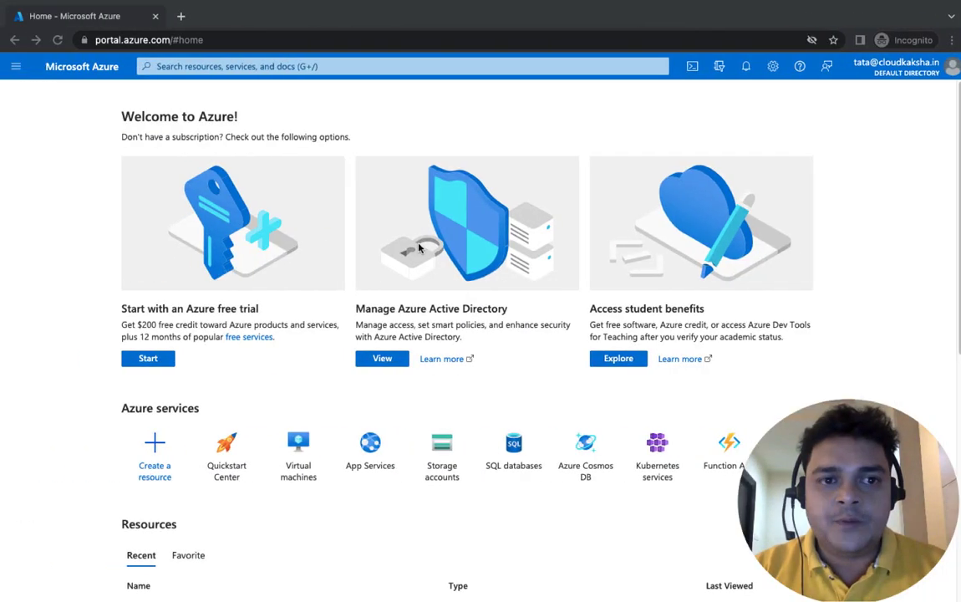
{"action": "key", "text": "ctrl+Left"}
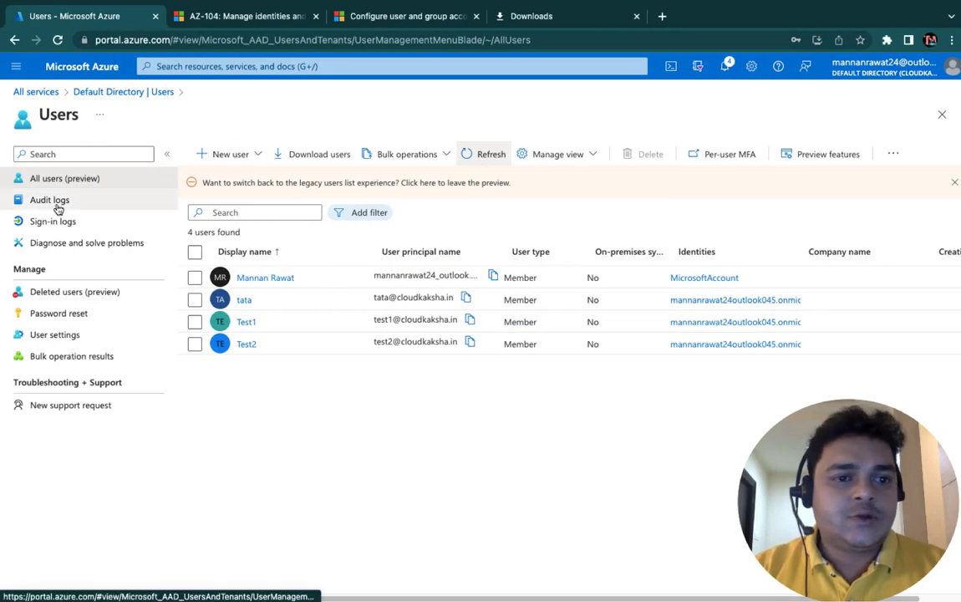
{"action": "left_click", "coordinate": [123, 92]}
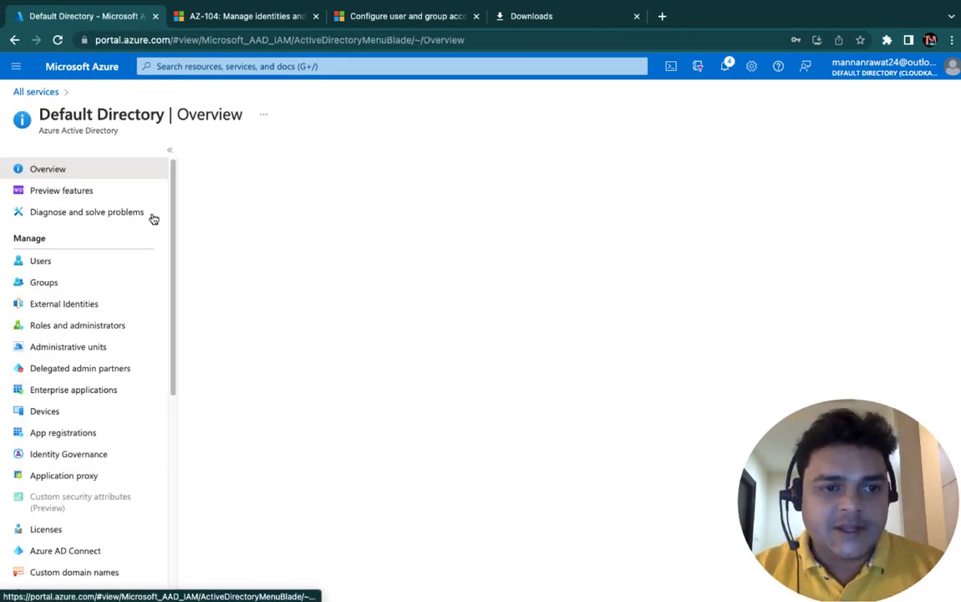
{"action": "left_click", "coordinate": [46, 281]}
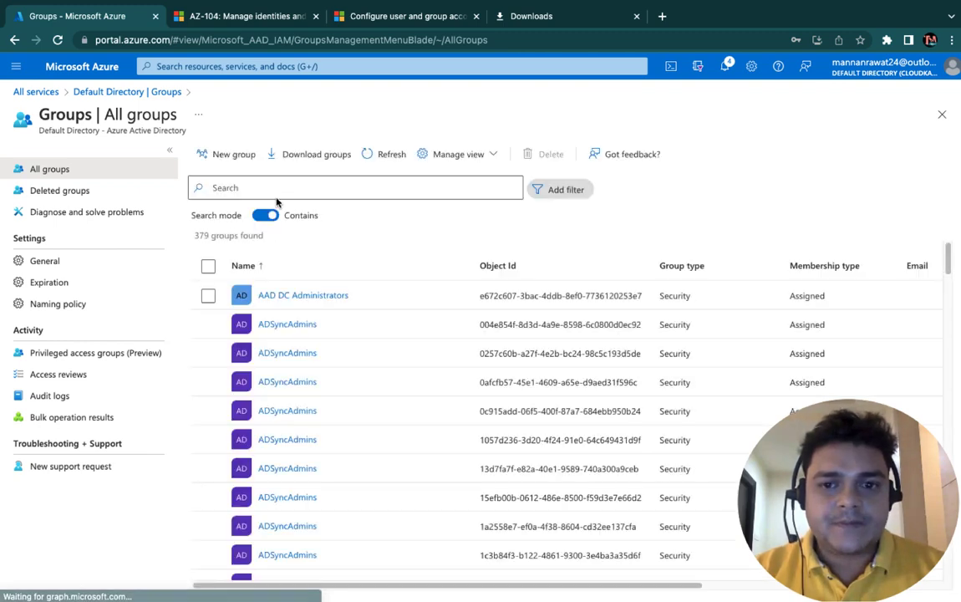
{"action": "left_click", "coordinate": [233, 156]}
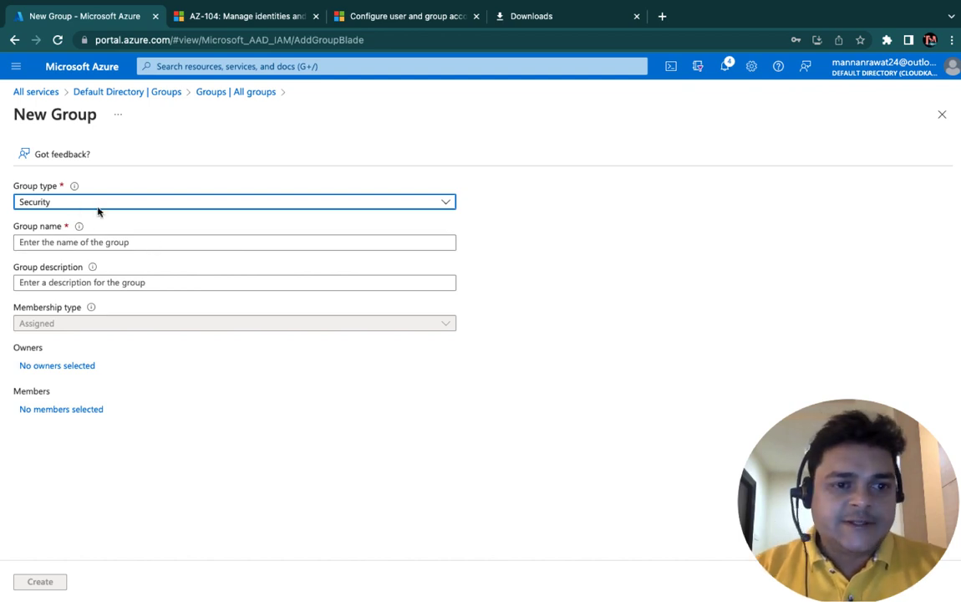
{"action": "left_click", "coordinate": [102, 240]}
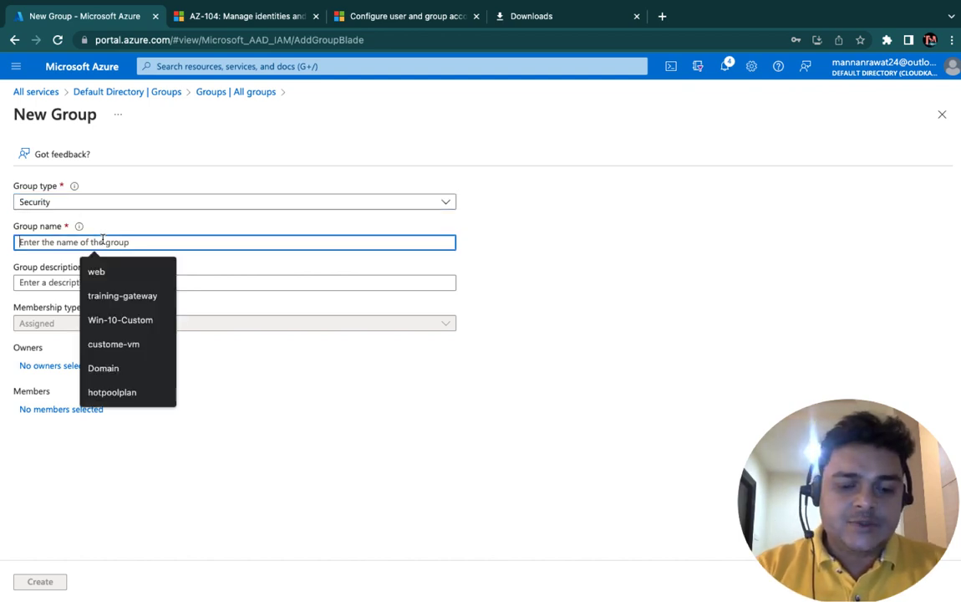
{"action": "type", "text": "bulk"}
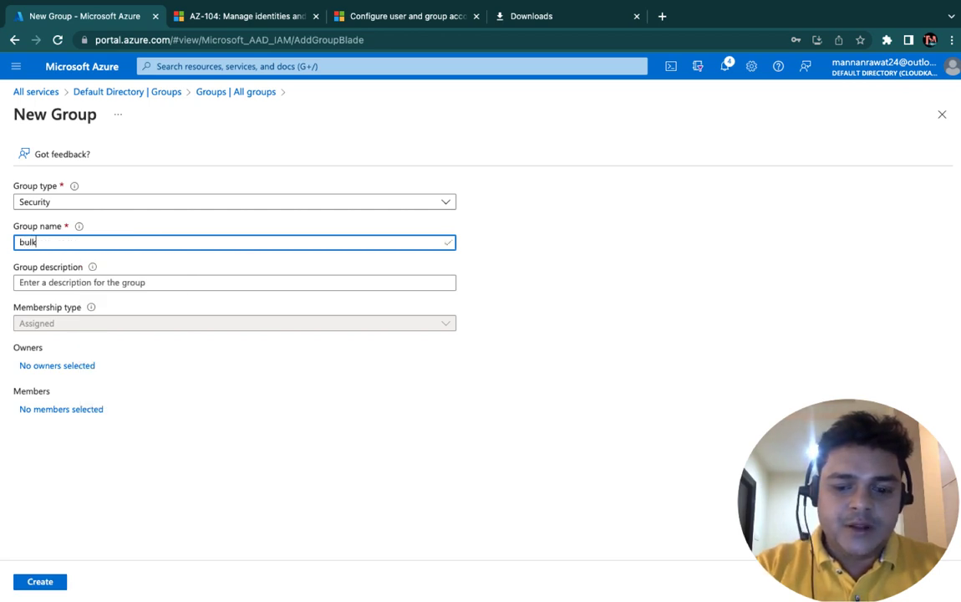
{"action": "type", "text": "users"}
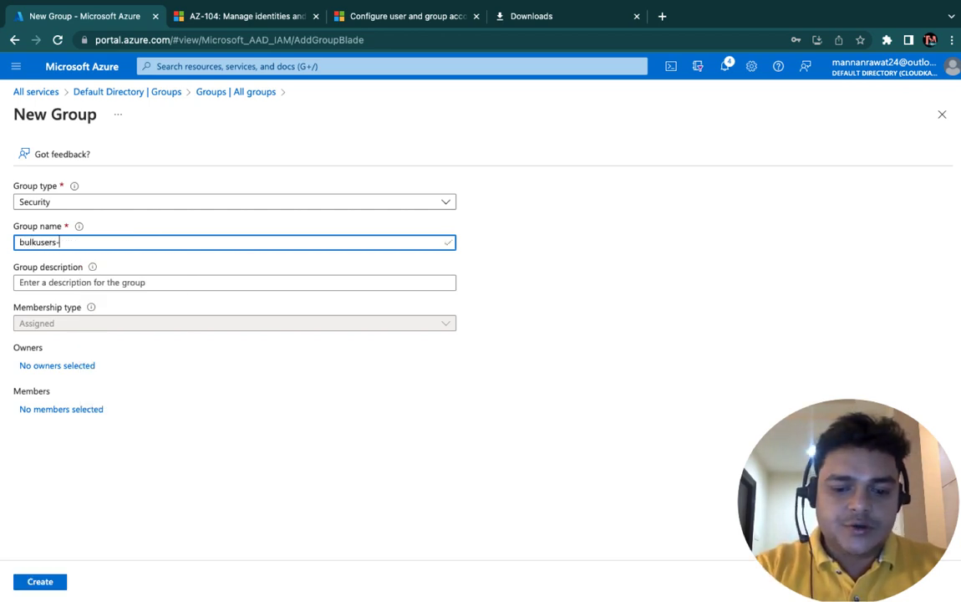
{"action": "type", "text": "-group"}
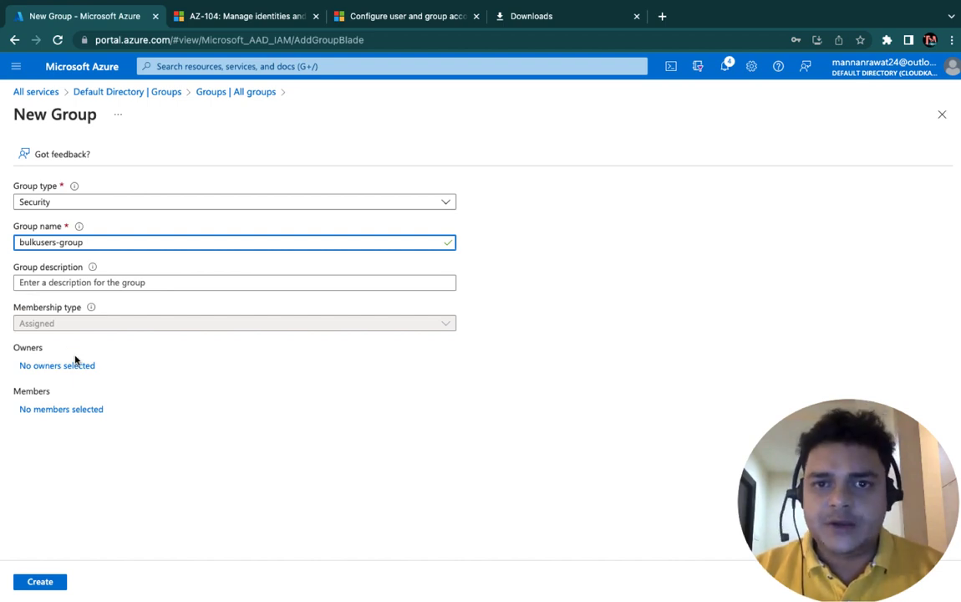
{"action": "left_click", "coordinate": [60, 410]}
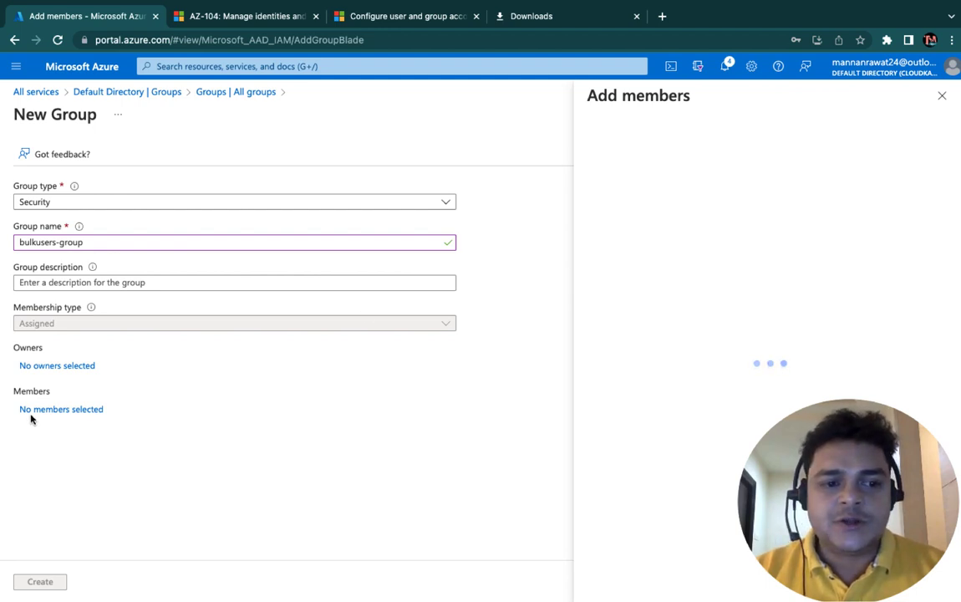
Step: Search for and select users Test1 and Test2 as members, then create bulkusers-group
{"action": "left_click", "coordinate": [657, 160]}
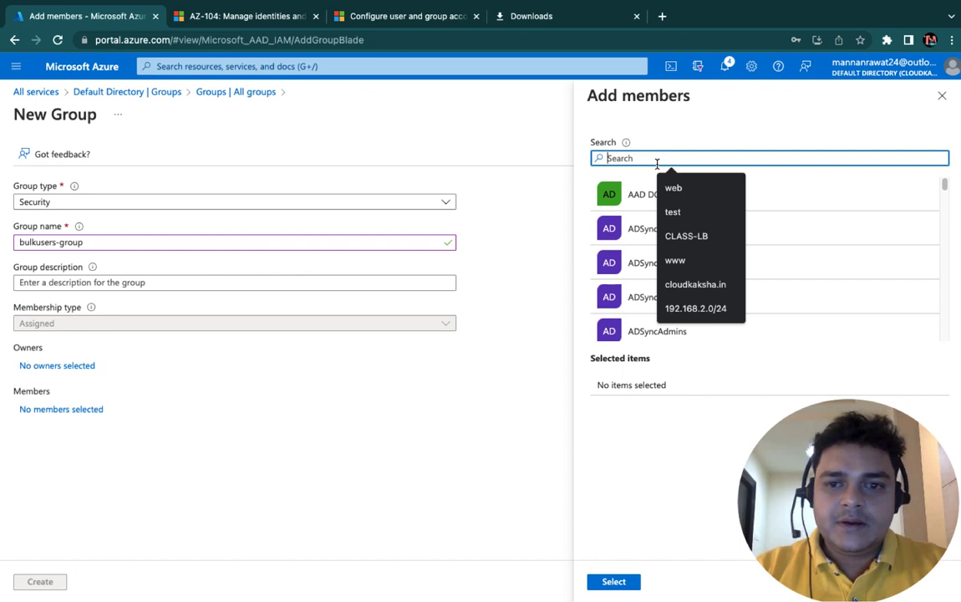
{"action": "type", "text": "p"}
{"action": "key", "text": "BackSpace"}
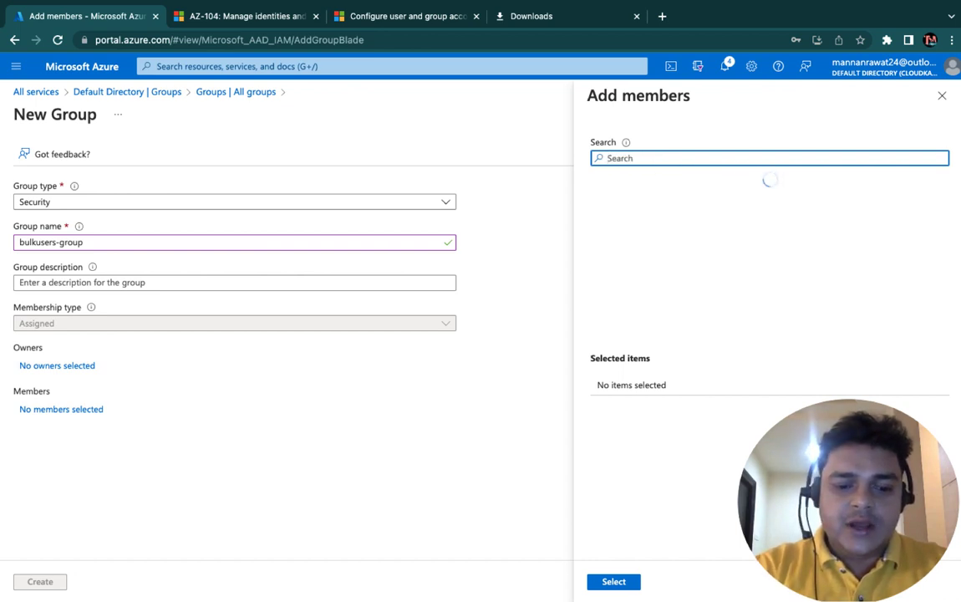
{"action": "type", "text": "test1"}
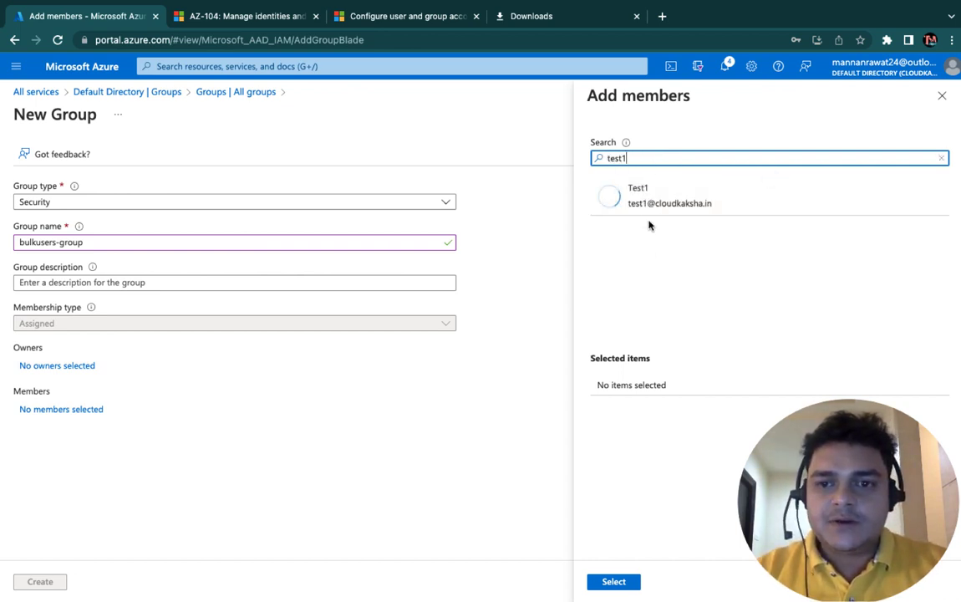
{"action": "left_click", "coordinate": [653, 193]}
{"action": "left_click", "coordinate": [636, 158]}
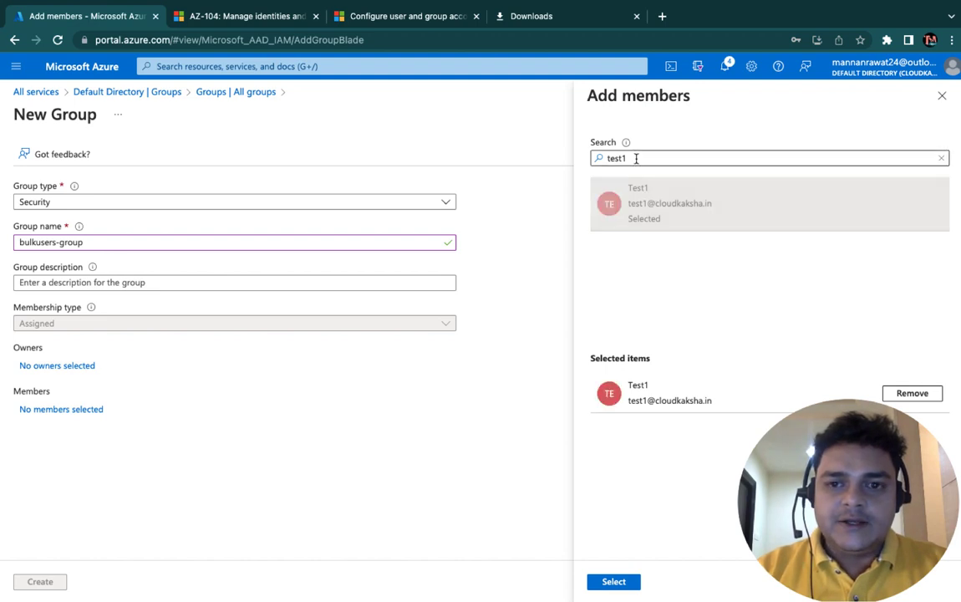
{"action": "key", "text": "BackSpace"}
{"action": "type", "text": "2"}
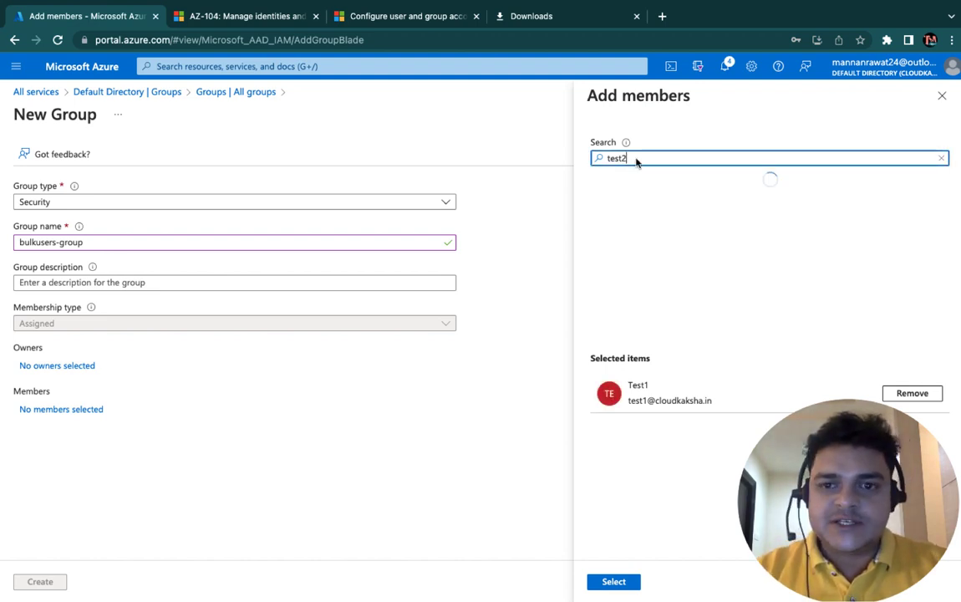
{"action": "left_click", "coordinate": [646, 203]}
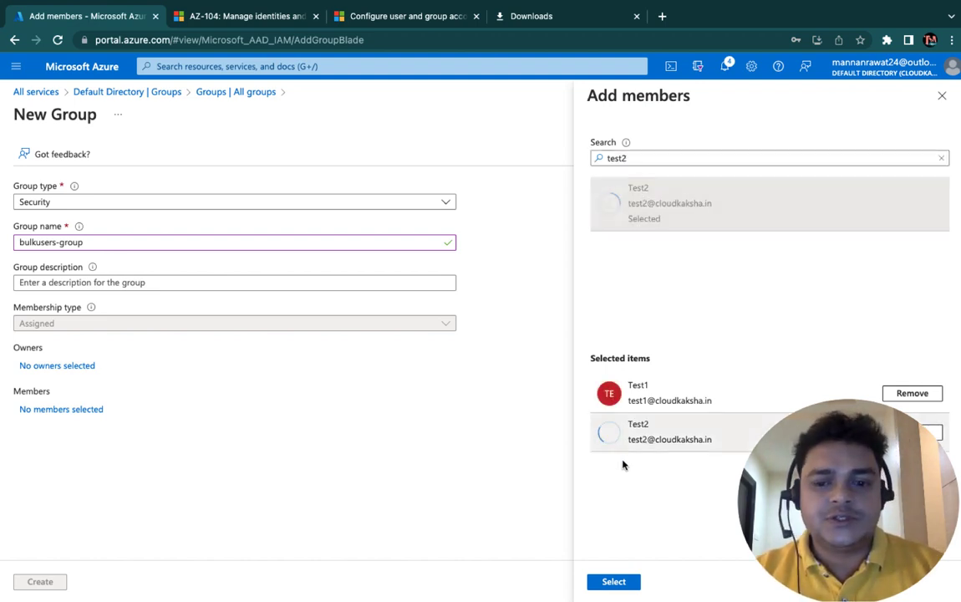
{"action": "left_click", "coordinate": [616, 582]}
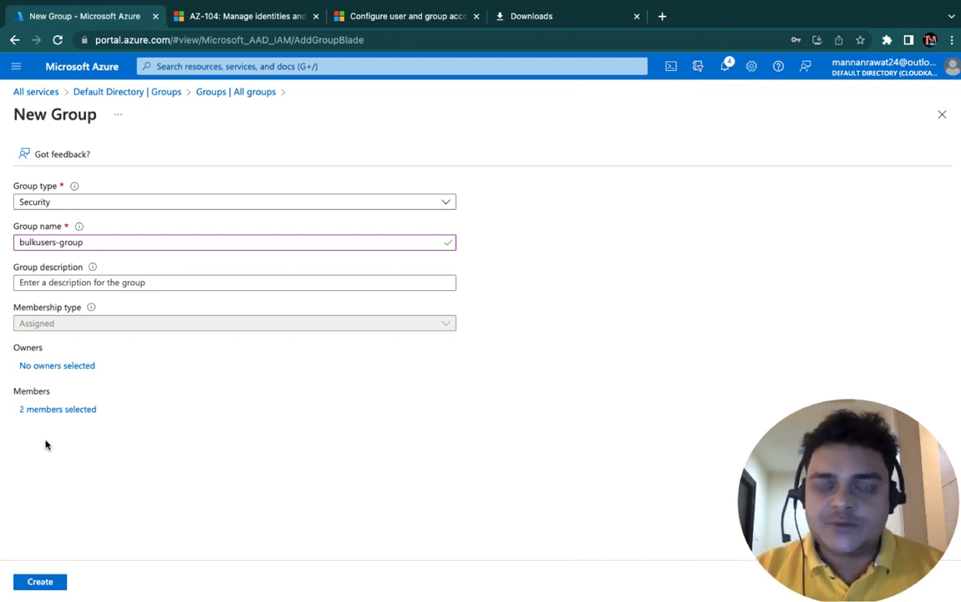
{"action": "left_click", "coordinate": [41, 581]}
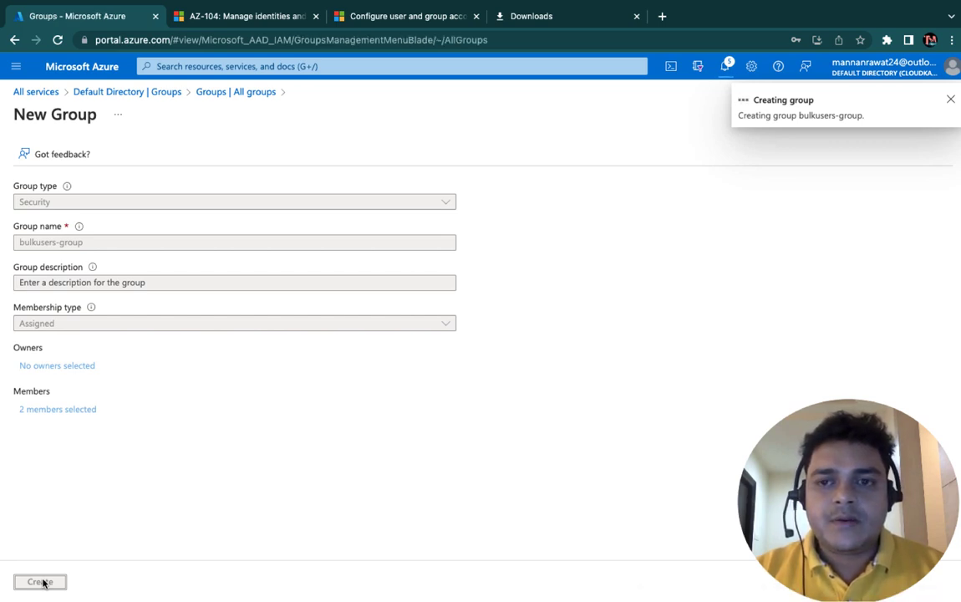
Step: Refresh the groups list and reopen the directory's groups so the new group appears
{"action": "scroll", "coordinate": [305, 451], "scroll_direction": "down", "scroll_amount": 1}
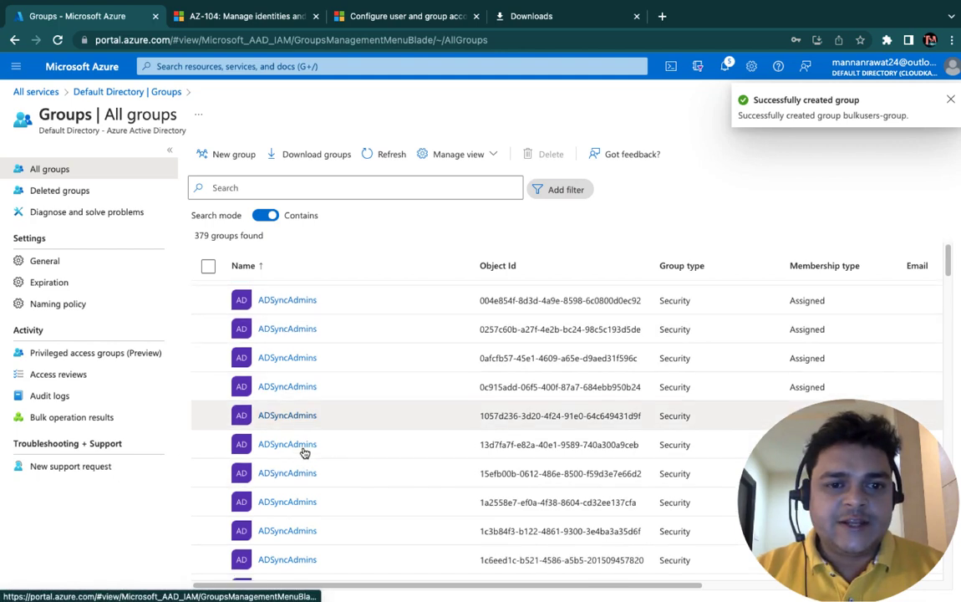
{"action": "scroll", "coordinate": [304, 451], "scroll_direction": "down", "scroll_amount": 2}
{"action": "left_click", "coordinate": [257, 187]}
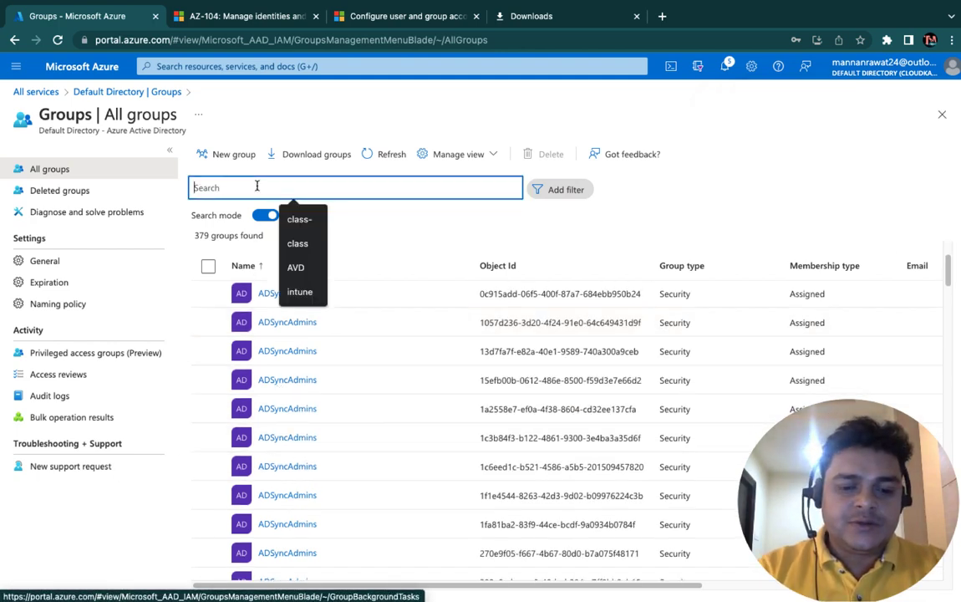
{"action": "type", "text": "bulk"}
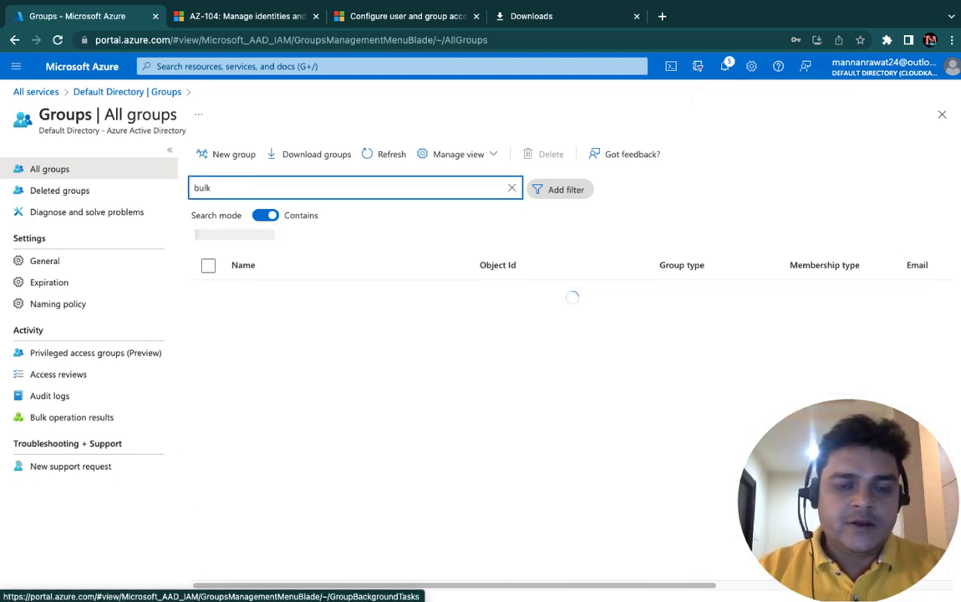
{"action": "left_click", "coordinate": [388, 154]}
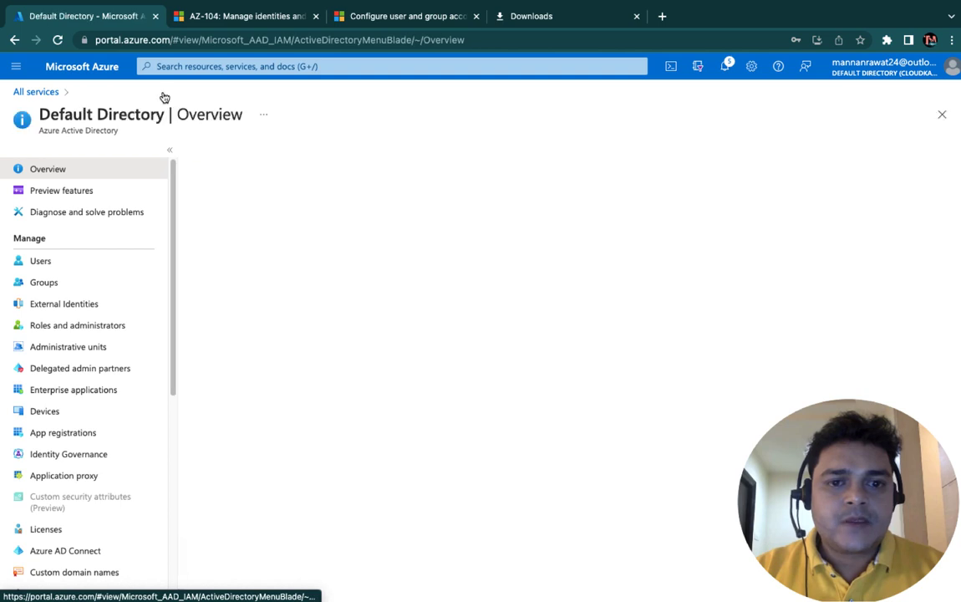
{"action": "left_click", "coordinate": [48, 288]}
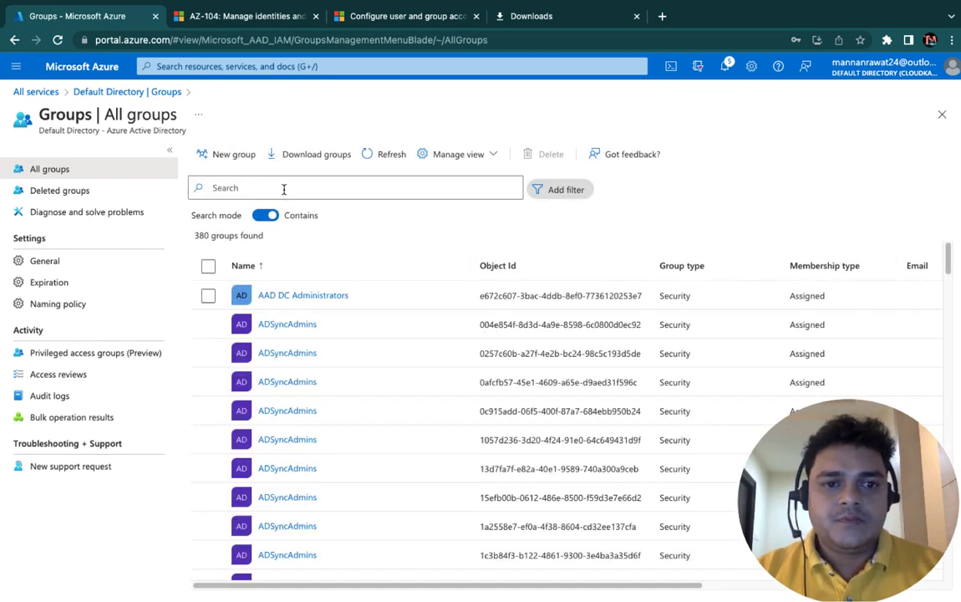
Step: Search groups for 'bulk', open bulkusers-group, and view its members Test1 and Test2
{"action": "left_click", "coordinate": [278, 184]}
{"action": "type", "text": "b"}
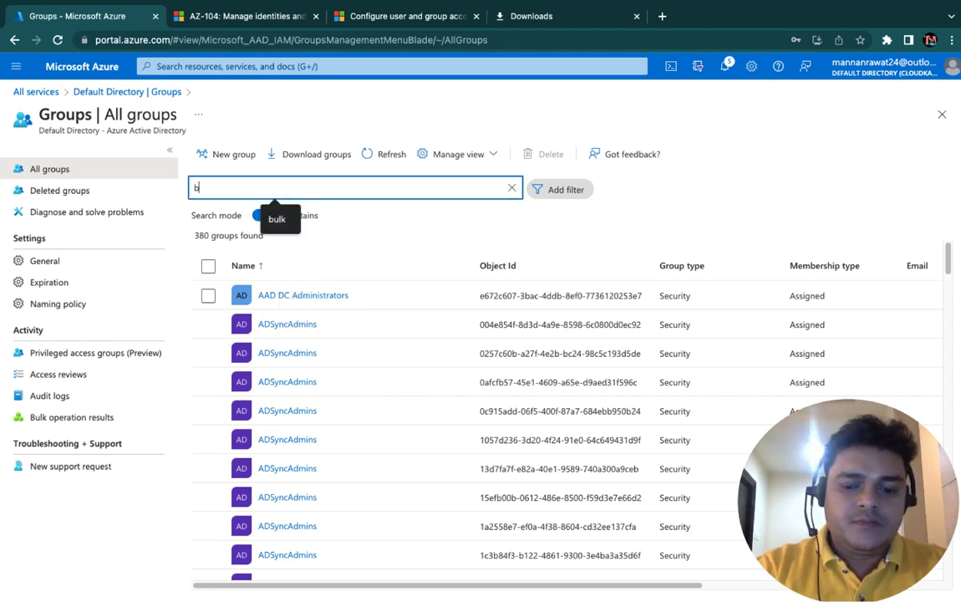
{"action": "type", "text": "ulk"}
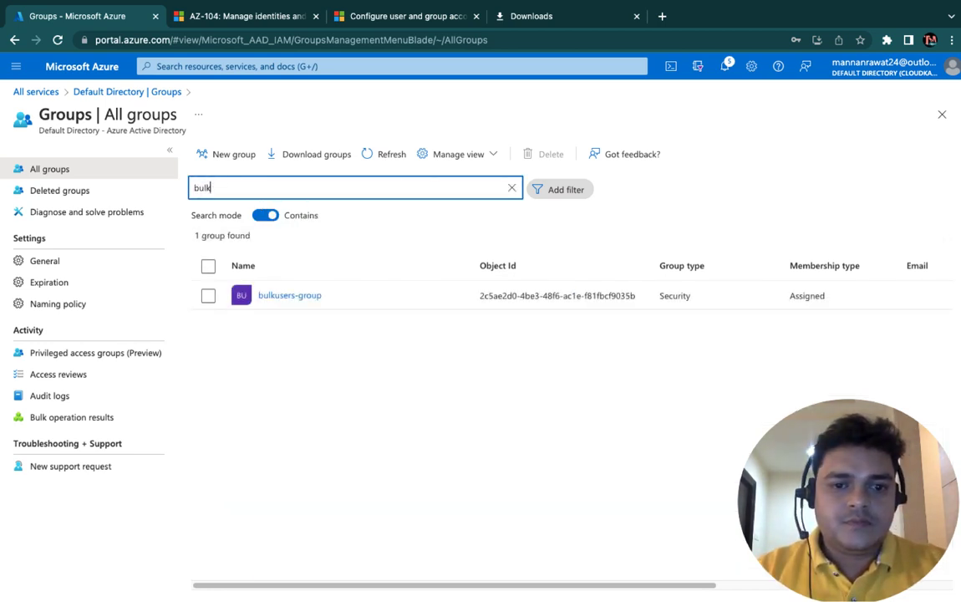
{"action": "left_click", "coordinate": [293, 297]}
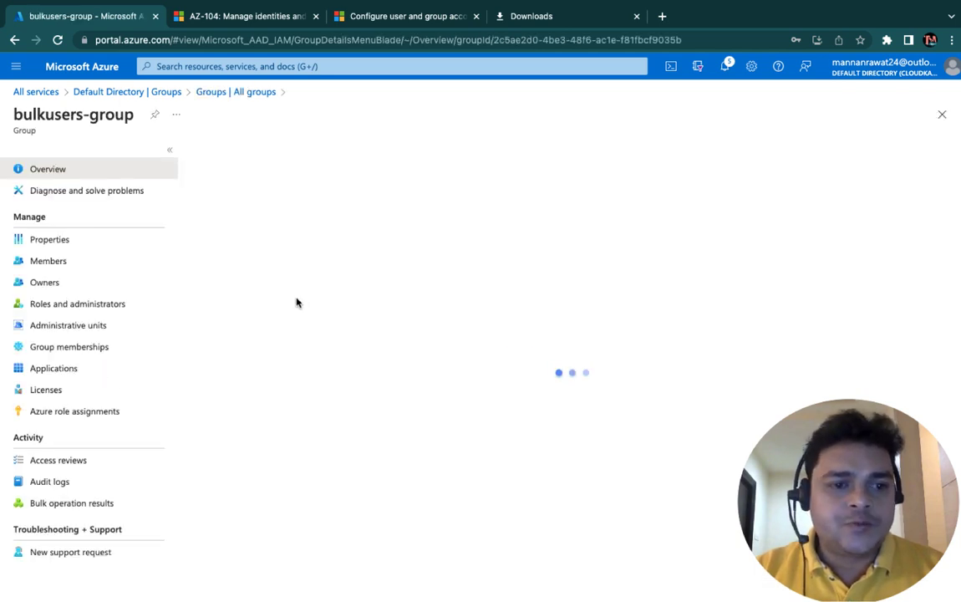
{"action": "left_click", "coordinate": [55, 261]}
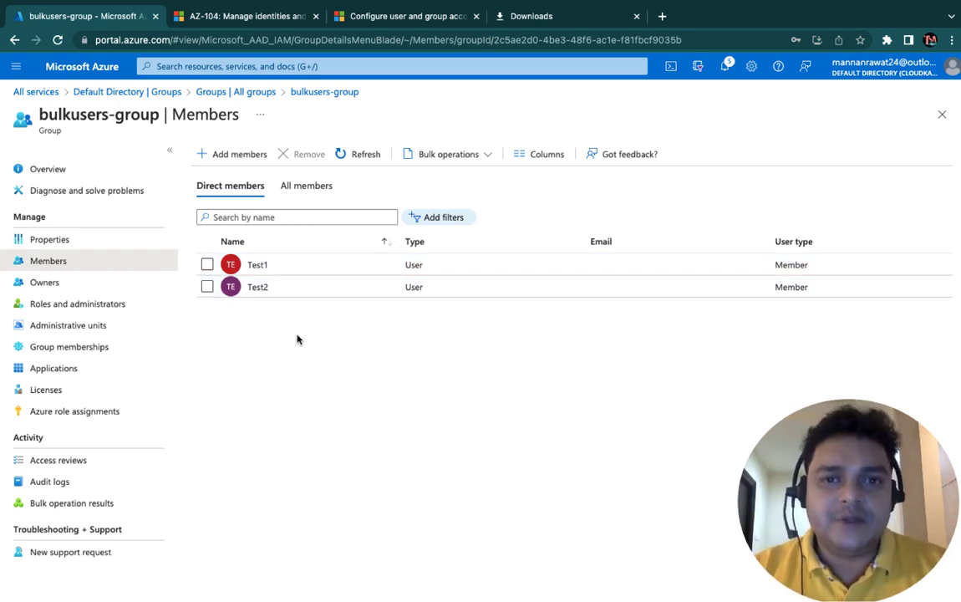
Step: Switch from the full-screen browser to the macOS desktop with Ctrl+Left
{"action": "key", "text": "ctrl+Left"}
{"action": "key", "text": "ctrl+Left"}
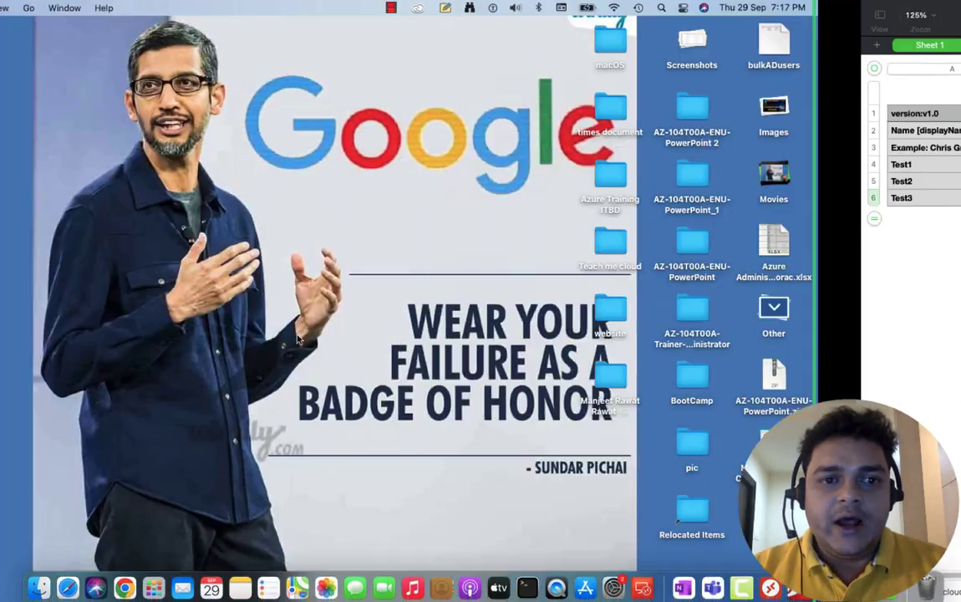